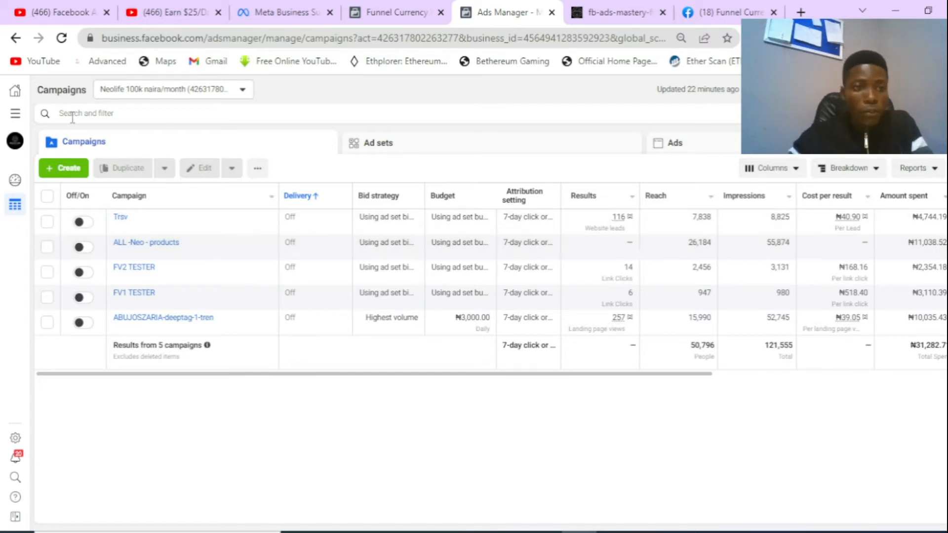
# - Create a new campaign with the Conversions objective
pyautogui.click(69, 168)
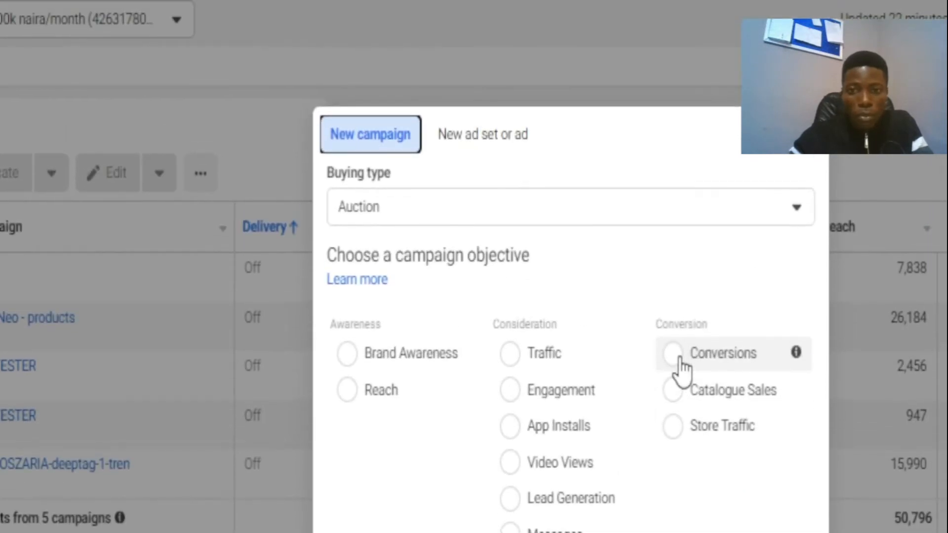
pyautogui.click(681, 361)
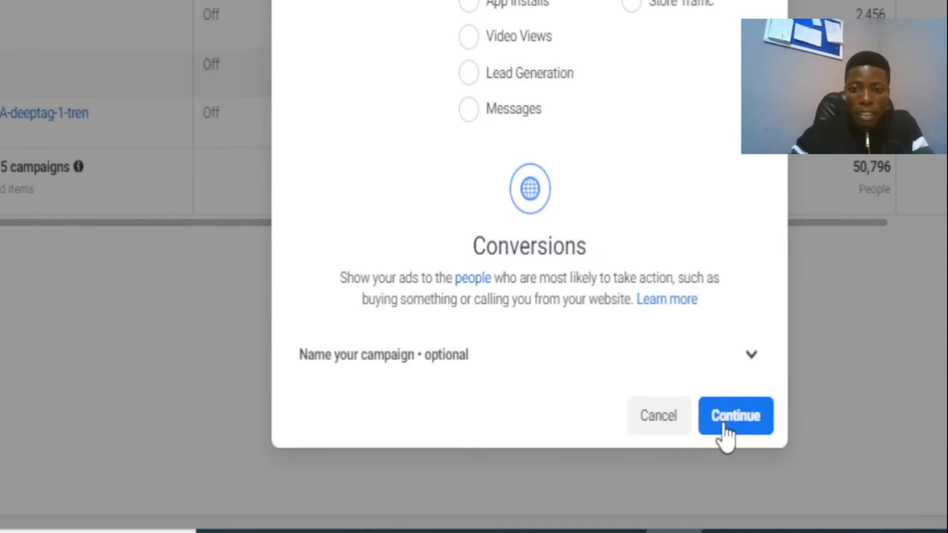
pyautogui.click(731, 415)
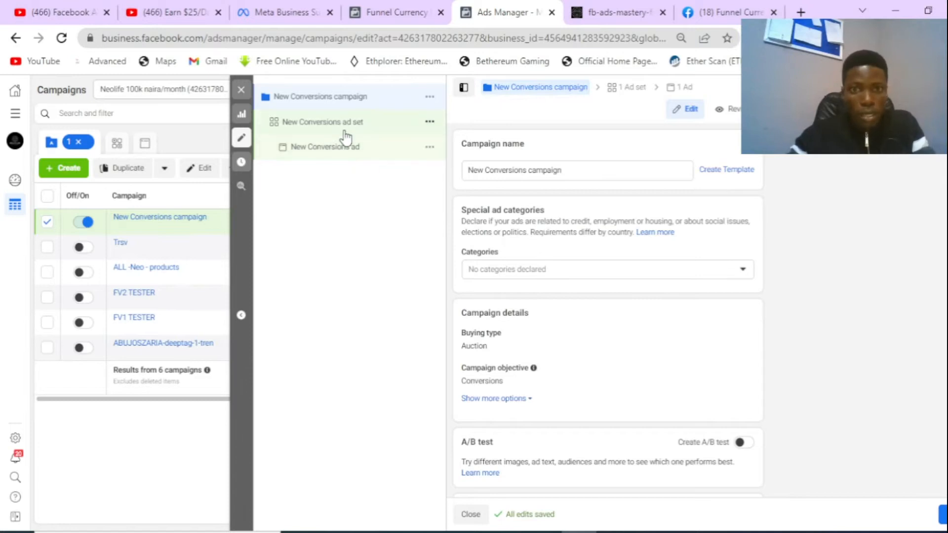
# - Open the New Conversions ad set and view its ₦4,975.00 budget and Nigeria, 18-65+ audience
pyautogui.click(636, 96)
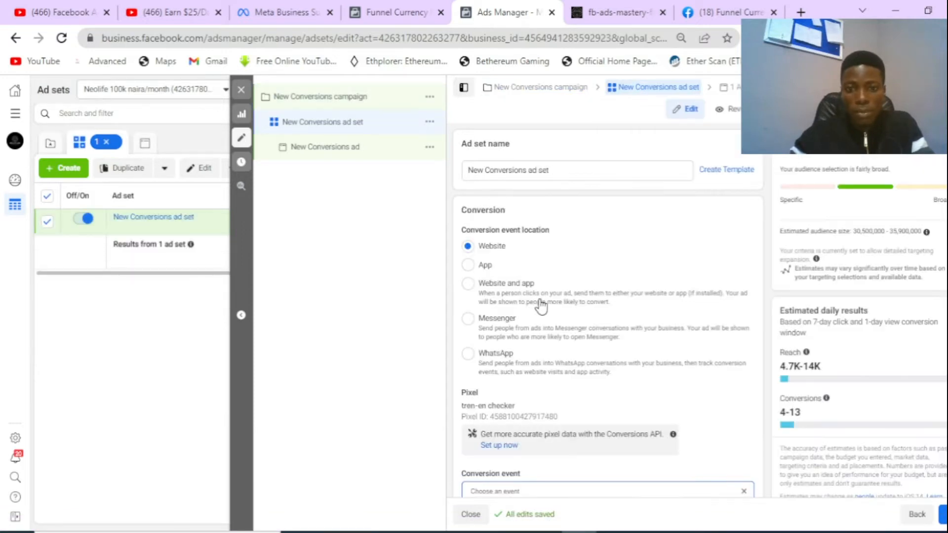
pyautogui.scroll(-5, 543, 306)
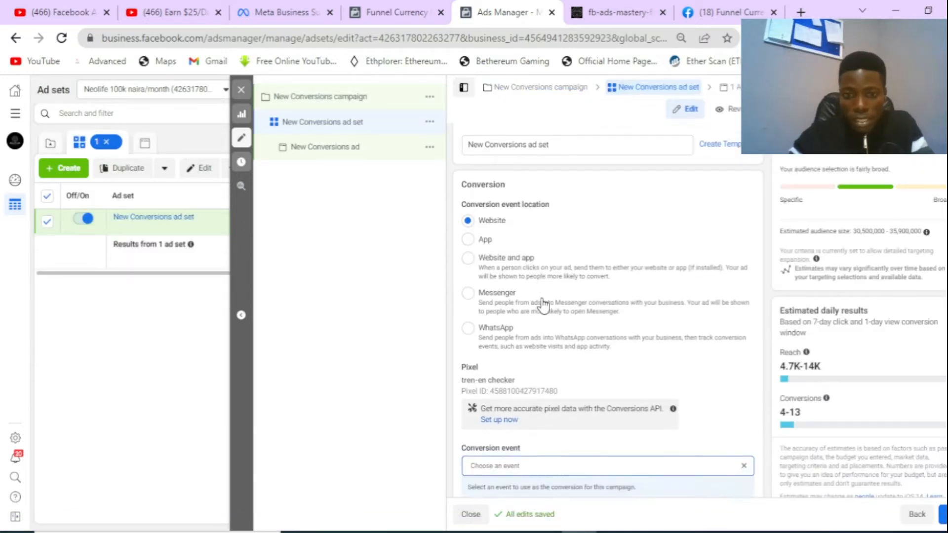
pyautogui.scroll(-1, 543, 304)
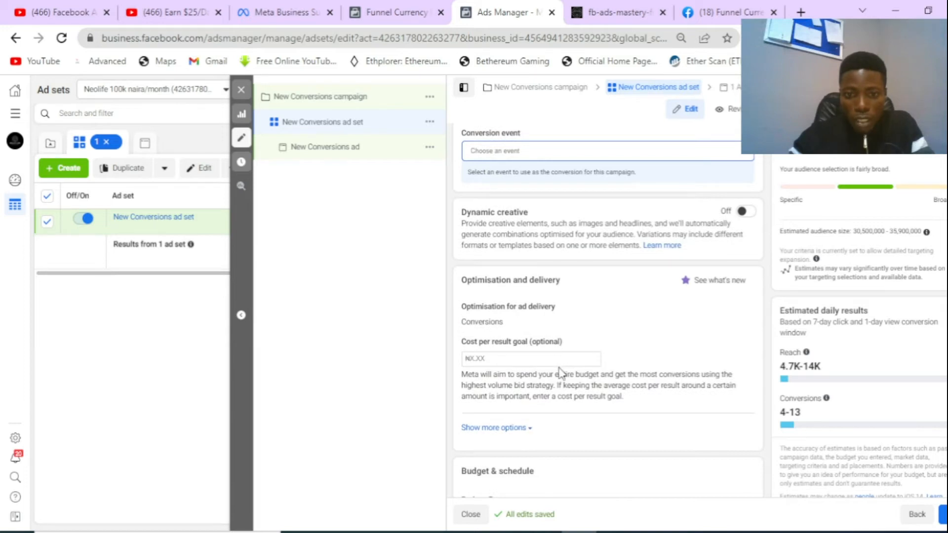
pyautogui.scroll(-8, 562, 373)
pyautogui.scroll(-2, 562, 373)
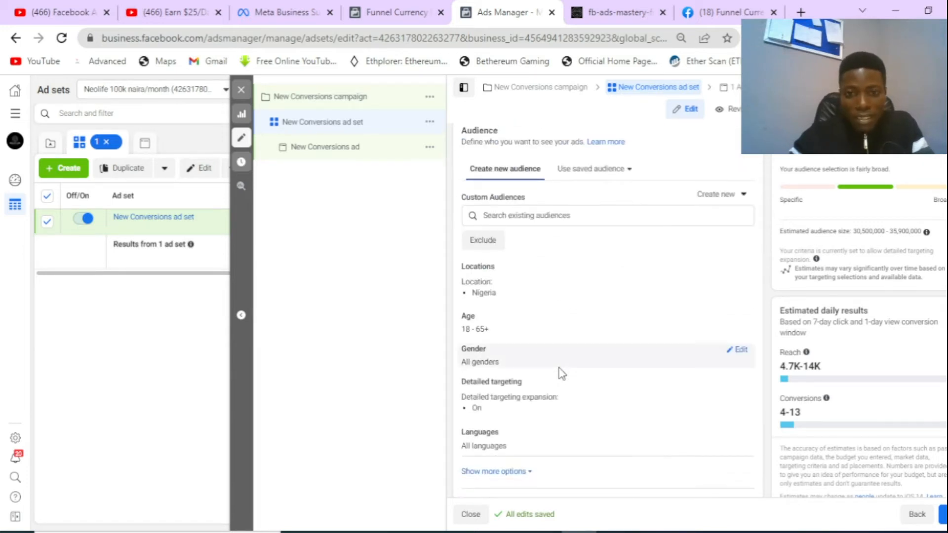
pyautogui.moveTo(505, 271)
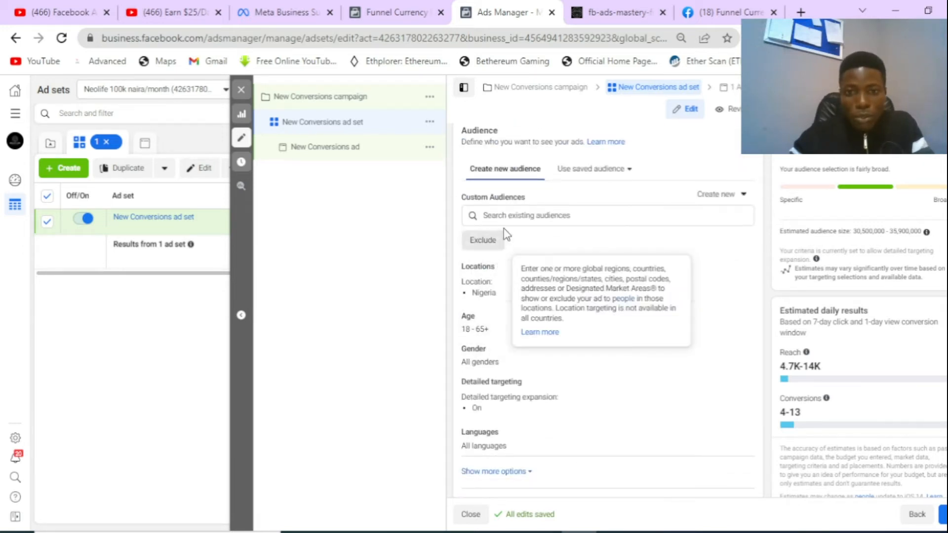
pyautogui.scroll(5, 549, 220)
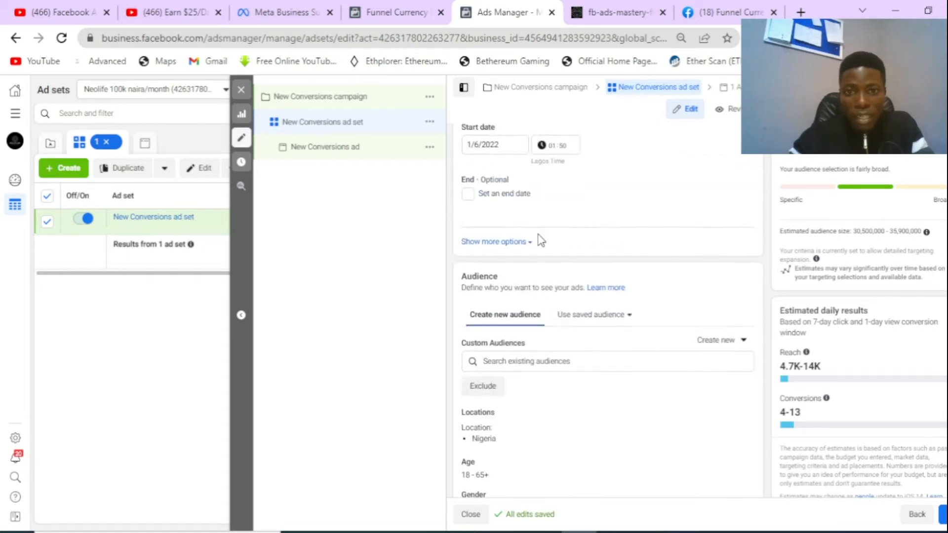
pyautogui.scroll(1, 514, 225)
pyautogui.scroll(-8, 514, 225)
pyautogui.scroll(2, 516, 223)
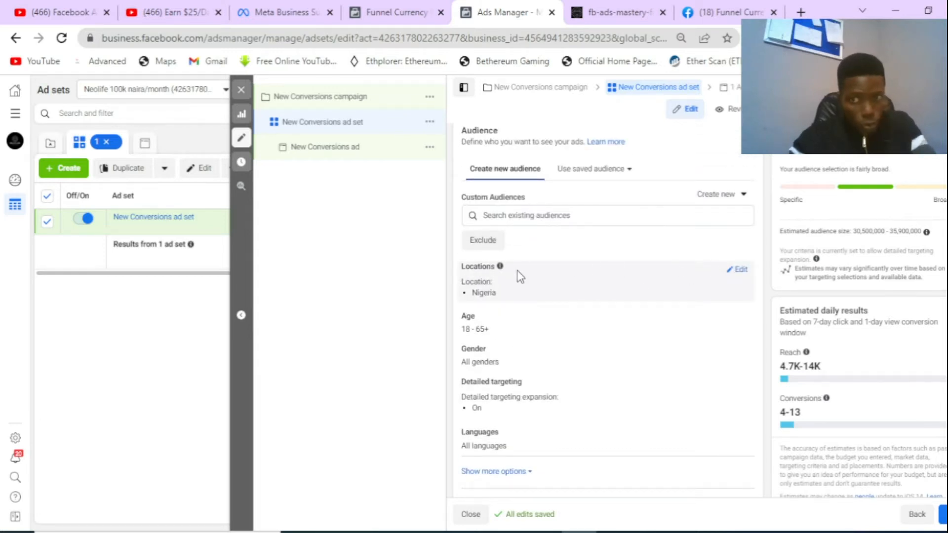
# - Set the Nigeria location targeting to 'People living in this location'
pyautogui.click(741, 273)
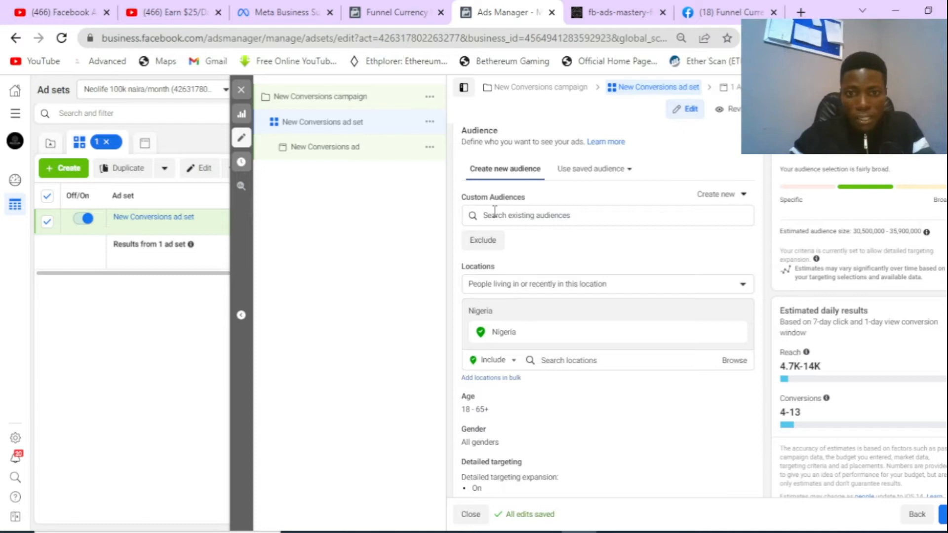
pyautogui.moveTo(507, 295)
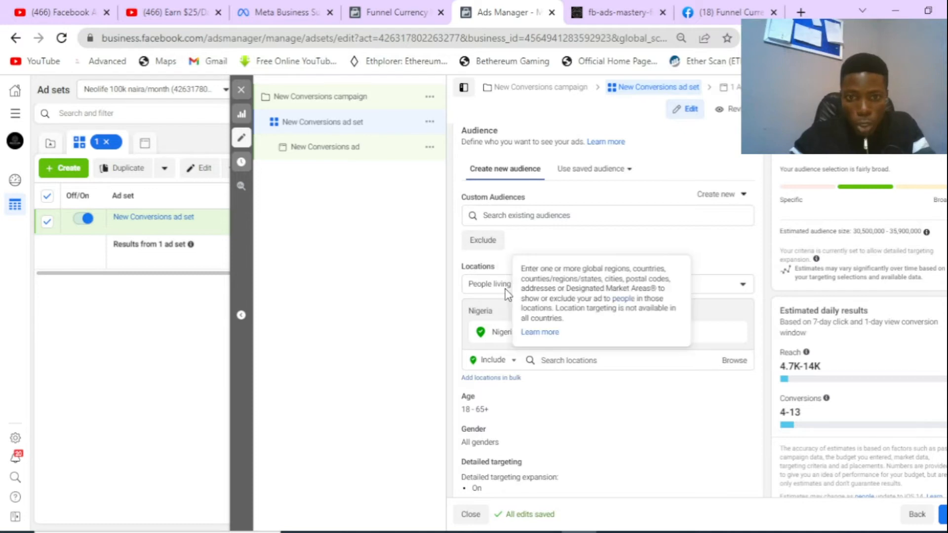
pyautogui.click(743, 286)
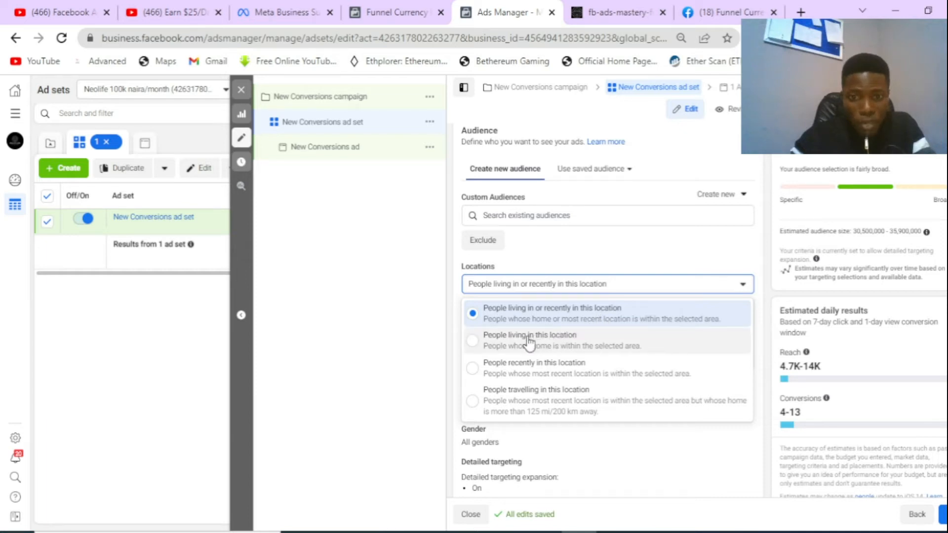
pyautogui.click(481, 343)
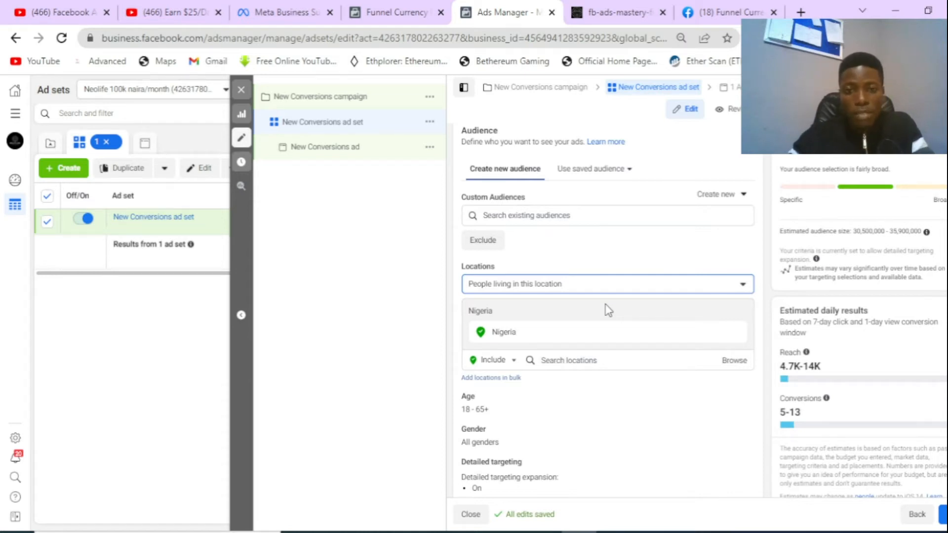
pyautogui.click(739, 291)
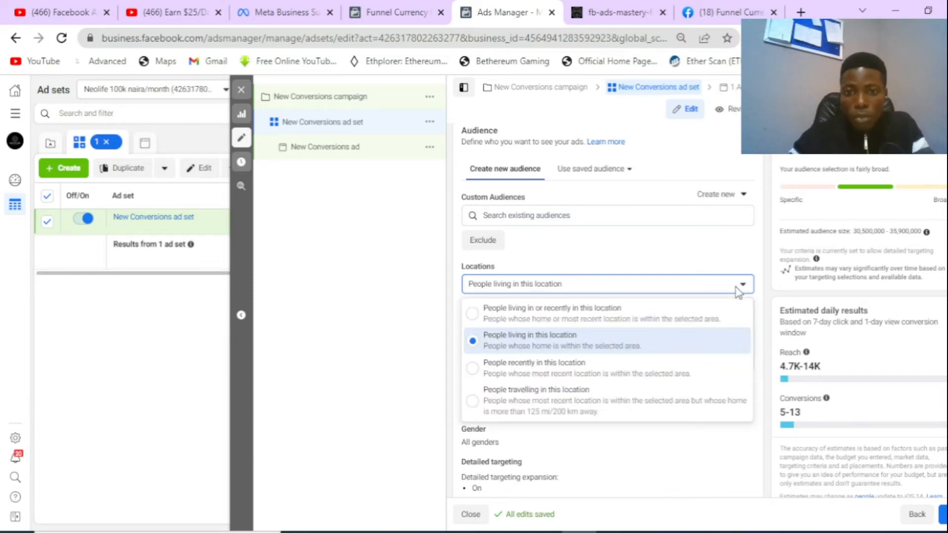
pyautogui.click(679, 259)
pyautogui.click(738, 291)
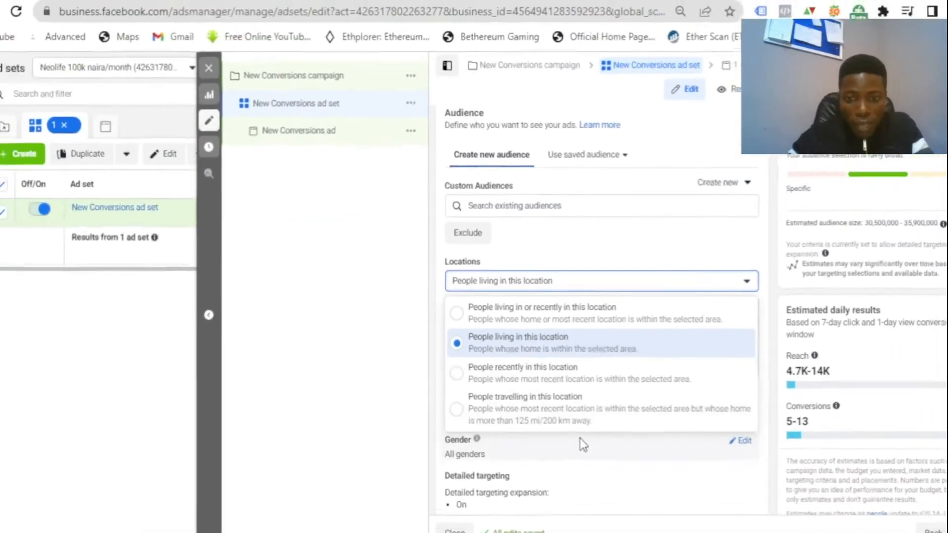
pyautogui.scroll(-3, 587, 438)
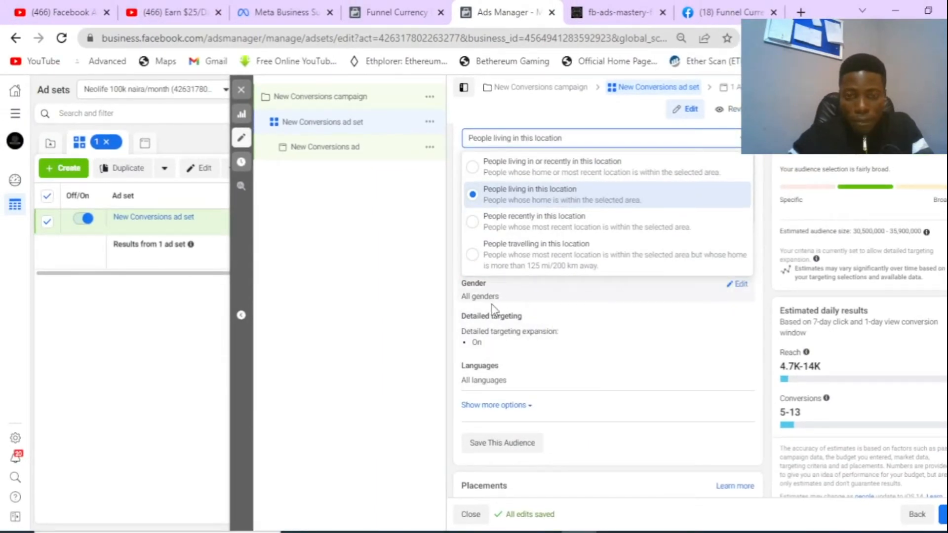
# - Limit the audience gender to Women and open the Detailed targeting search box
pyautogui.click(740, 291)
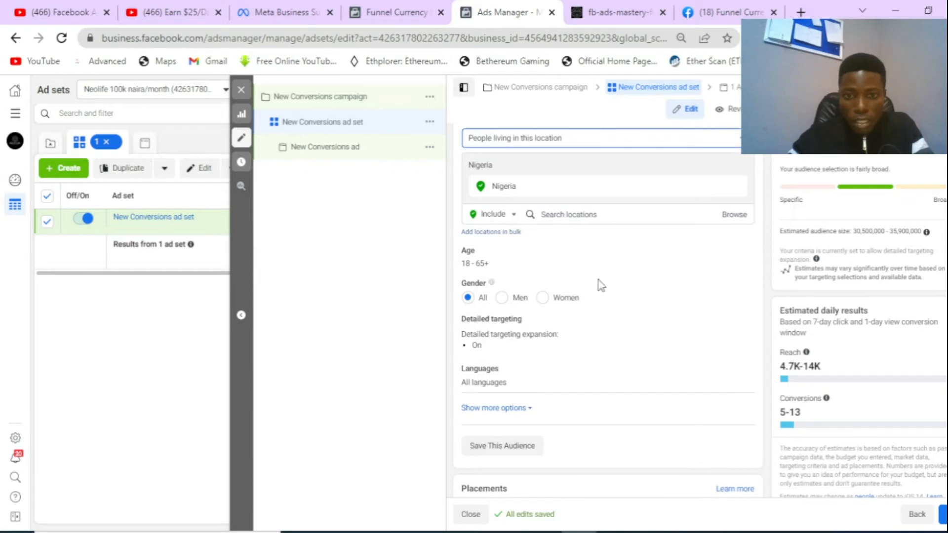
pyautogui.click(542, 299)
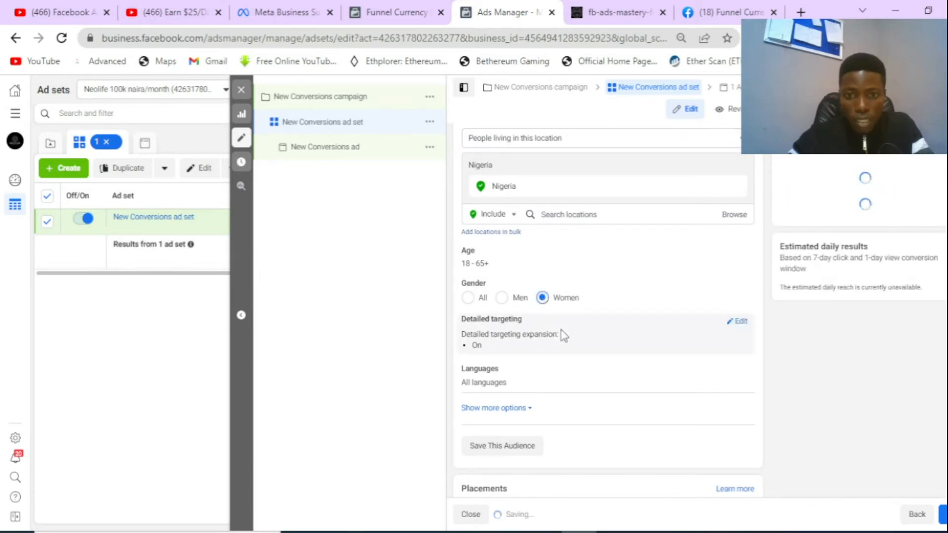
pyautogui.scroll(-2, 543, 332)
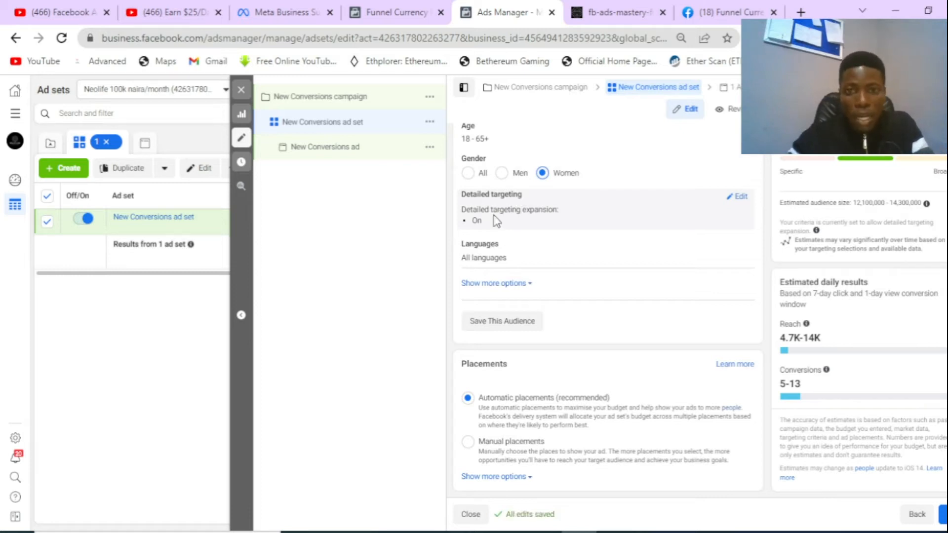
pyautogui.click(738, 197)
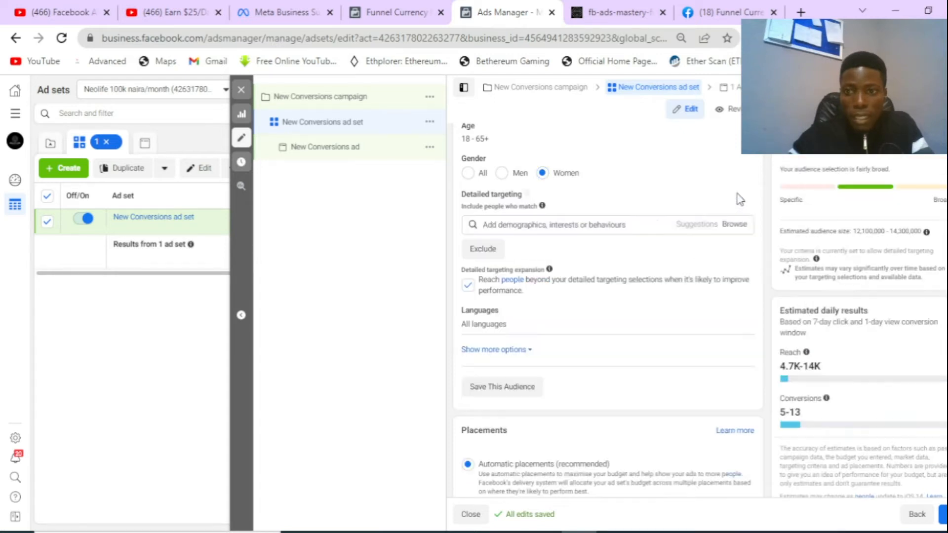
pyautogui.click(569, 226)
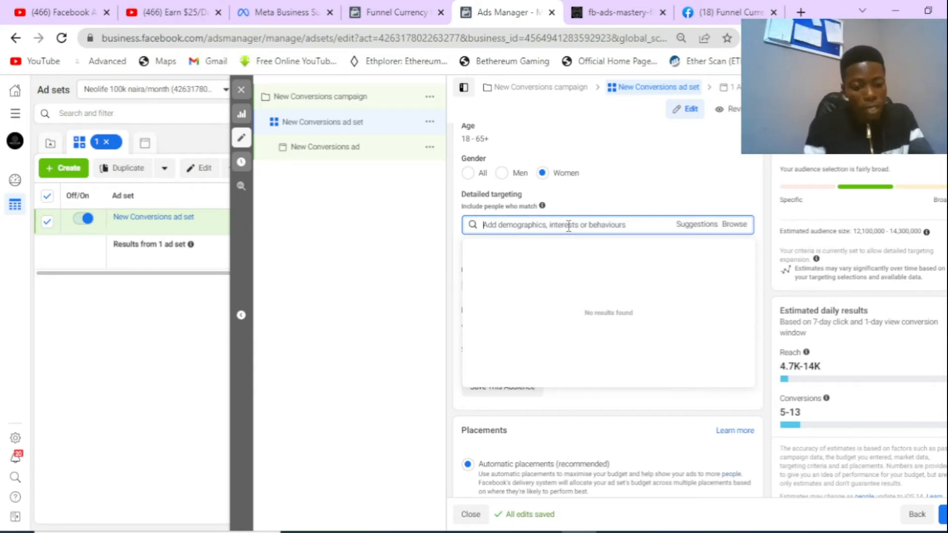
pyautogui.write('fashion')
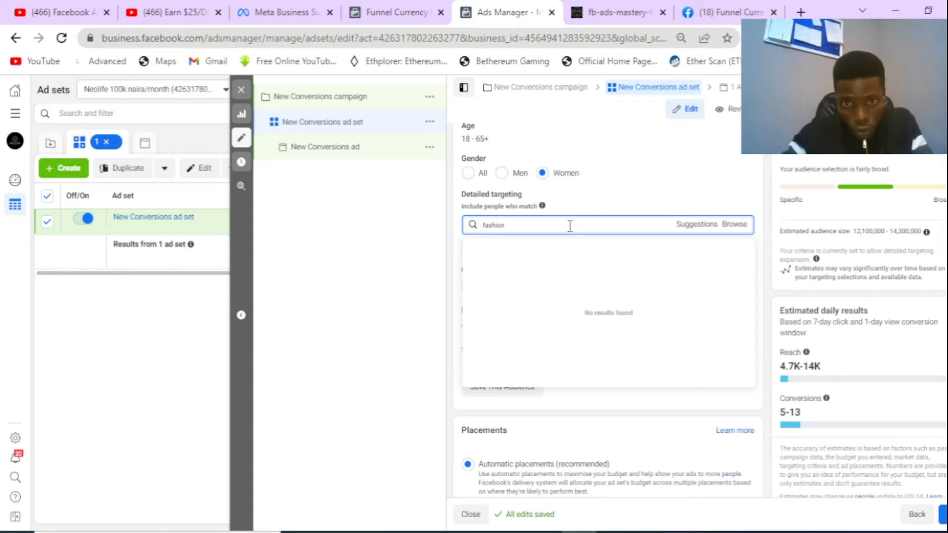
pyautogui.doubleClick(570, 225)
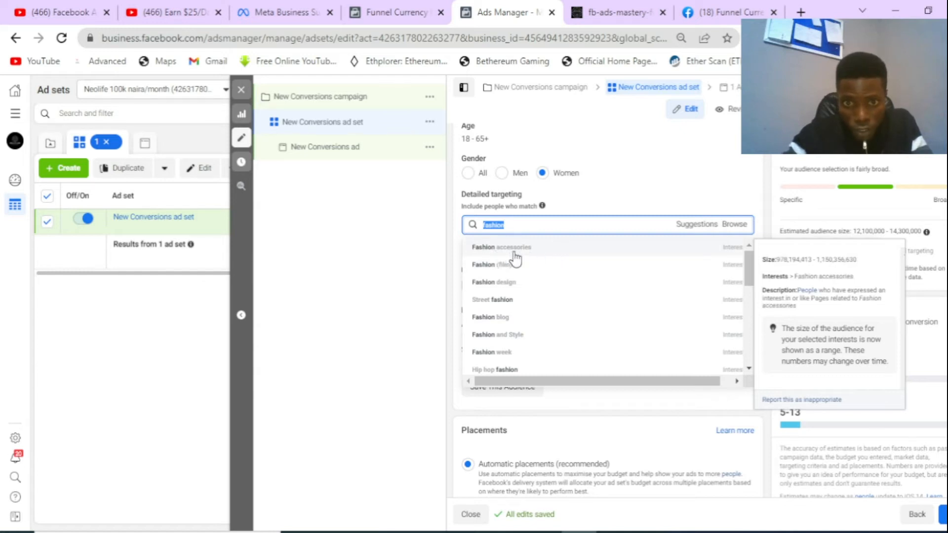
pyautogui.click(525, 225)
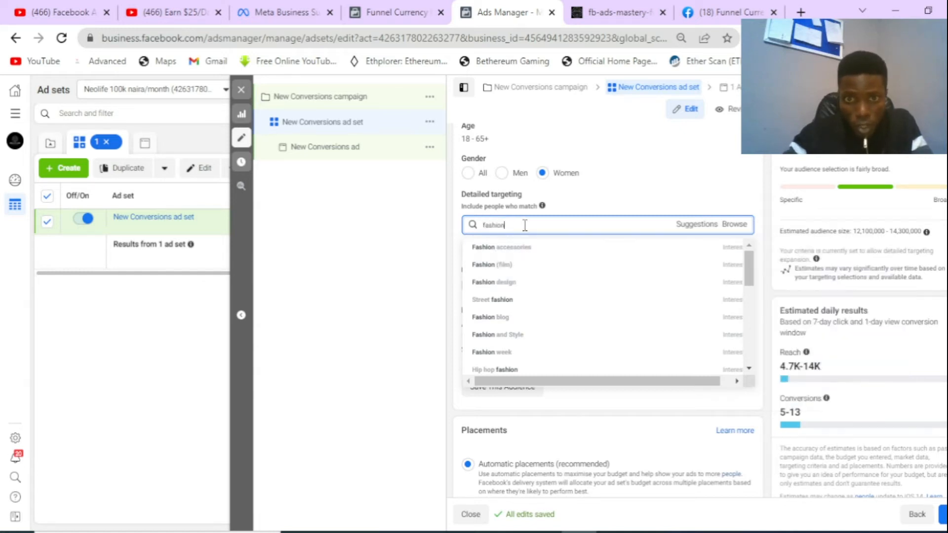
pyautogui.press('BackSpace')
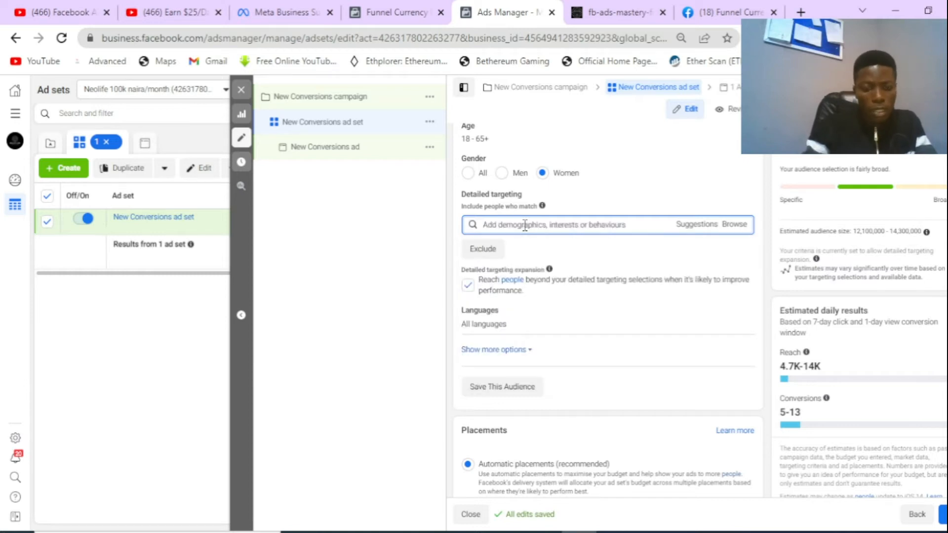
pyautogui.write('clo')
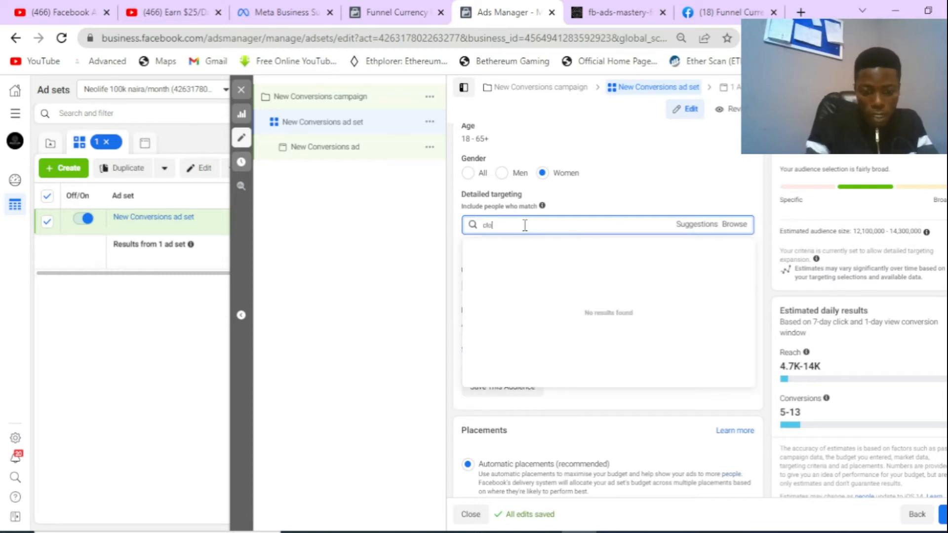
pyautogui.write('thin')
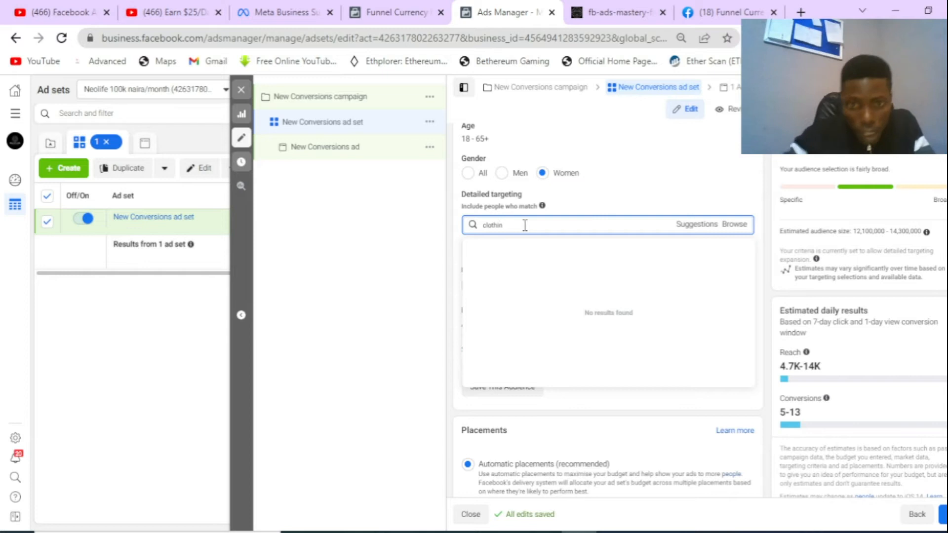
pyautogui.write('g')
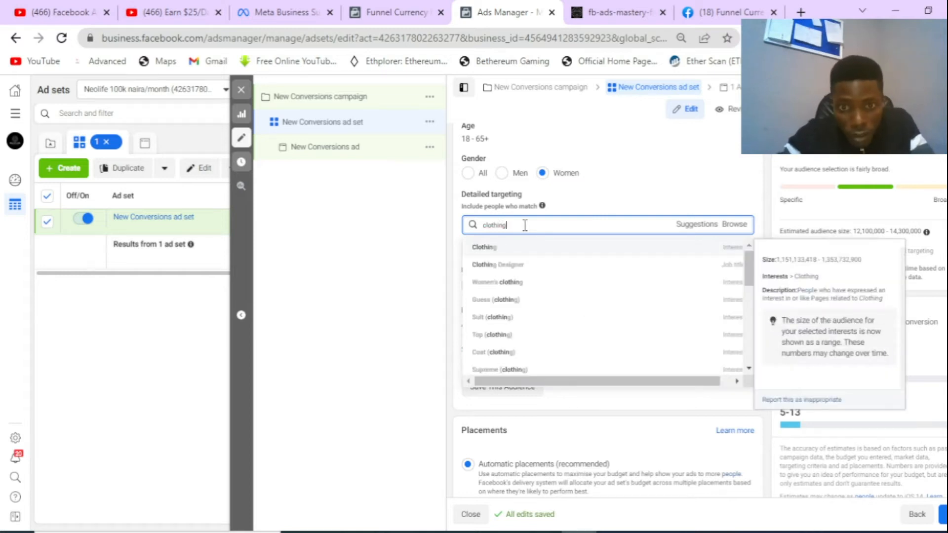
pyautogui.click(499, 250)
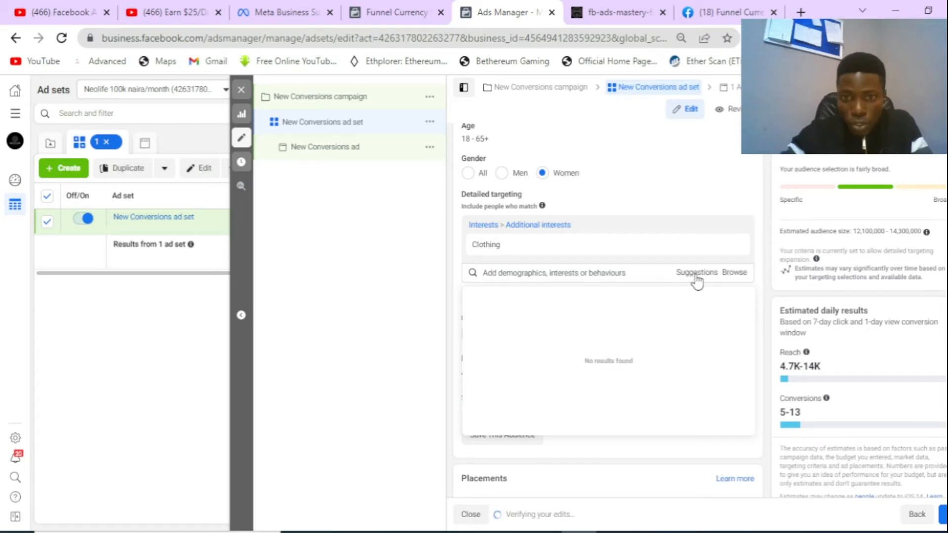
pyautogui.click(696, 273)
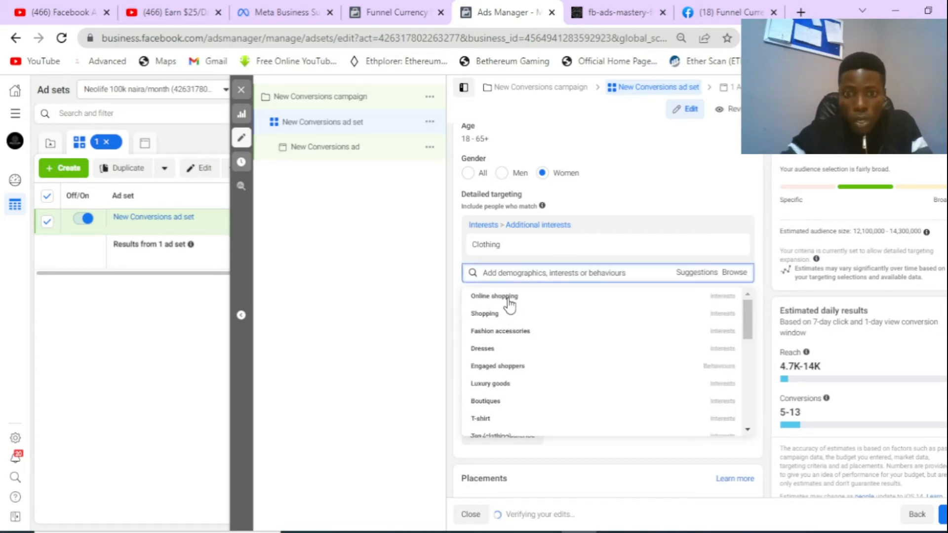
pyautogui.moveTo(505, 248)
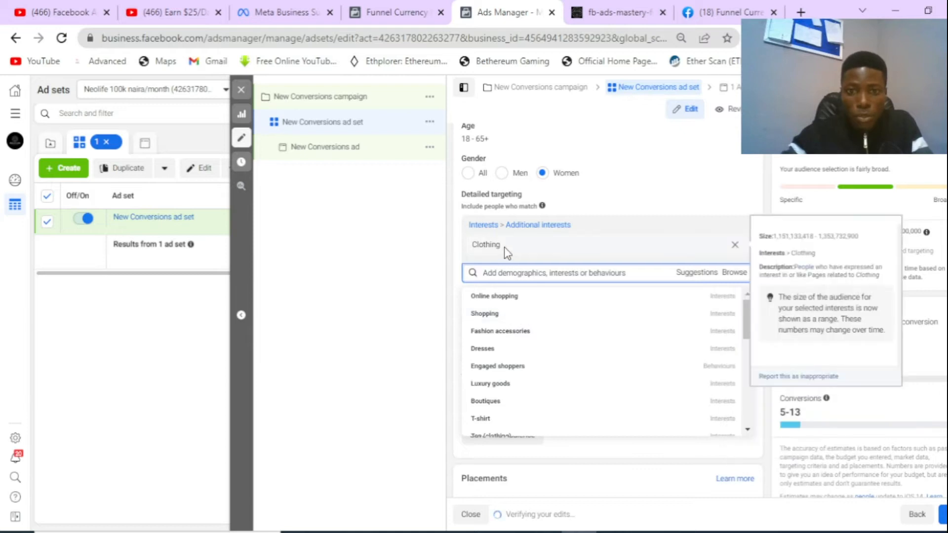
pyautogui.moveTo(477, 296)
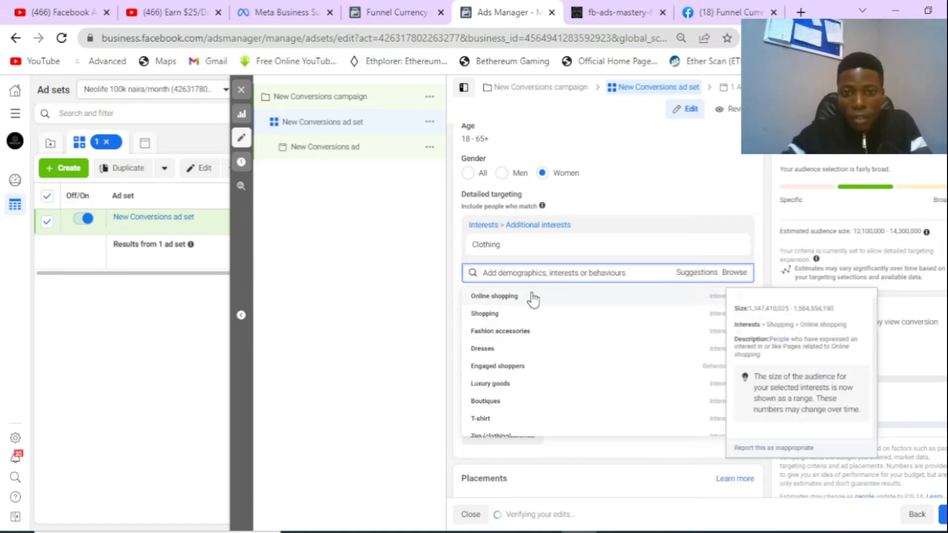
pyautogui.moveTo(482, 352)
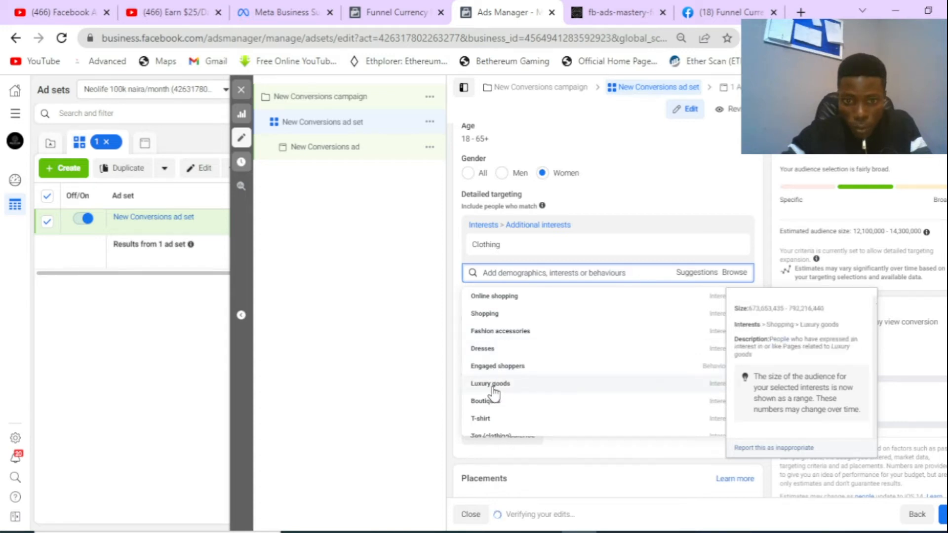
pyautogui.scroll(-2, 503, 407)
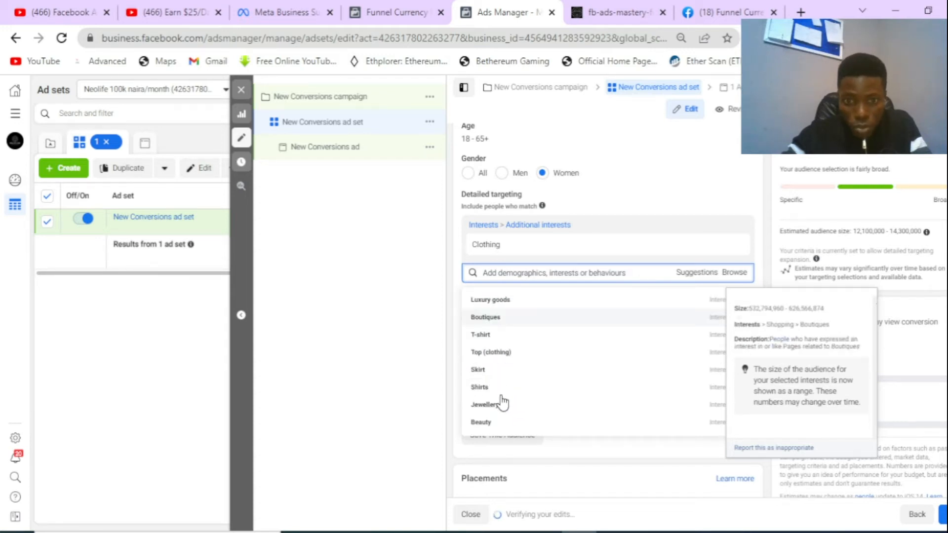
pyautogui.scroll(-3, 494, 391)
pyautogui.scroll(-1, 499, 383)
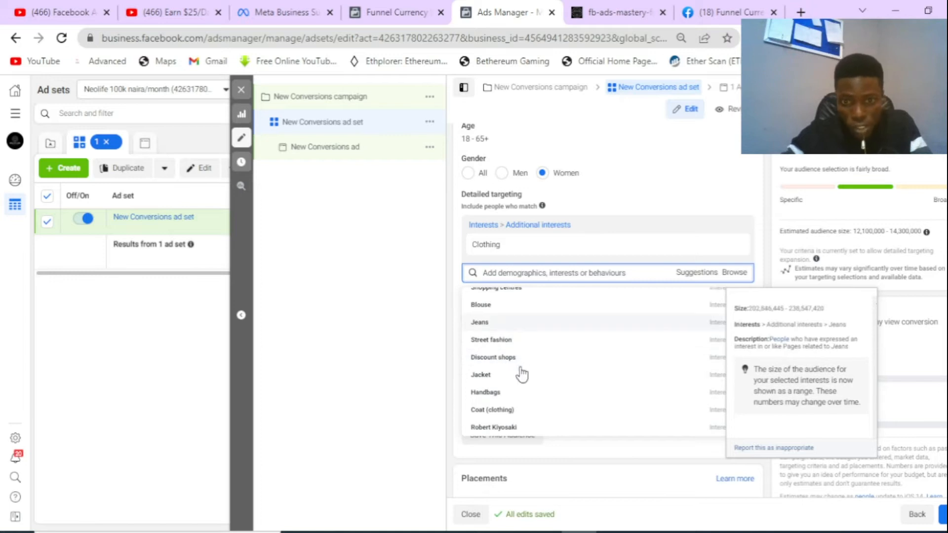
pyautogui.scroll(-1, 524, 378)
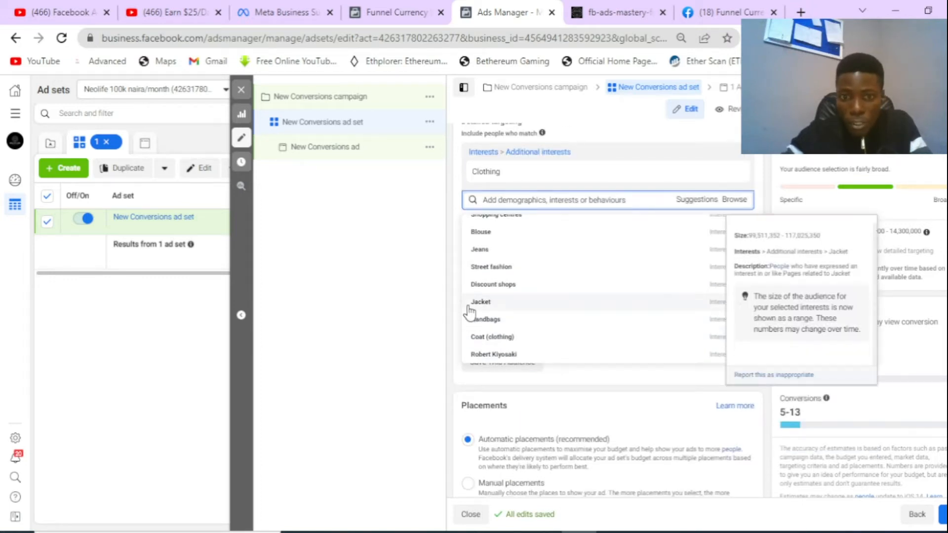
pyautogui.scroll(5, 617, 300)
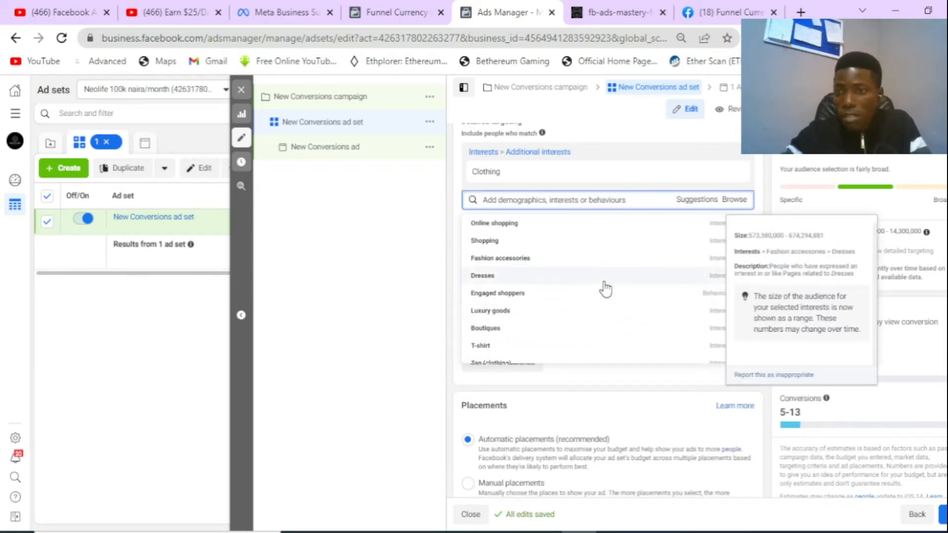
pyautogui.scroll(2, 588, 277)
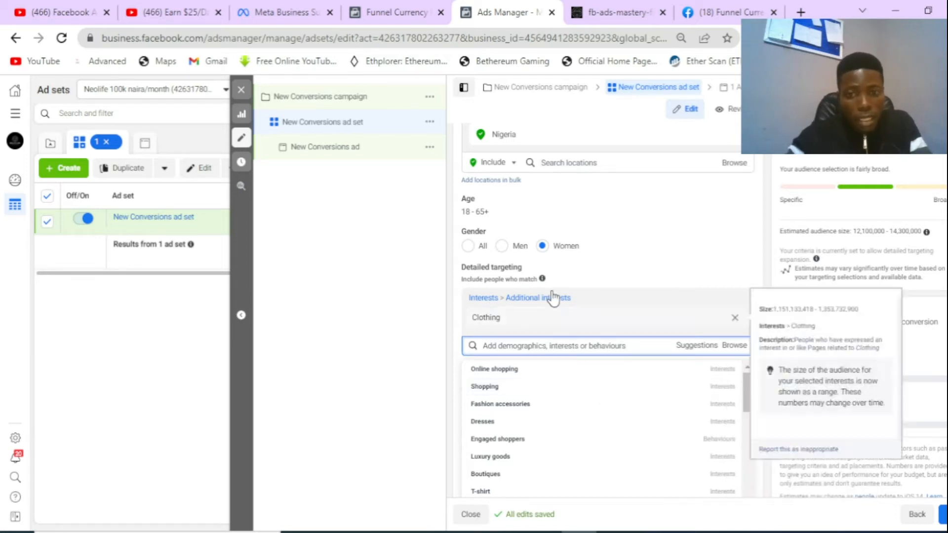
pyautogui.moveTo(497, 374)
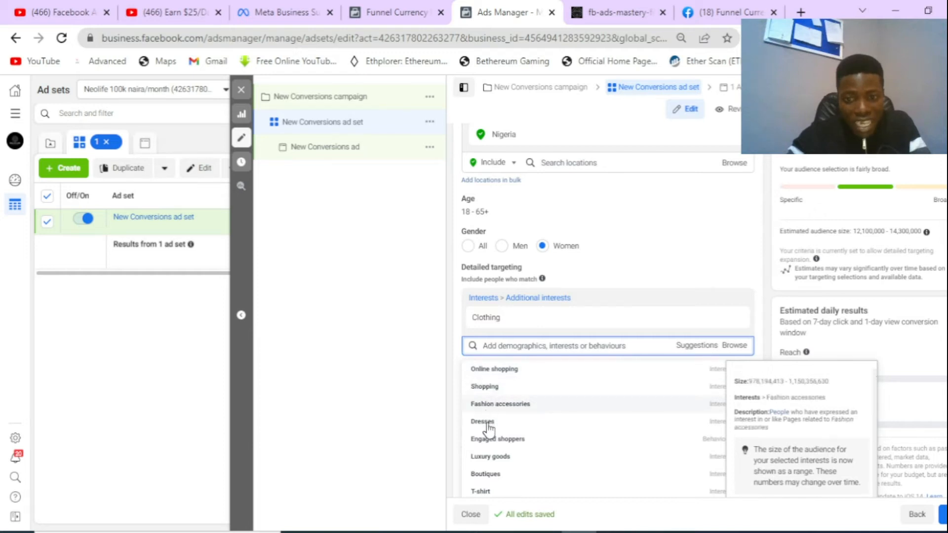
pyautogui.moveTo(498, 428)
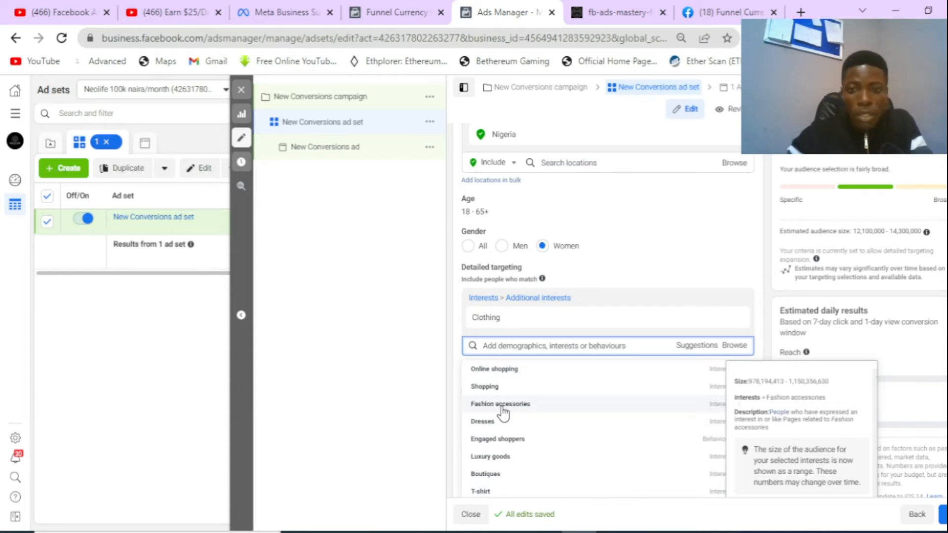
pyautogui.moveTo(522, 391)
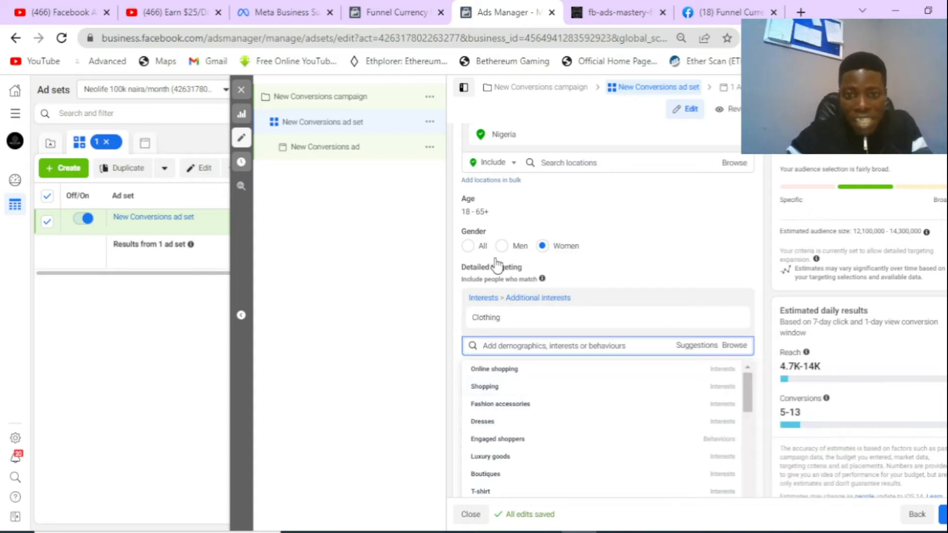
pyautogui.moveTo(523, 324)
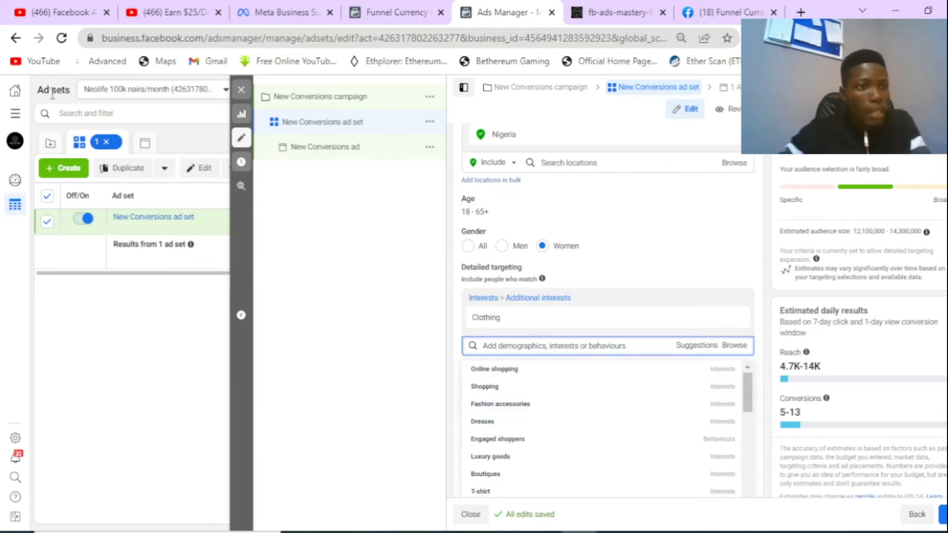
# - Open the All tools panel and scroll down to Analyse and report, where Insights is listed
pyautogui.click(16, 115)
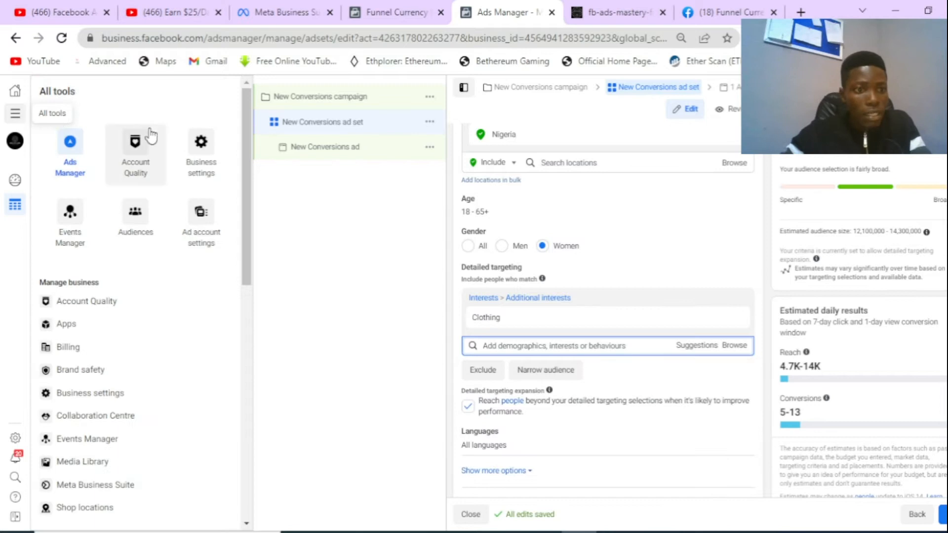
pyautogui.scroll(-3, 89, 377)
pyautogui.scroll(3, 84, 364)
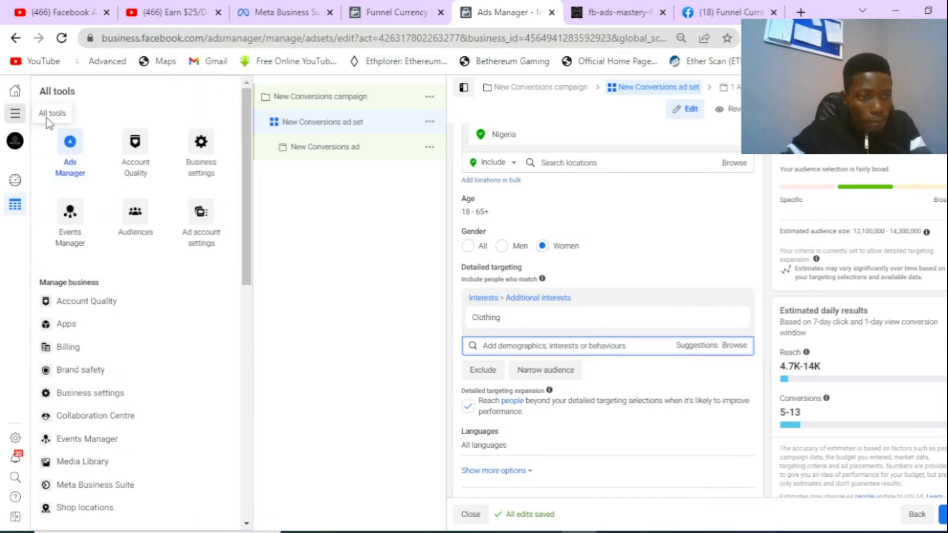
pyautogui.scroll(-5, 104, 316)
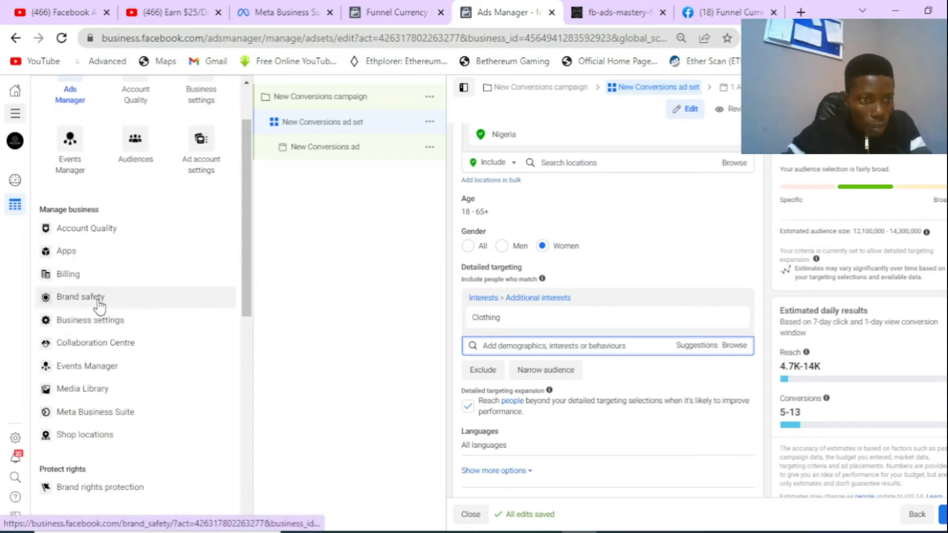
pyautogui.scroll(2, 98, 308)
pyautogui.scroll(-6, 95, 299)
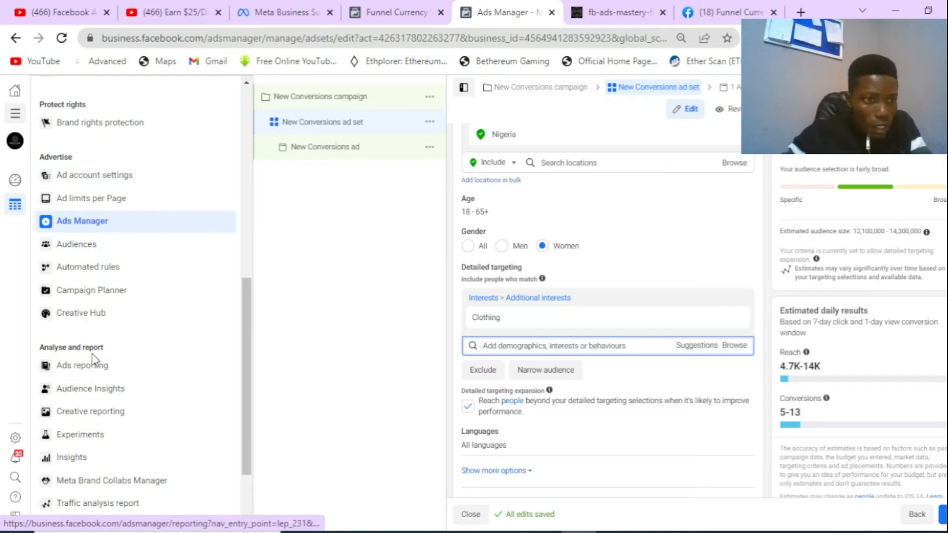
pyautogui.scroll(2, 92, 352)
pyautogui.scroll(6, 85, 316)
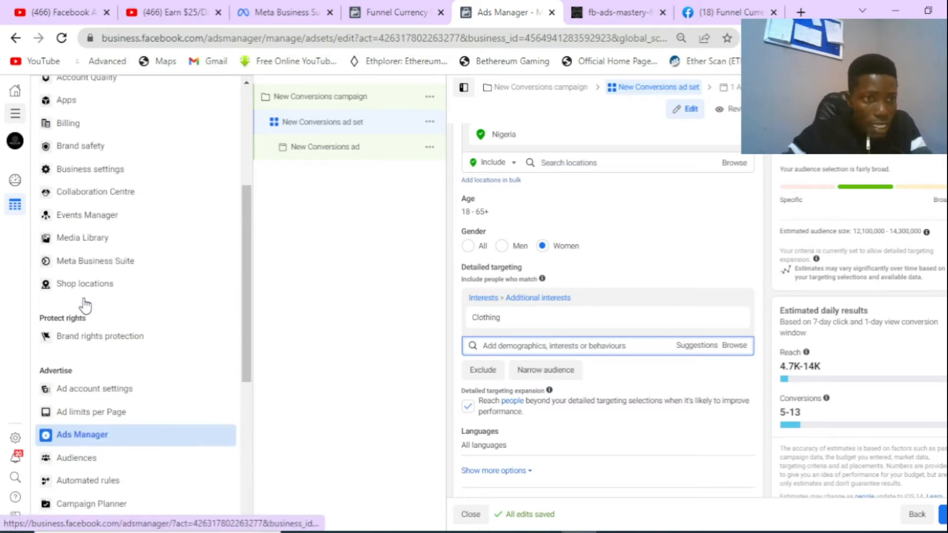
pyautogui.scroll(2, 89, 304)
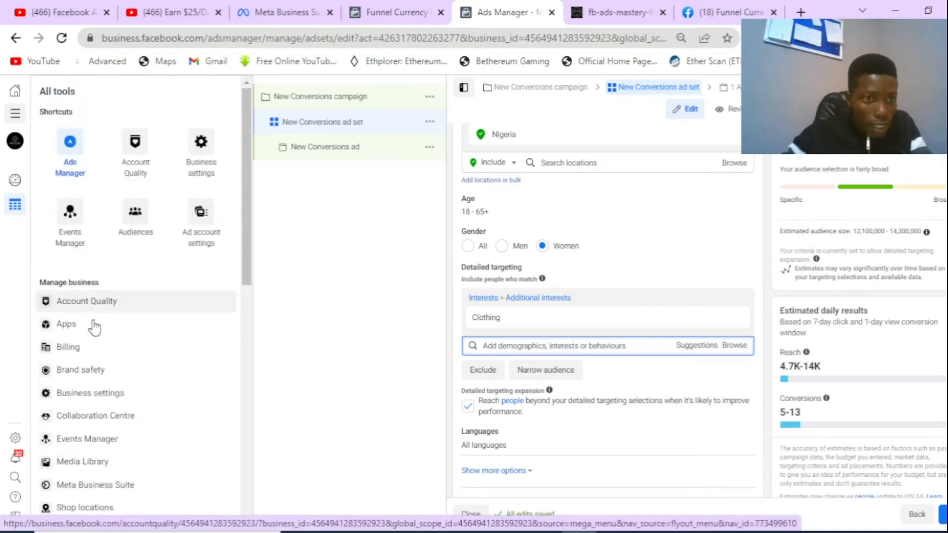
pyautogui.scroll(-2, 94, 331)
pyautogui.scroll(-4, 94, 346)
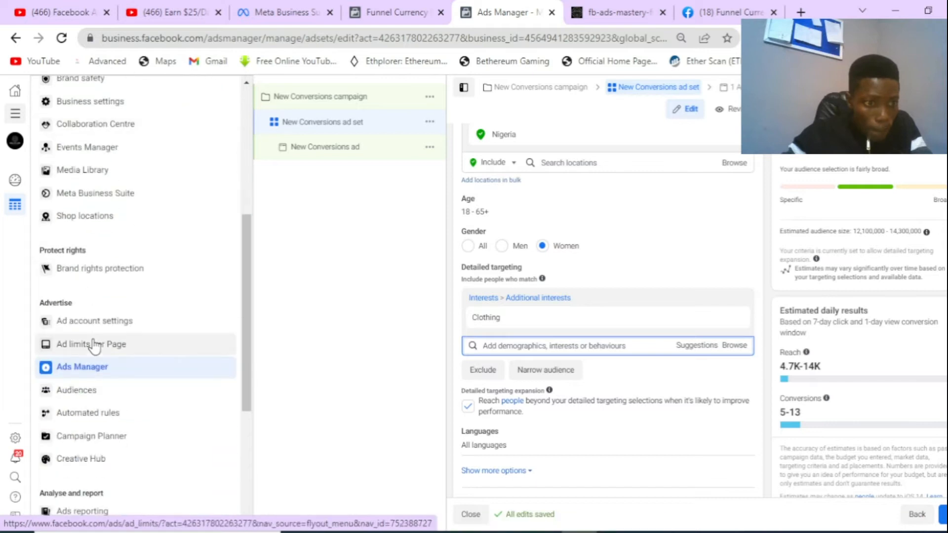
pyautogui.scroll(-2, 95, 340)
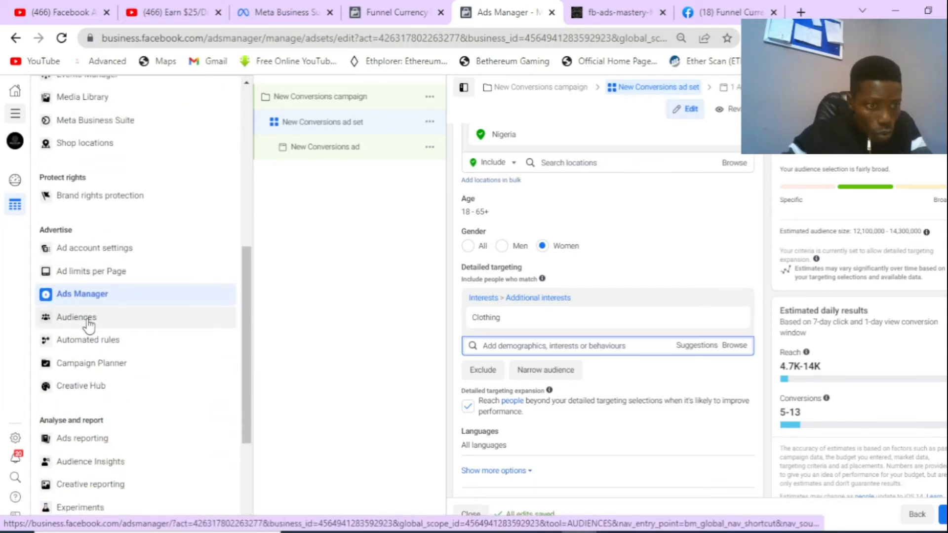
pyautogui.scroll(-3, 89, 322)
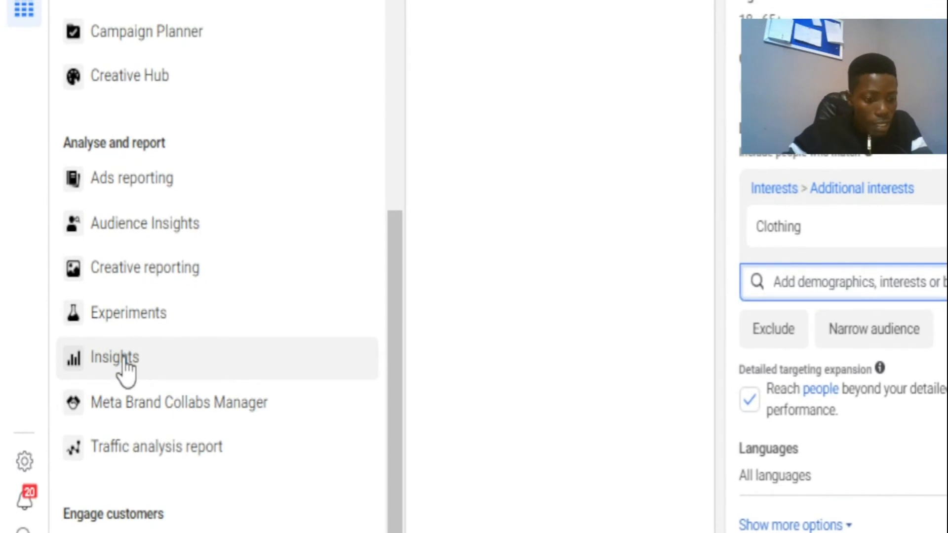
# - Open Insights in a new browser tab and switch to it
pyautogui.rightClick(125, 365)
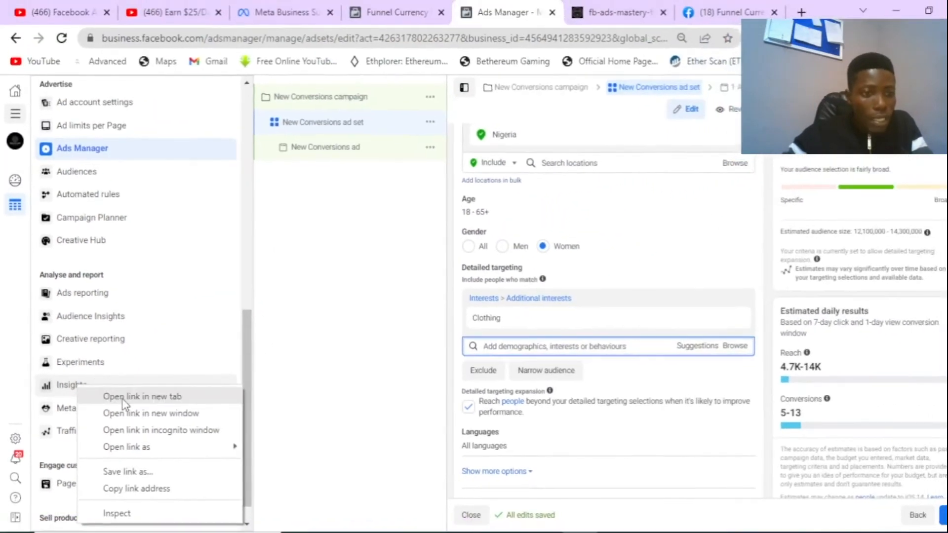
pyautogui.click(125, 396)
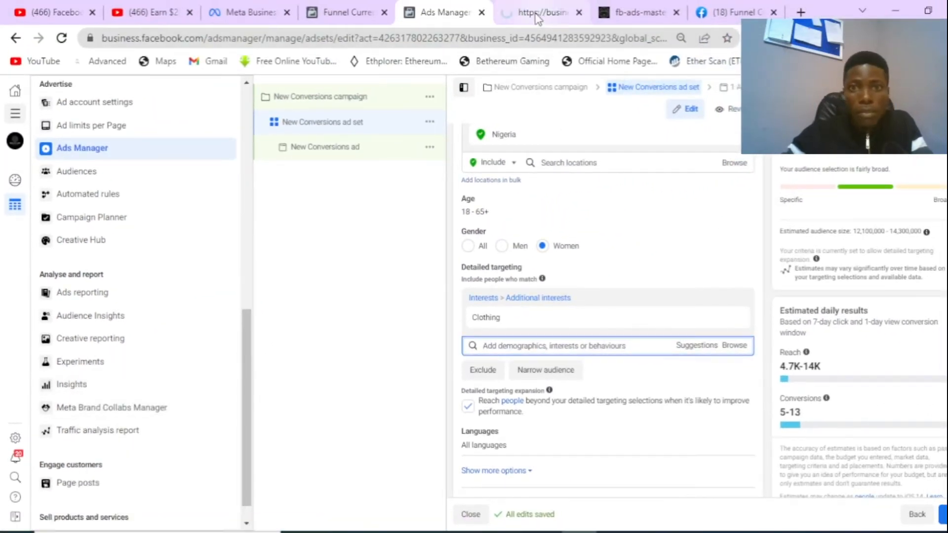
pyautogui.click(542, 14)
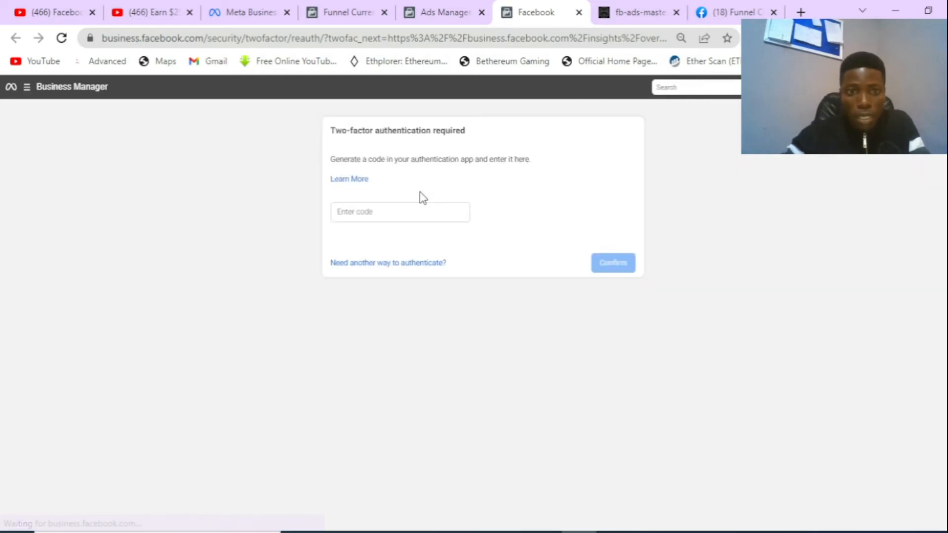
# - Enter the authentication app code and confirm to reach the Insights overview
pyautogui.click(401, 212)
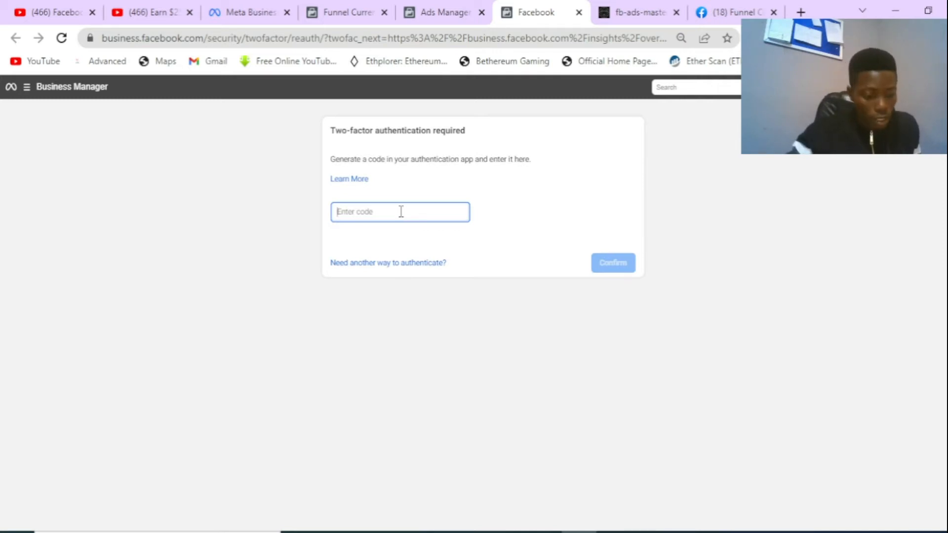
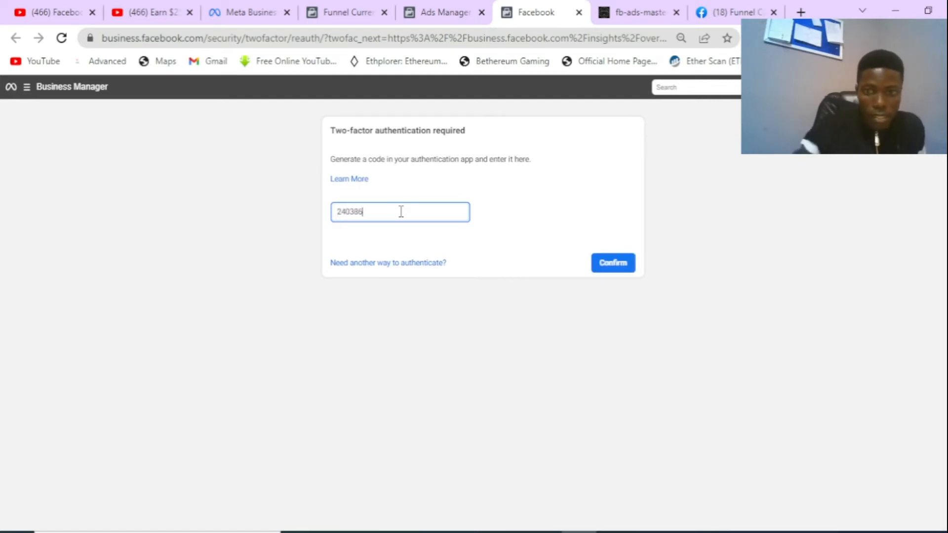
pyautogui.click(610, 267)
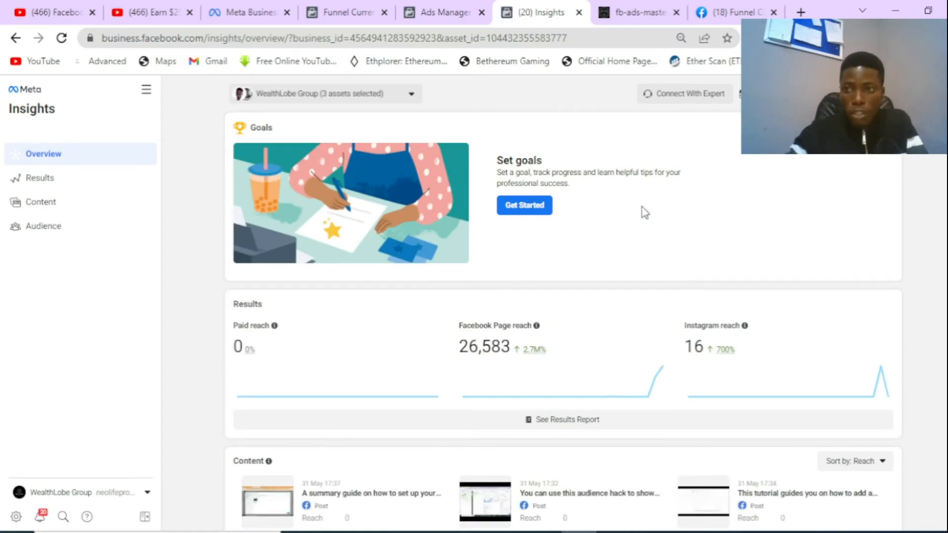
# - View the Audience page's Potential audience tab: 30,000,000–35,300,000 people, 62.9% men, Lagos 26.39%
pyautogui.click(48, 229)
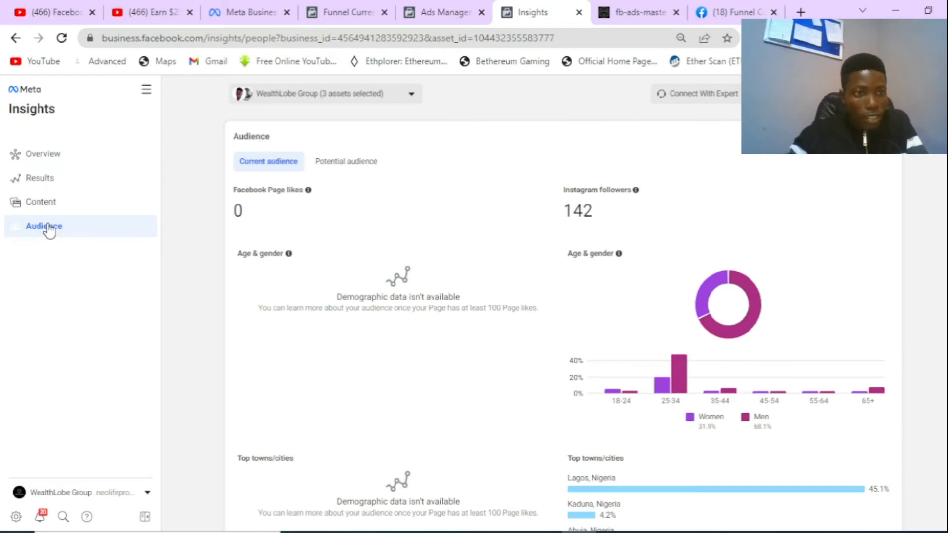
pyautogui.scroll(-4, 631, 306)
pyautogui.scroll(4, 633, 306)
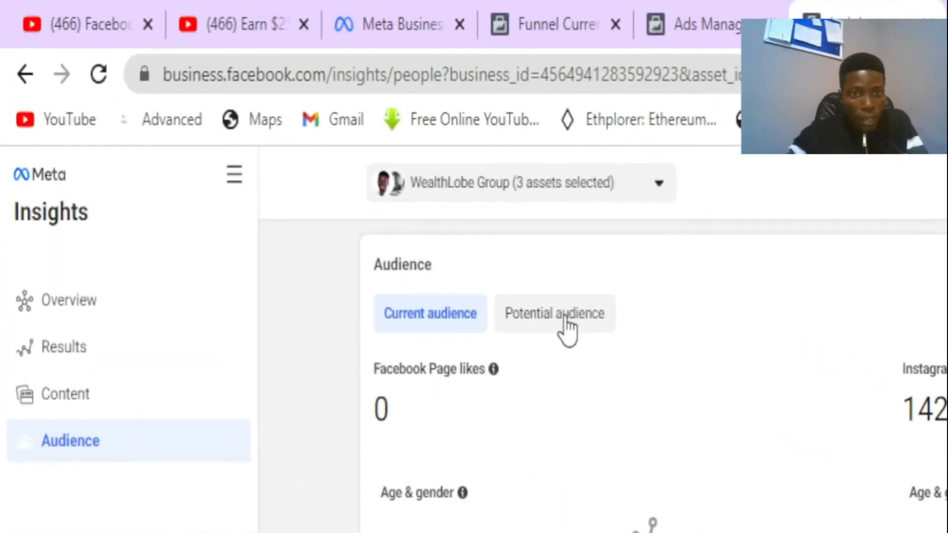
pyautogui.click(567, 328)
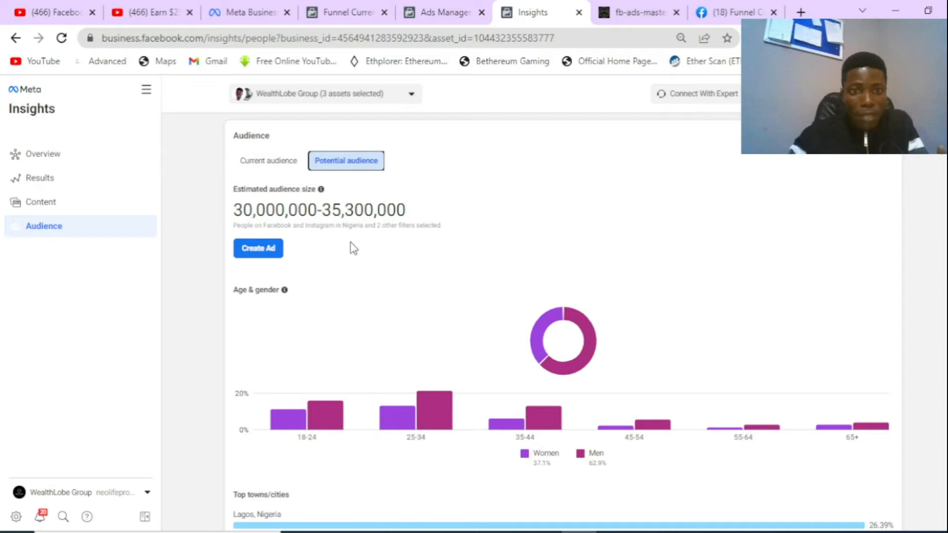
pyautogui.scroll(-7, 610, 313)
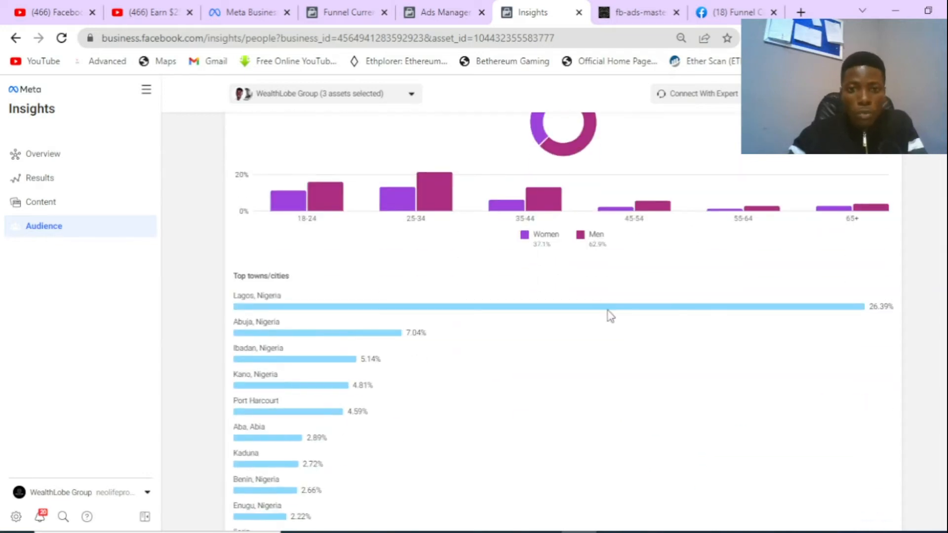
pyautogui.scroll(4, 608, 318)
pyautogui.scroll(3, 610, 318)
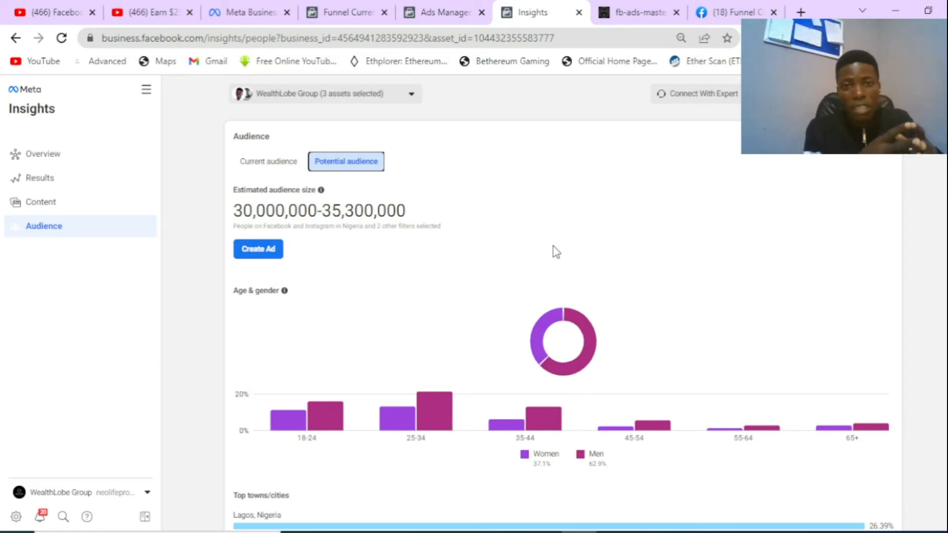
# - Review the ad set's women-only gender and Clothing detailed targeting against Insights
pyautogui.click(458, 15)
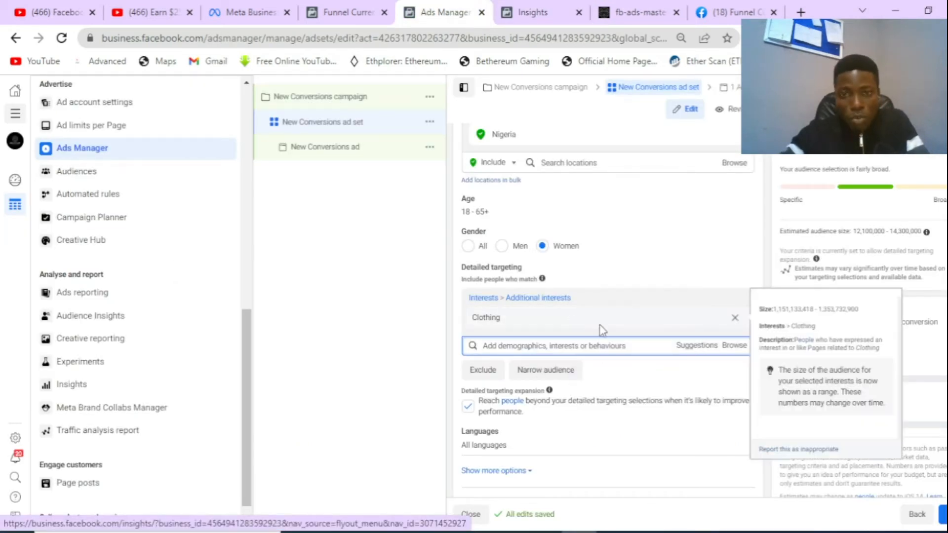
pyautogui.scroll(3, 595, 282)
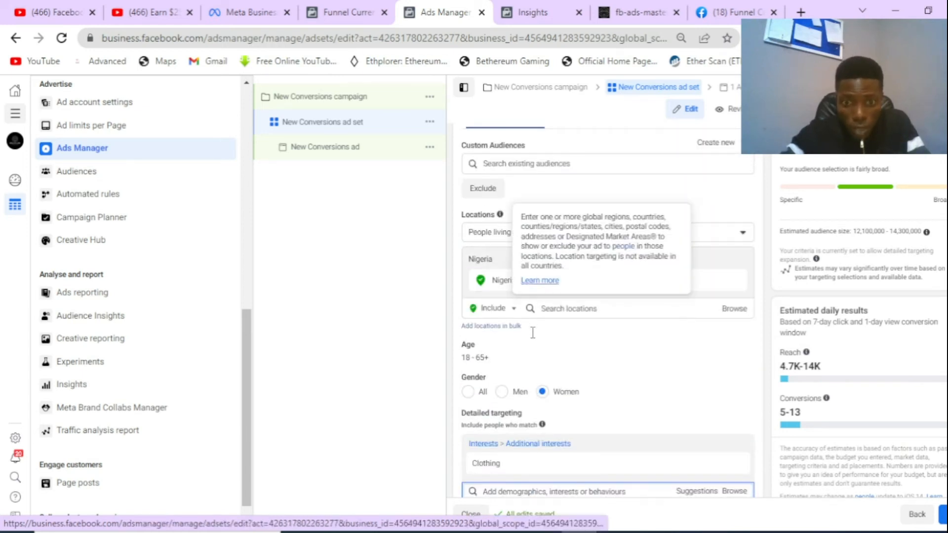
pyautogui.scroll(-4, 628, 432)
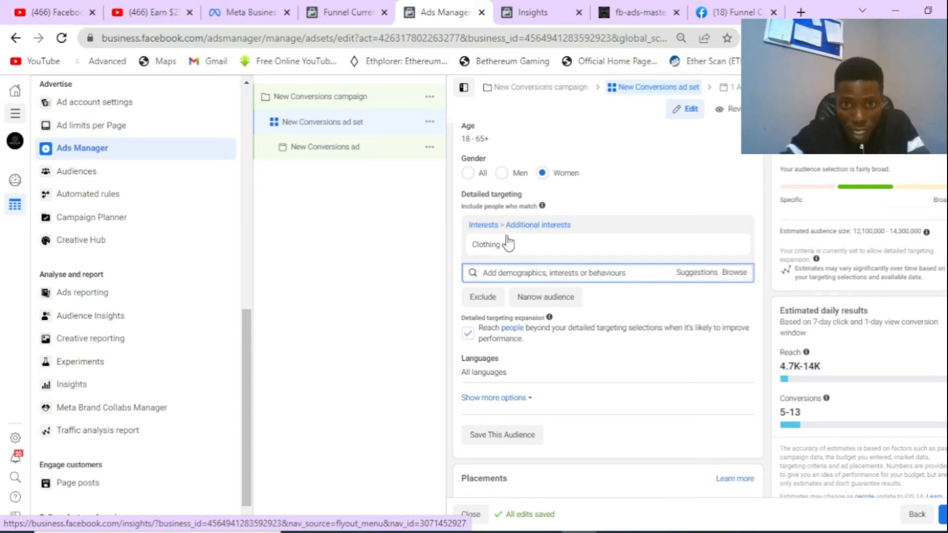
pyautogui.moveTo(508, 249)
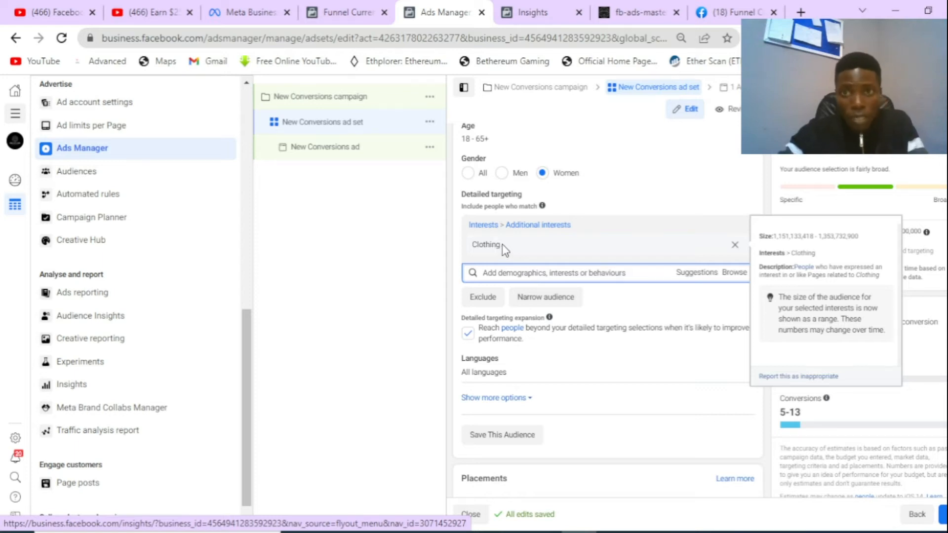
pyautogui.click(525, 7)
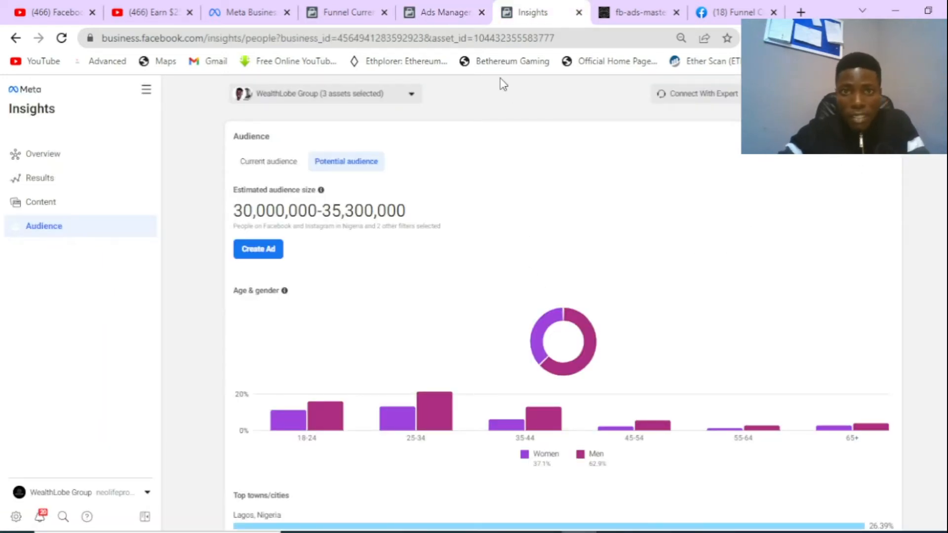
pyautogui.click(450, 9)
pyautogui.click(541, 172)
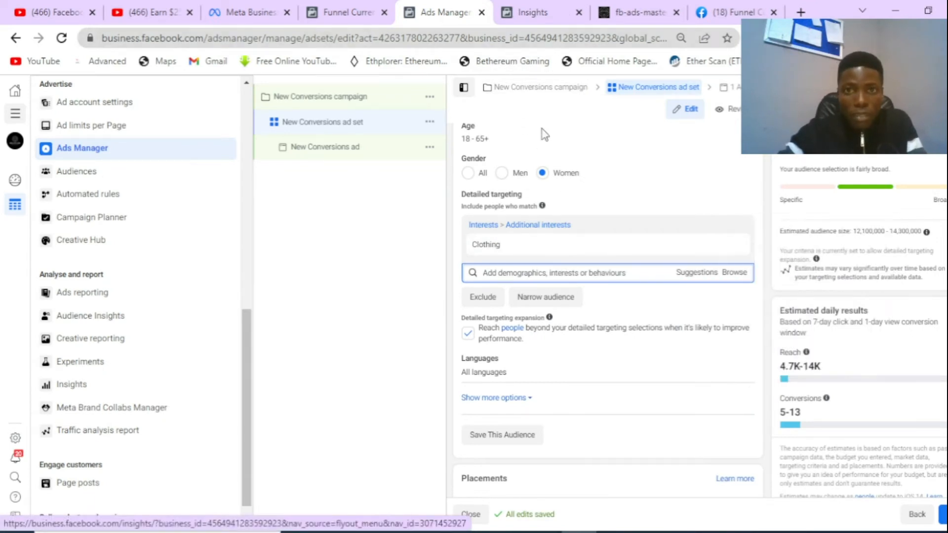
# - Return to the Insights potential audience and open its Filter panel
pyautogui.click(531, 15)
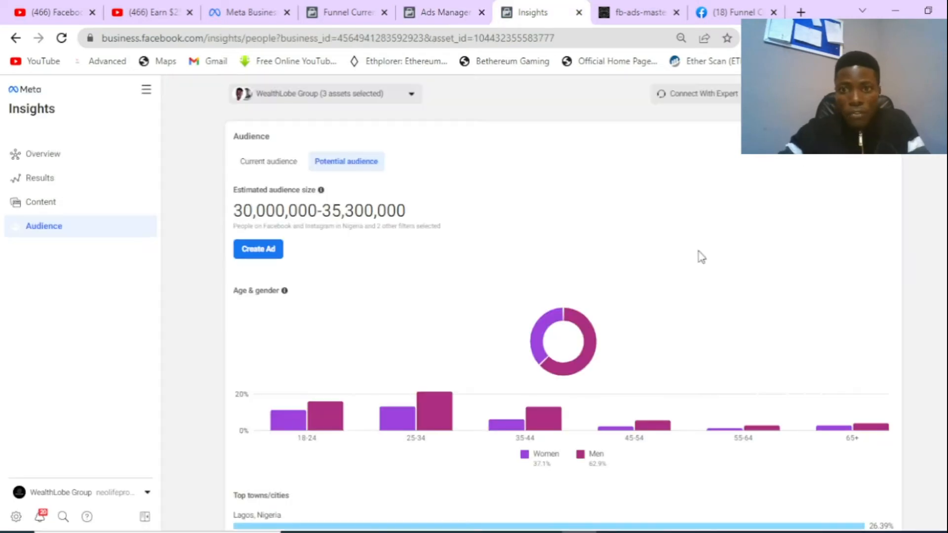
pyautogui.click(444, 13)
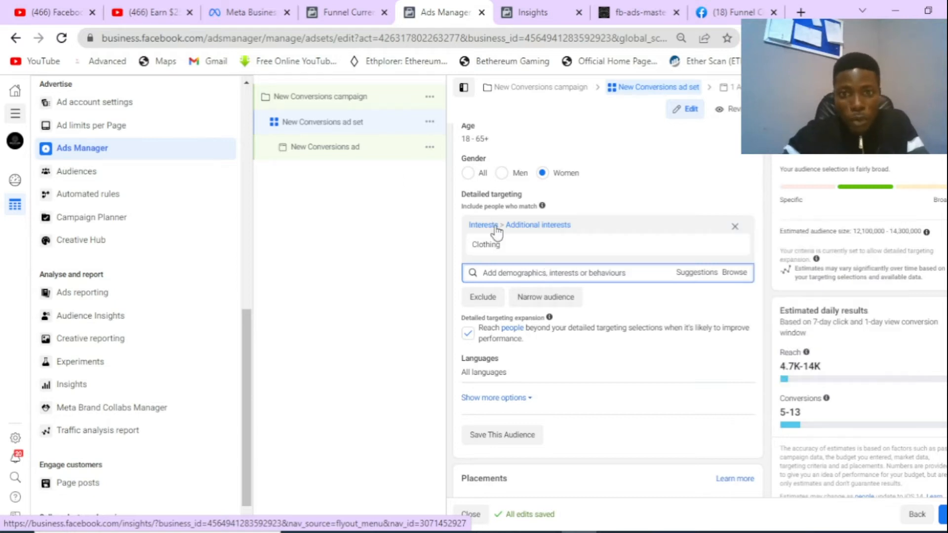
pyautogui.click(538, 13)
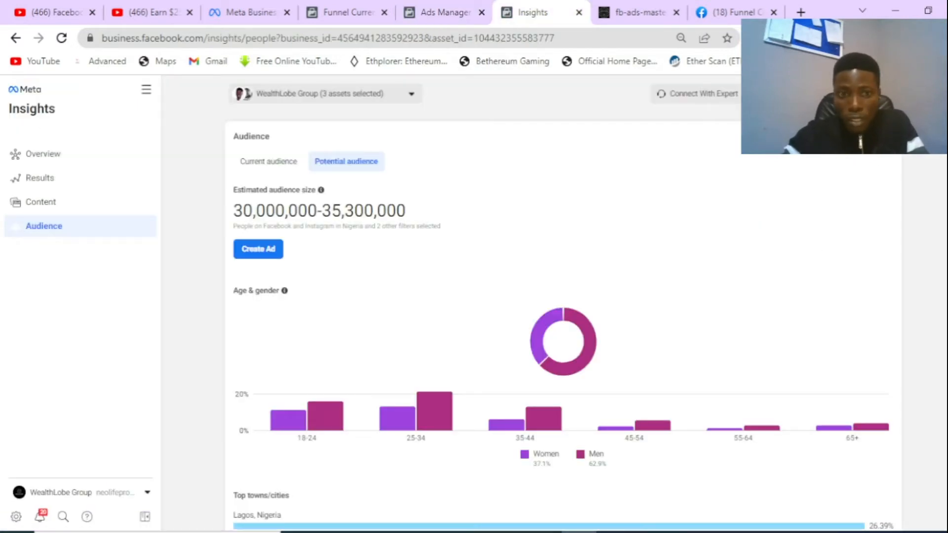
pyautogui.click(873, 137)
# - Filter the Insights potential audience location to Nigeria
pyautogui.click(848, 218)
pyautogui.write('nige')
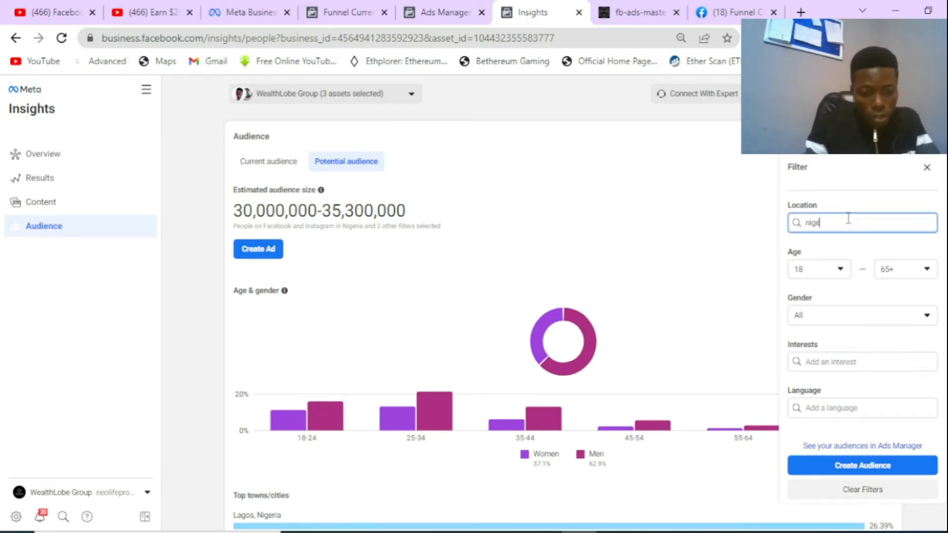
pyautogui.write('ria')
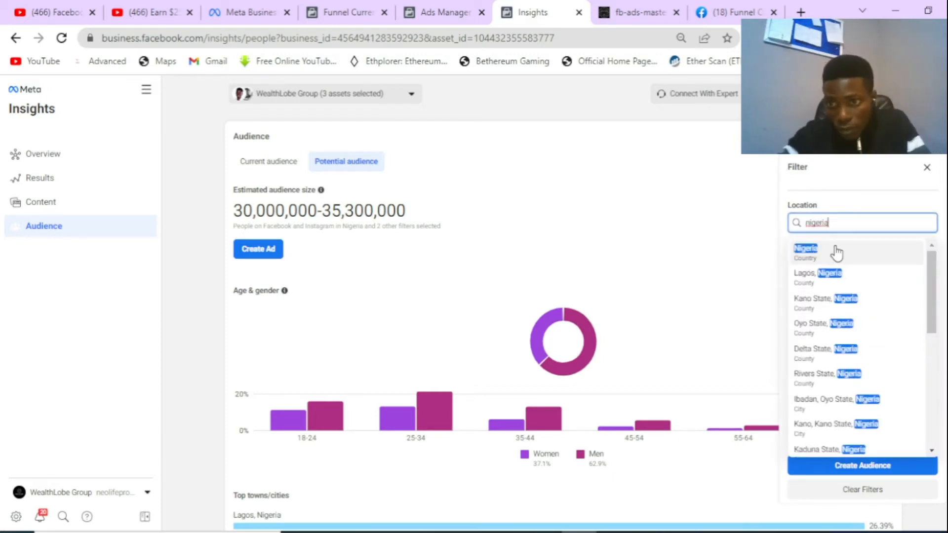
pyautogui.click(837, 253)
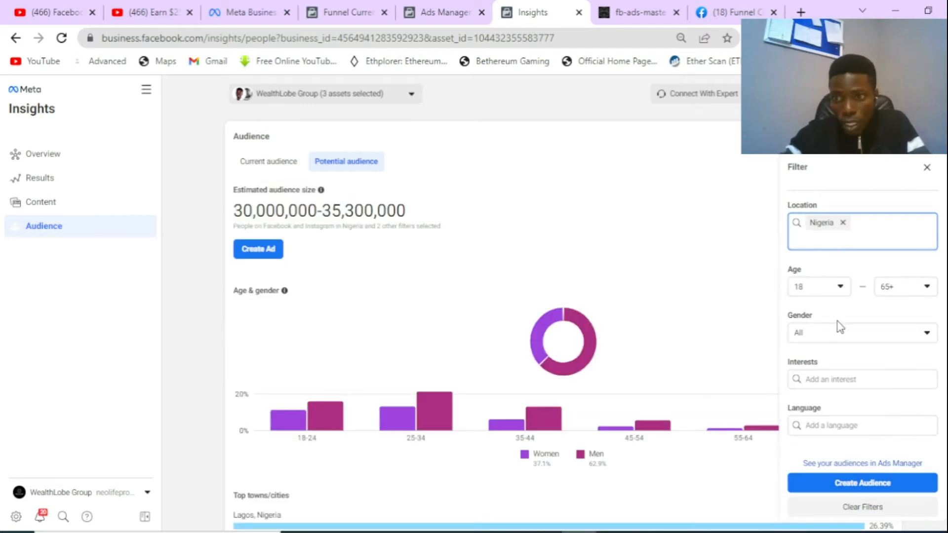
pyautogui.scroll(-2, 857, 324)
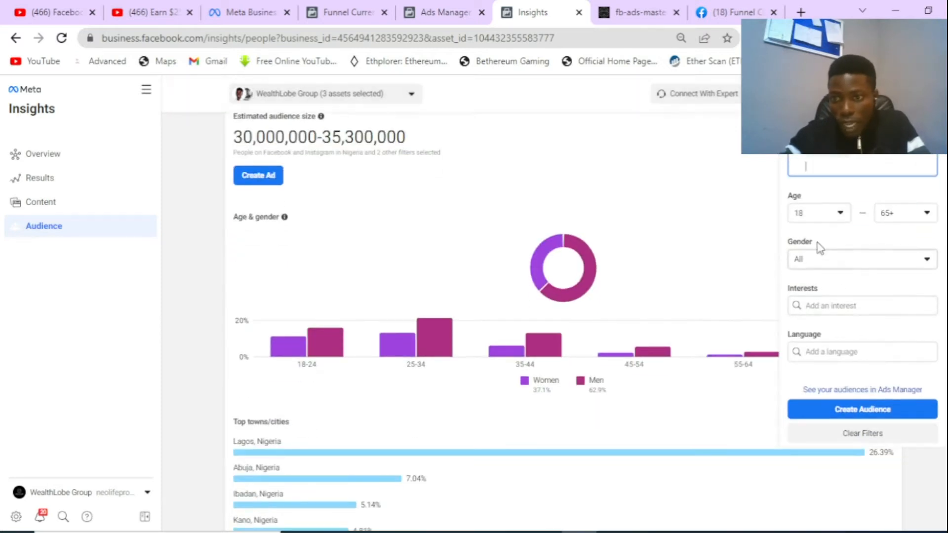
pyautogui.scroll(-1, 831, 273)
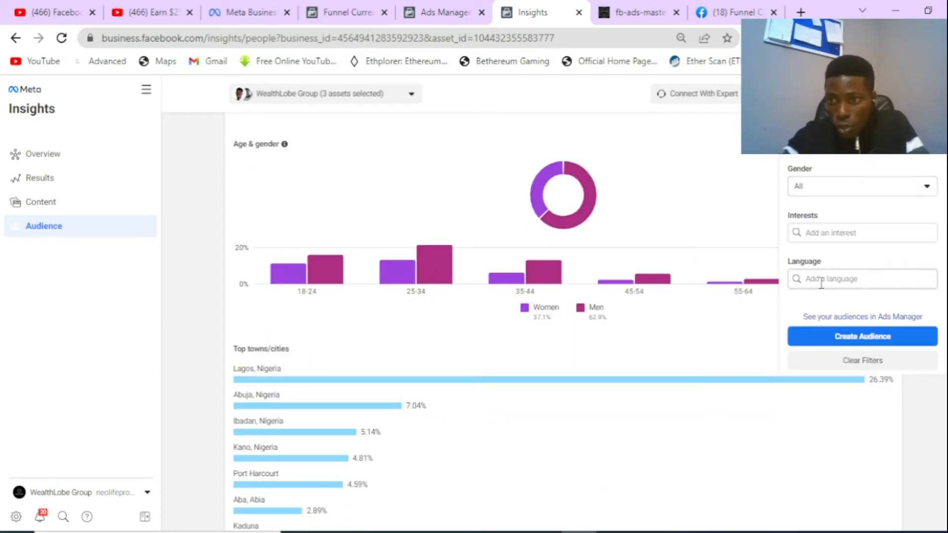
# - Add Clothing as the interest filter, narrowing the audience to 15,800,000–18,500,000 people
pyautogui.click(819, 233)
pyautogui.write('dlothin')
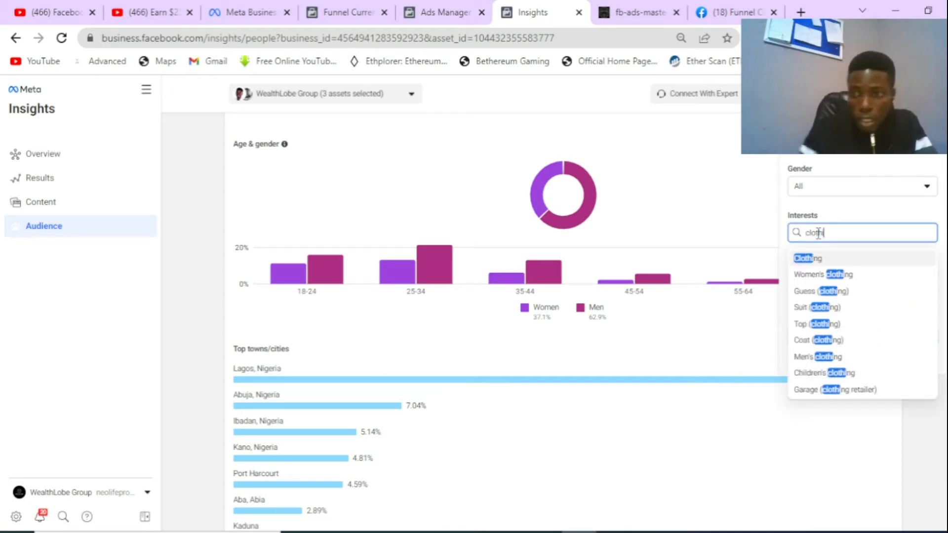
pyautogui.click(815, 258)
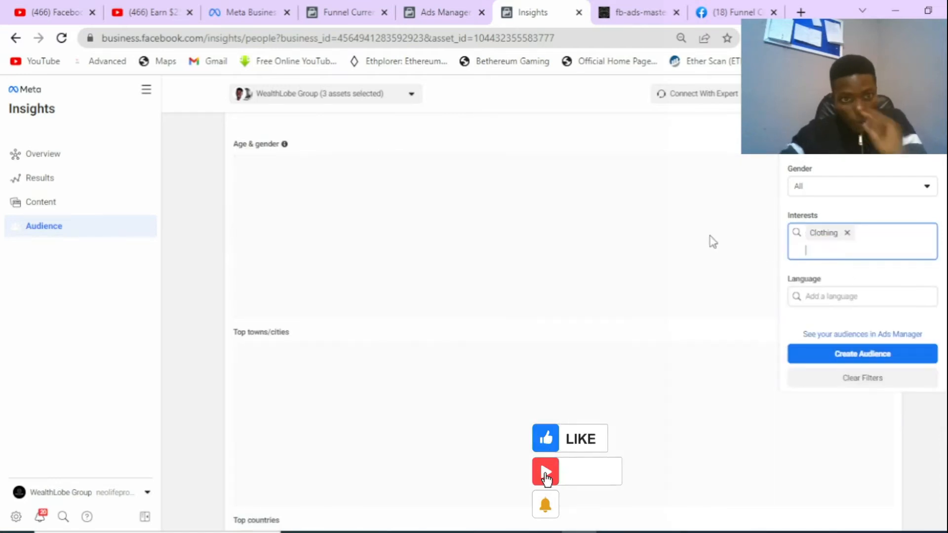
pyautogui.scroll(3, 332, 318)
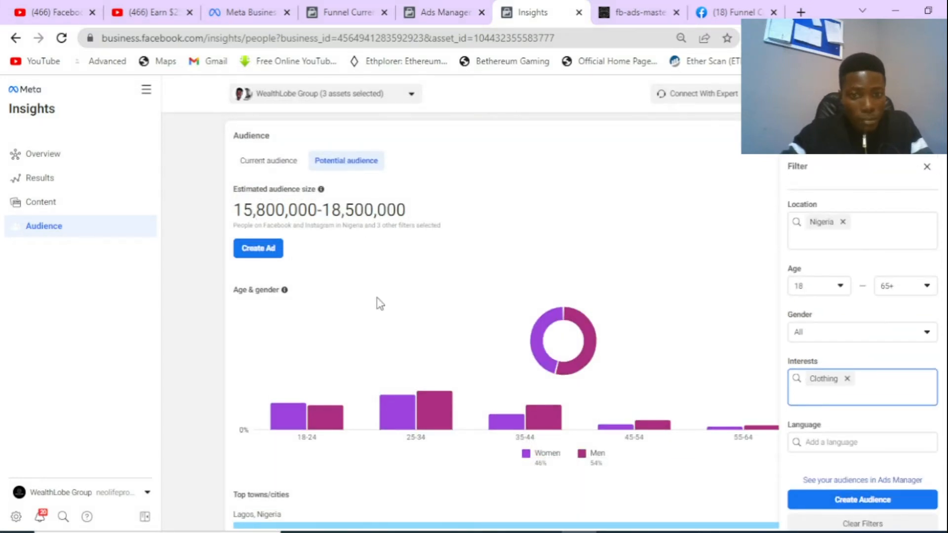
pyautogui.scroll(-3, 376, 303)
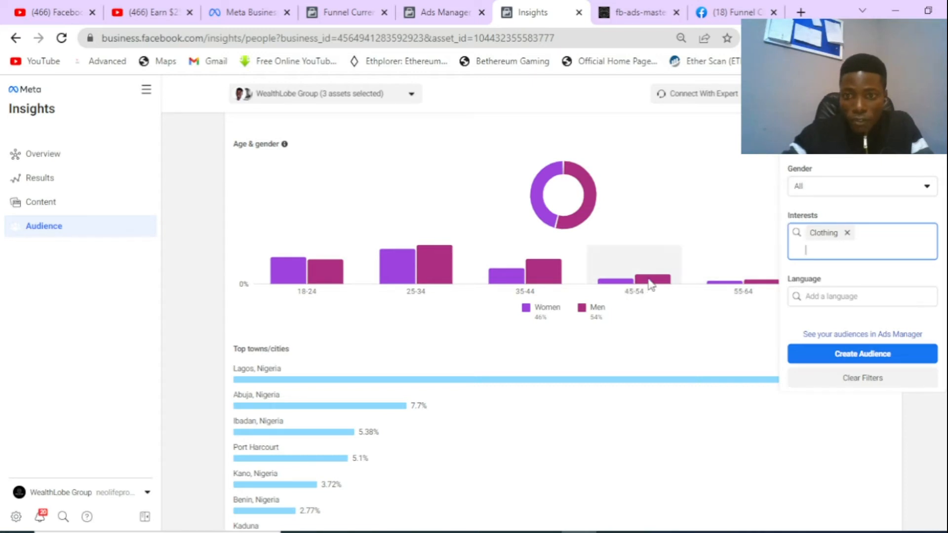
pyautogui.moveTo(654, 278)
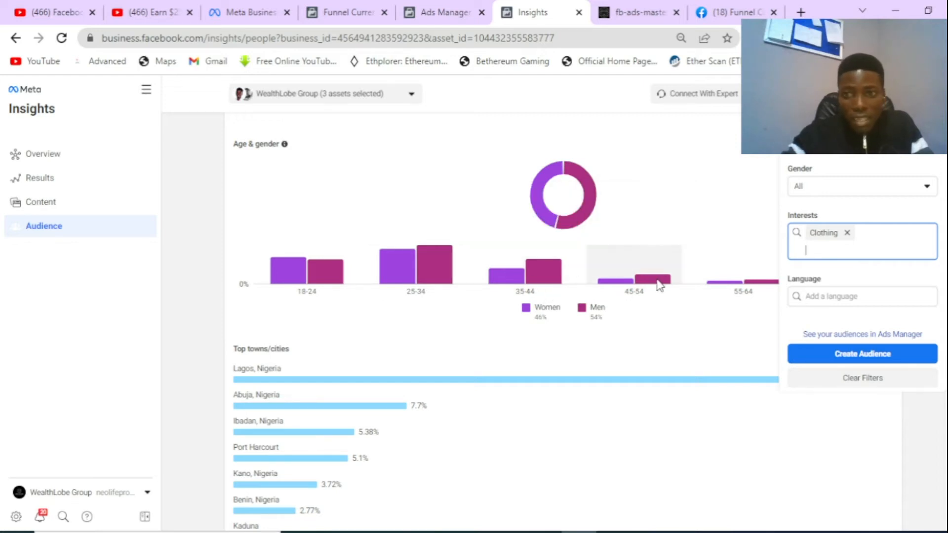
pyautogui.scroll(3, 652, 284)
pyautogui.scroll(-3, 493, 277)
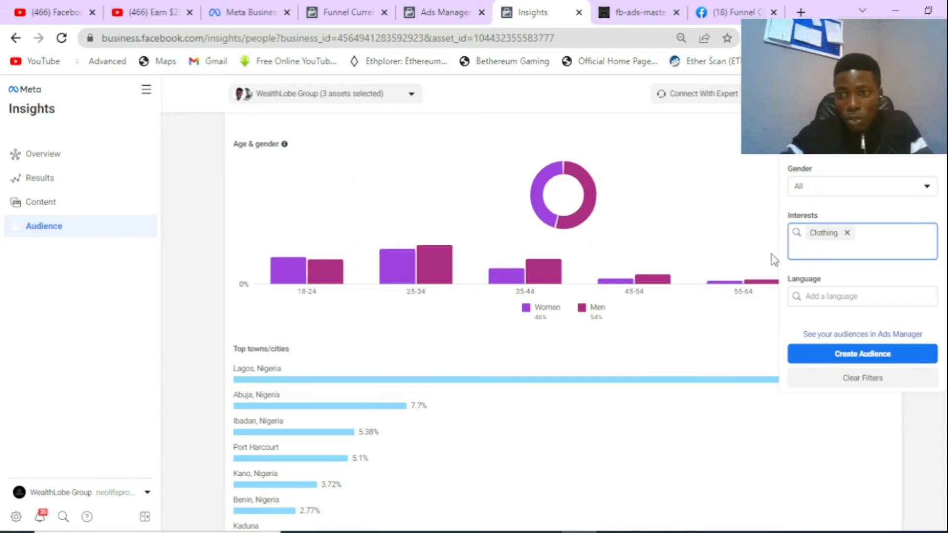
pyautogui.scroll(3, 508, 268)
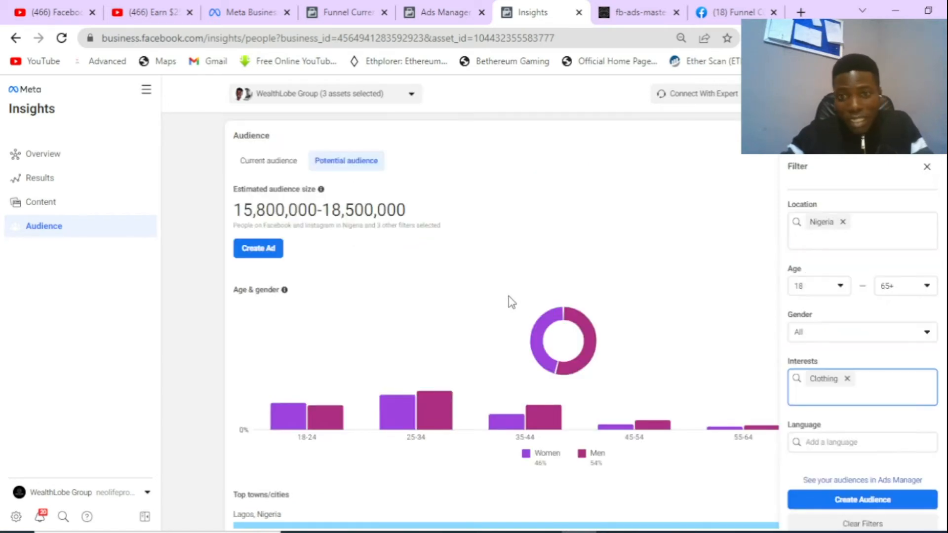
pyautogui.scroll(-3, 544, 321)
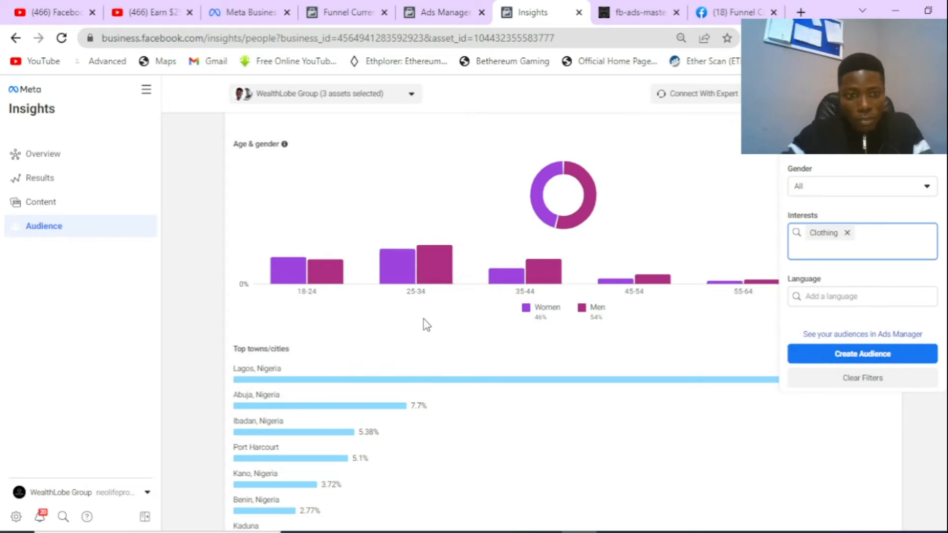
pyautogui.scroll(-4, 507, 281)
pyautogui.scroll(3, 514, 275)
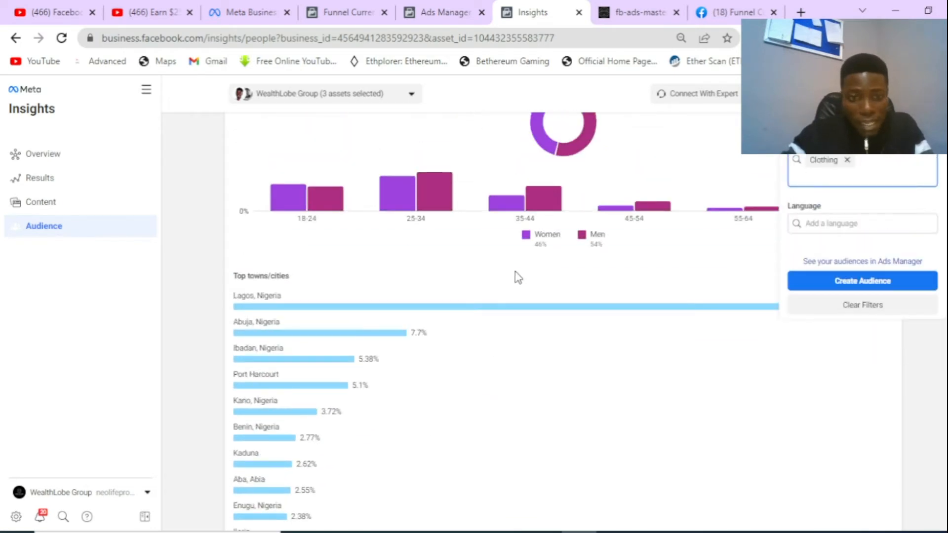
pyautogui.scroll(-3, 518, 277)
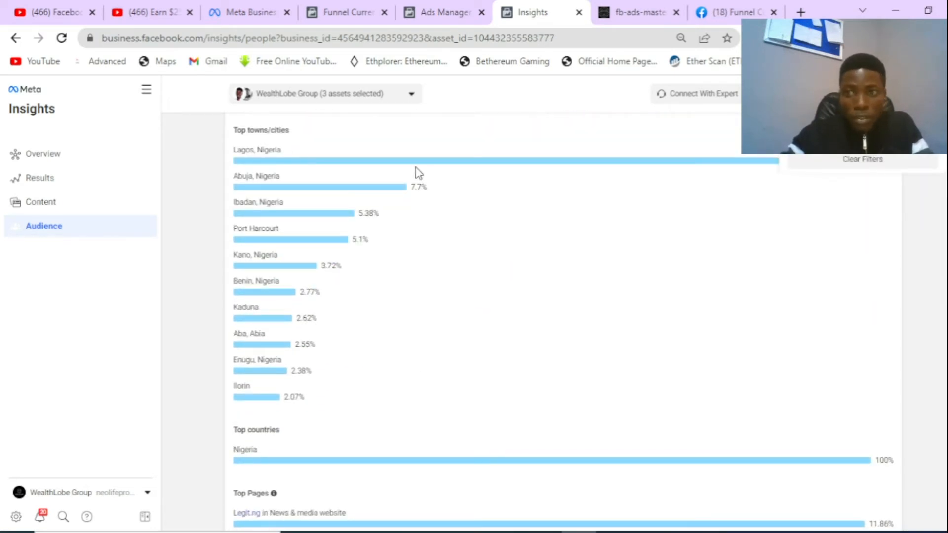
pyautogui.scroll(3, 494, 198)
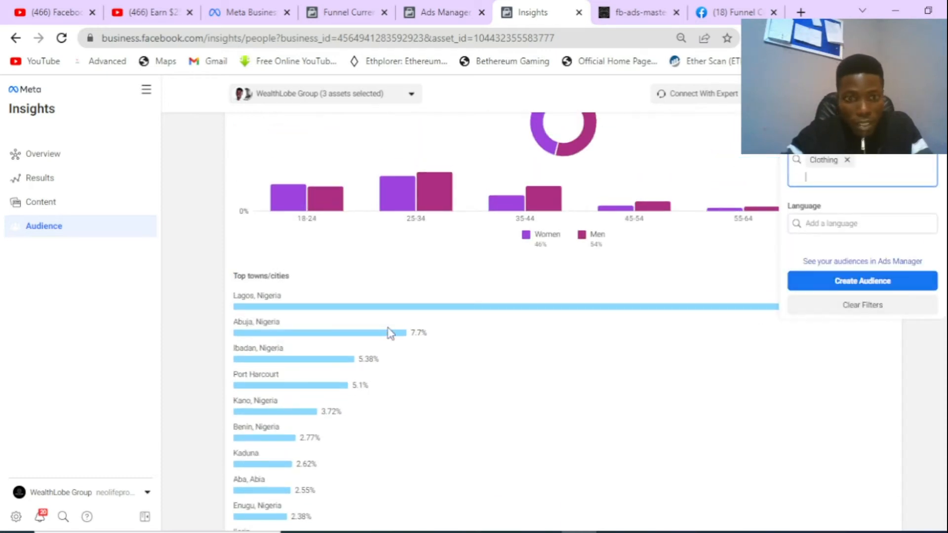
pyautogui.scroll(-1, 330, 361)
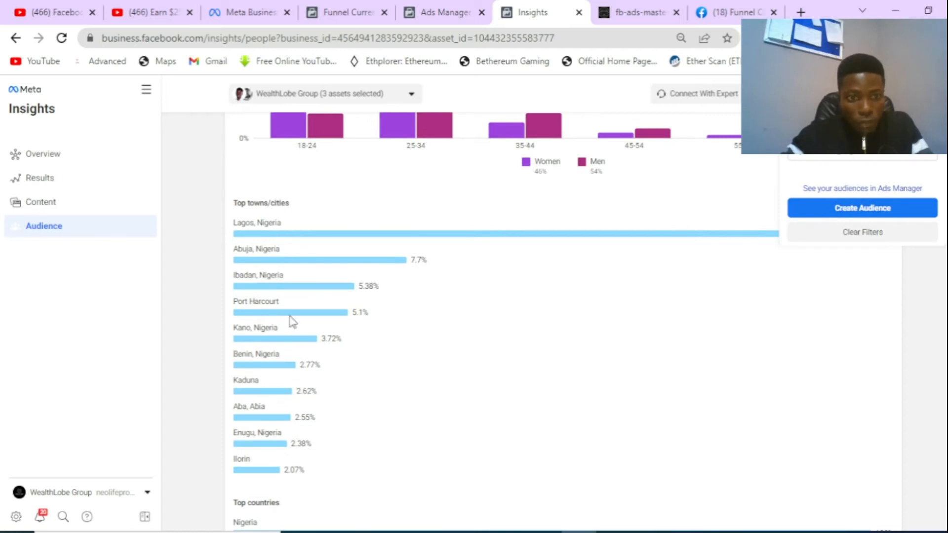
pyautogui.scroll(-3, 377, 346)
pyautogui.scroll(-2, 478, 334)
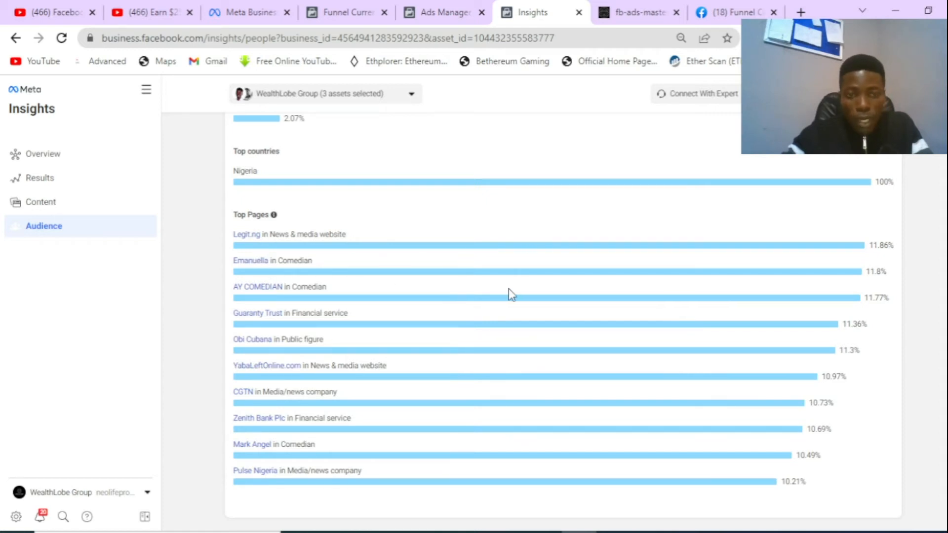
pyautogui.scroll(1, 499, 292)
pyautogui.scroll(8, 617, 262)
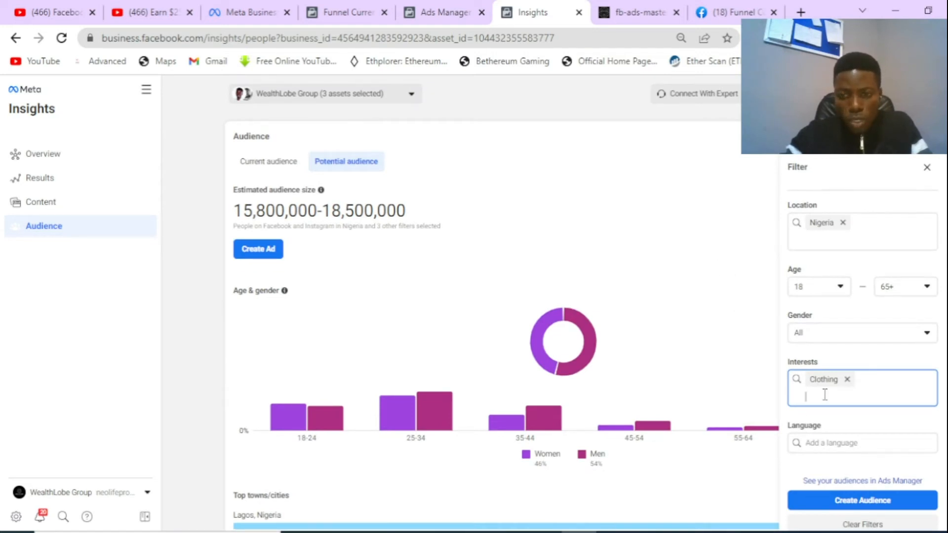
# - Clear the Clothing filter in Insights and review the ad set's suggested detailed-targeting interests
pyautogui.click(846, 379)
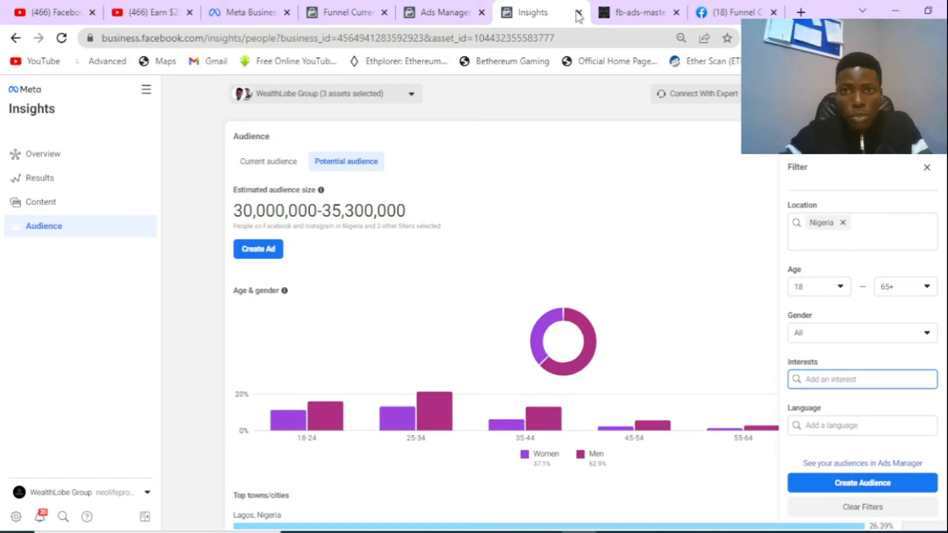
pyautogui.click(452, 15)
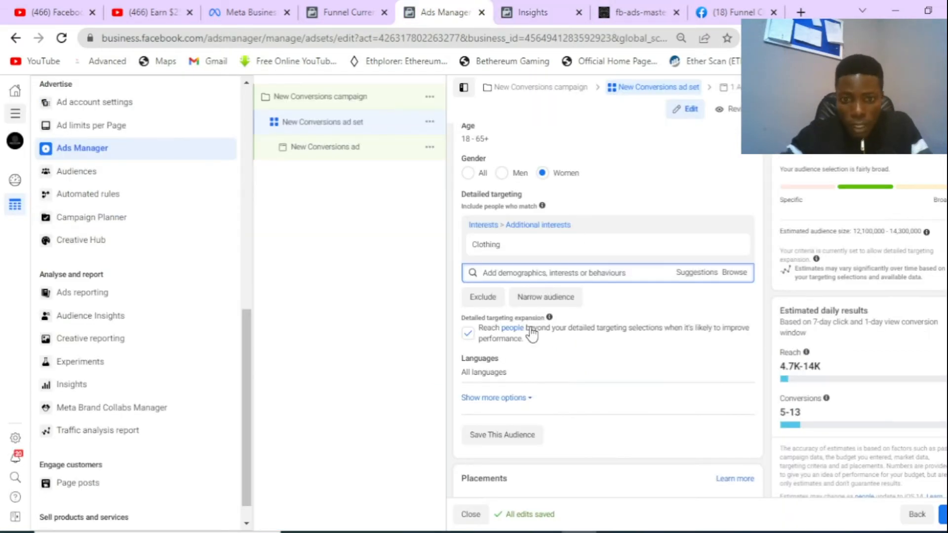
pyautogui.scroll(-2, 548, 311)
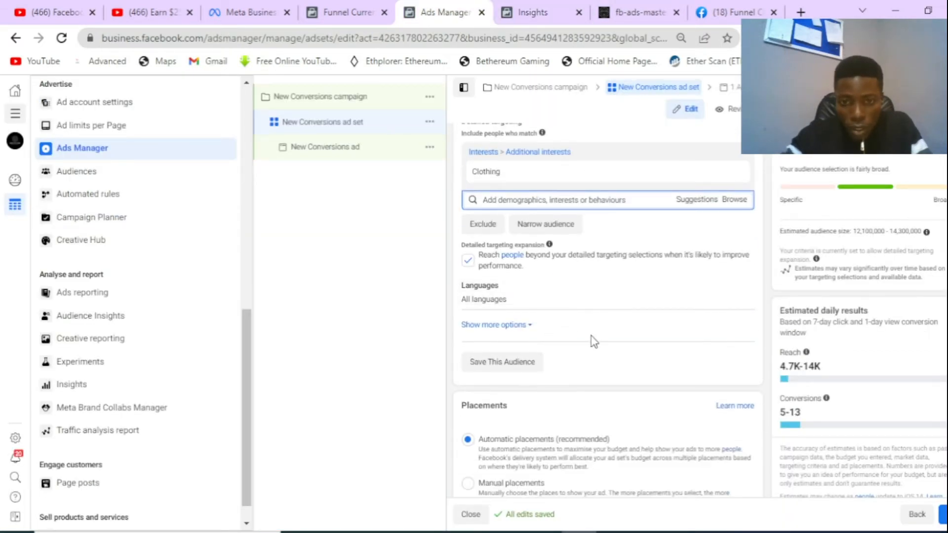
pyautogui.scroll(3, 543, 291)
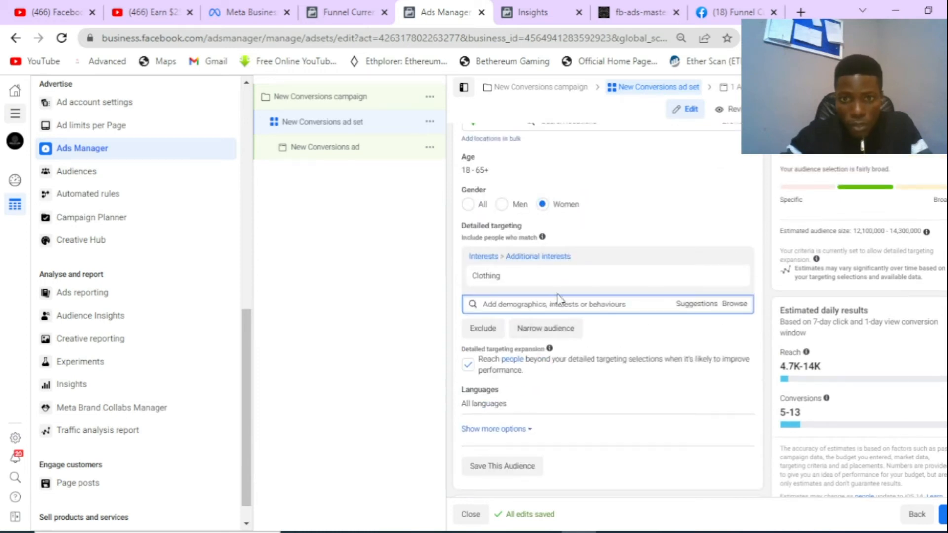
pyautogui.click(695, 305)
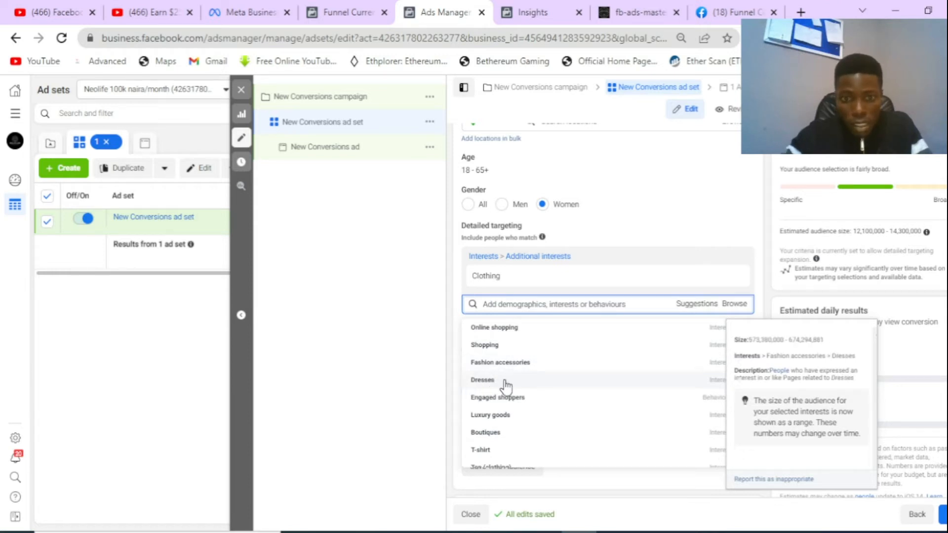
pyautogui.click(537, 6)
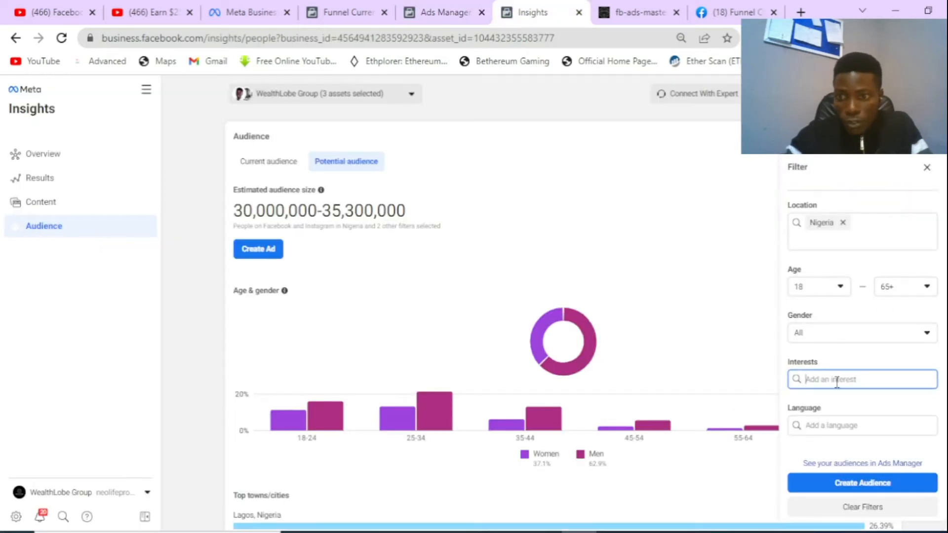
# - Add the Dresses interest to the Nigeria audience and review its age bars and top towns/cities
pyautogui.write('dresses')
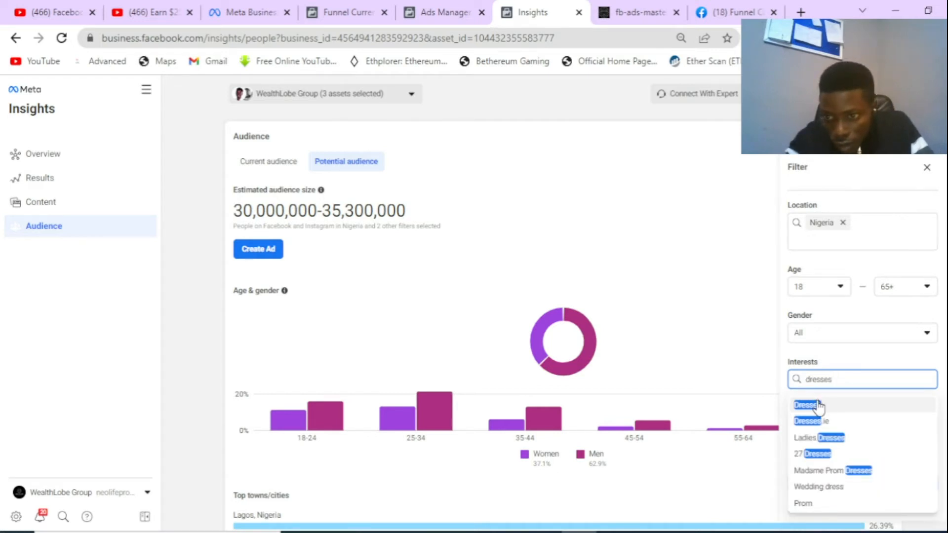
pyautogui.click(819, 401)
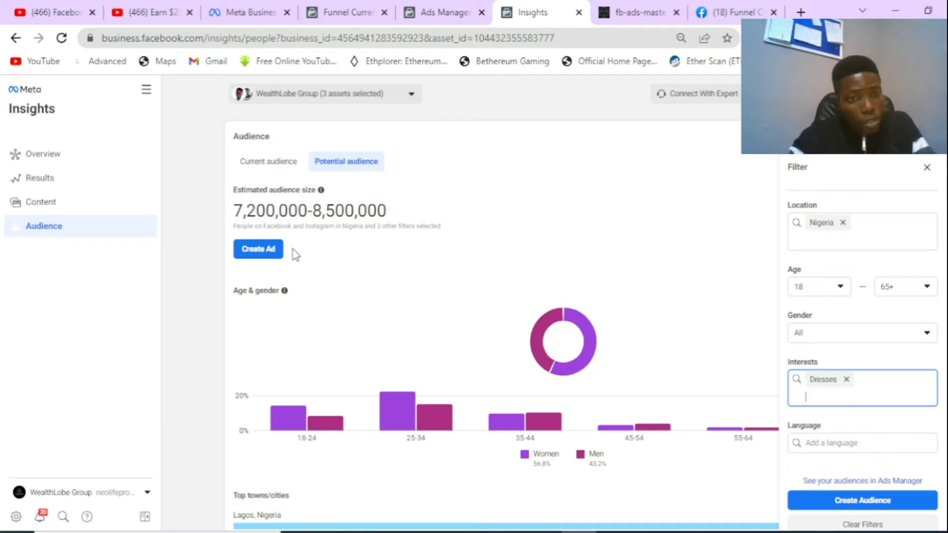
pyautogui.moveTo(398, 418)
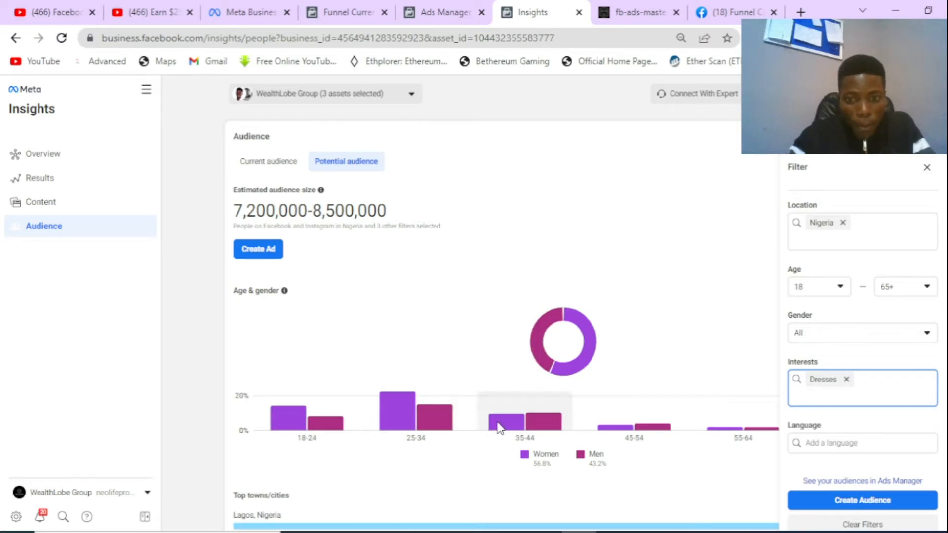
pyautogui.moveTo(296, 411)
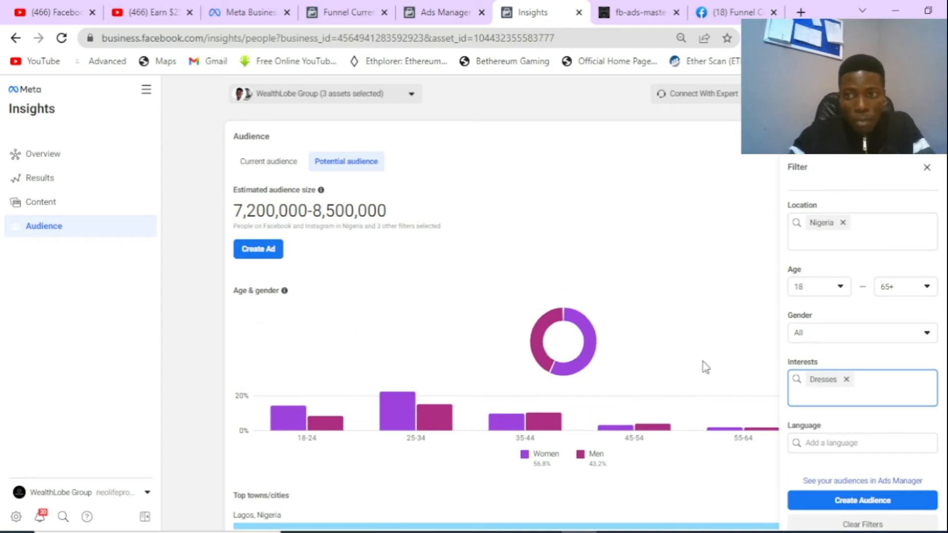
pyautogui.scroll(-3, 512, 368)
pyautogui.scroll(-1, 512, 367)
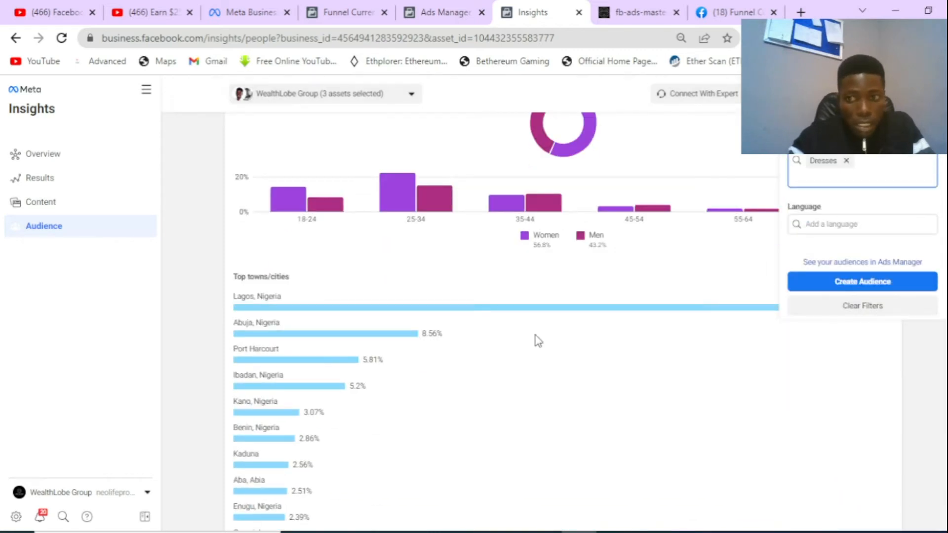
pyautogui.scroll(4, 583, 343)
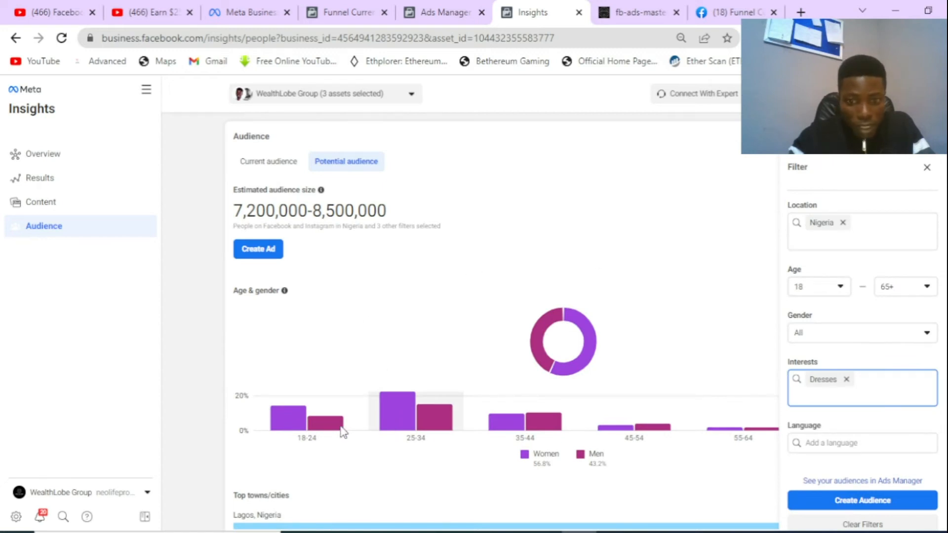
pyautogui.moveTo(566, 420)
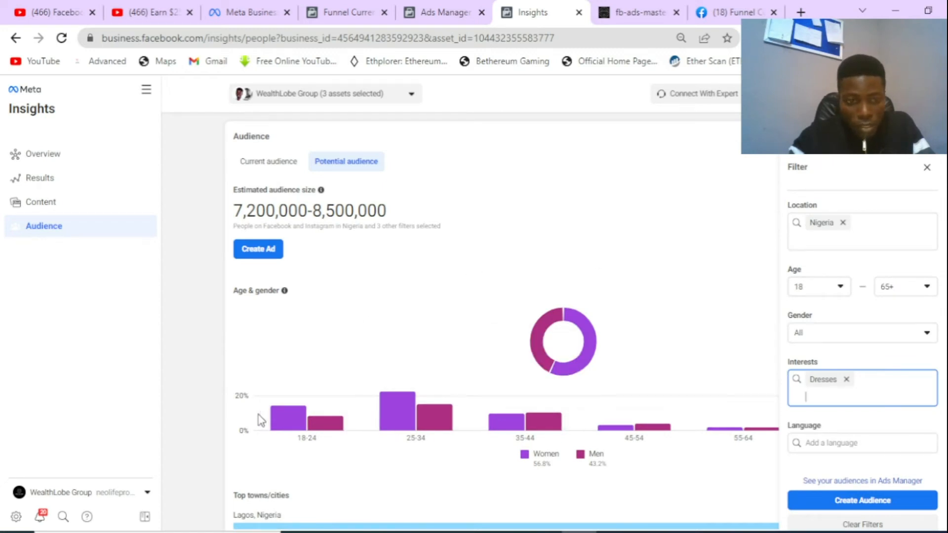
pyautogui.moveTo(295, 428)
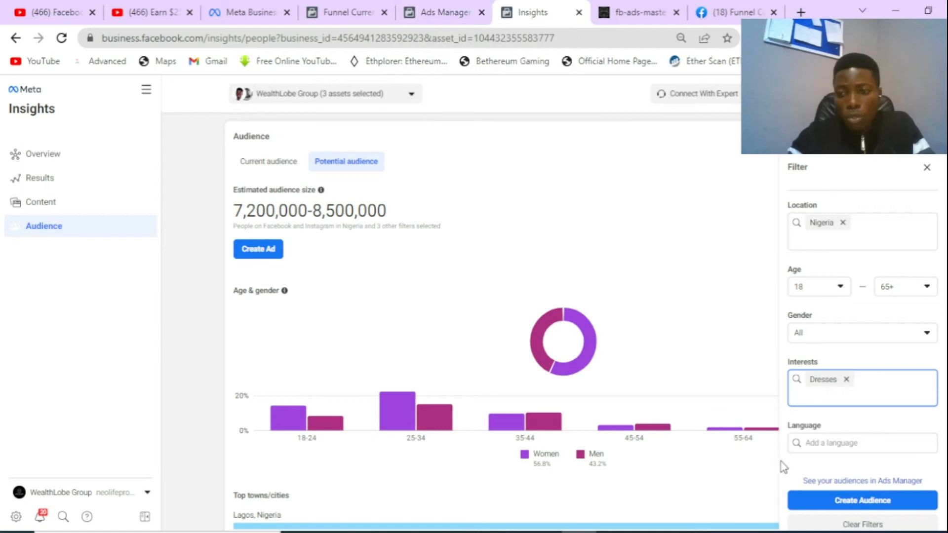
# - Replace the Dresses interest with Women's clothing in the Insights audience filter
pyautogui.click(846, 379)
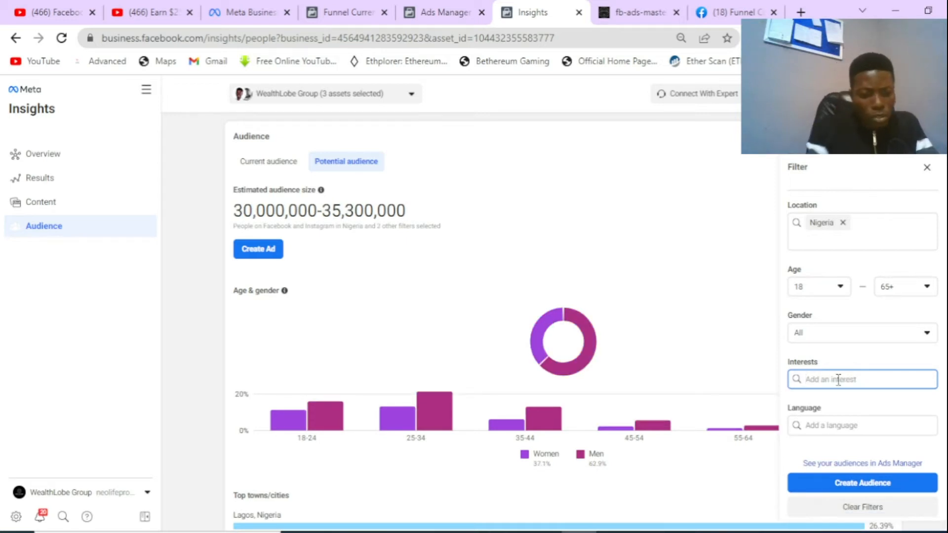
pyautogui.write('dress')
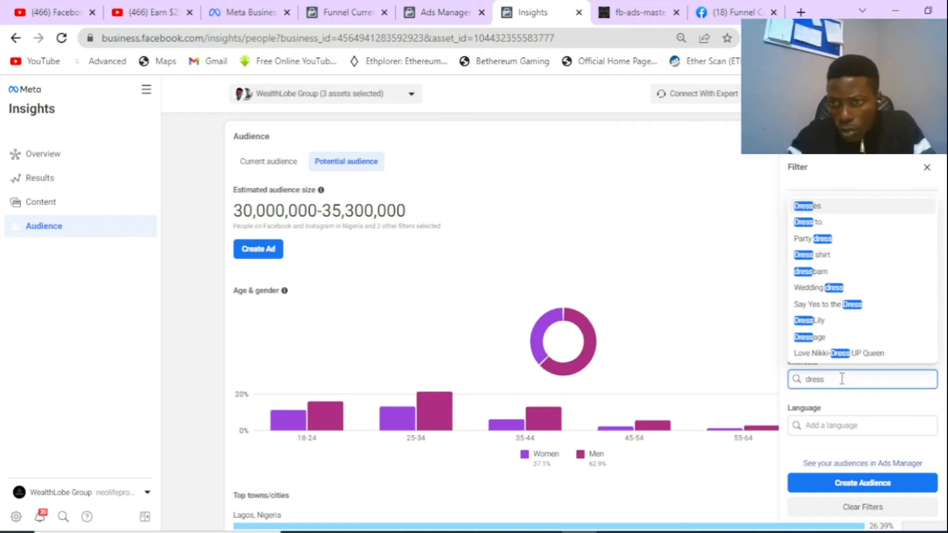
pyautogui.press('BackSpace')
pyautogui.press('BackSpace')
pyautogui.press('BackSpace')
pyautogui.press('BackSpace')
pyautogui.press('BackSpace')
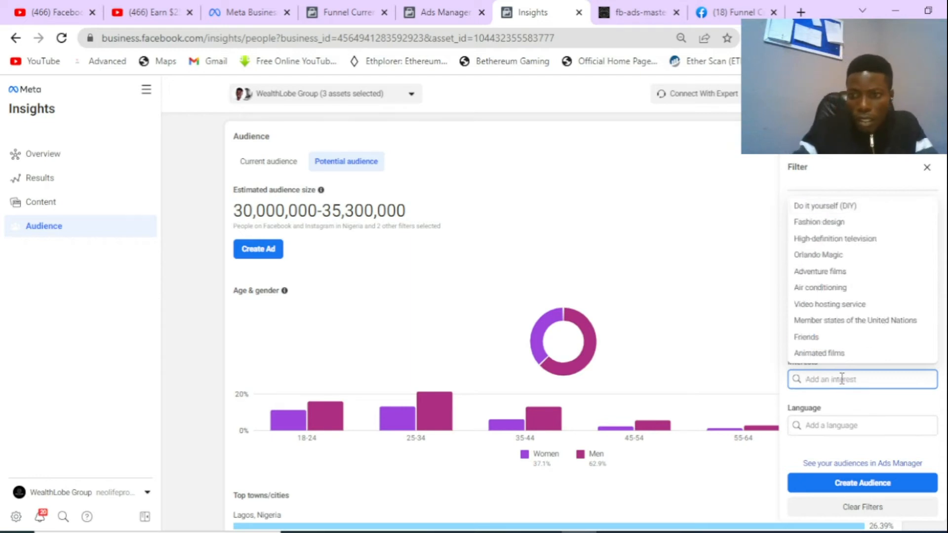
pyautogui.write('wdmen')
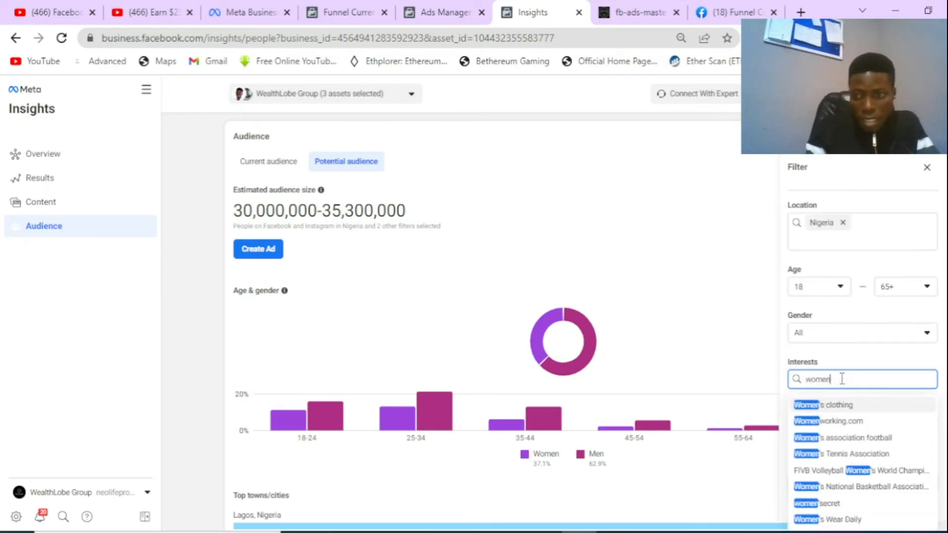
pyautogui.click(842, 409)
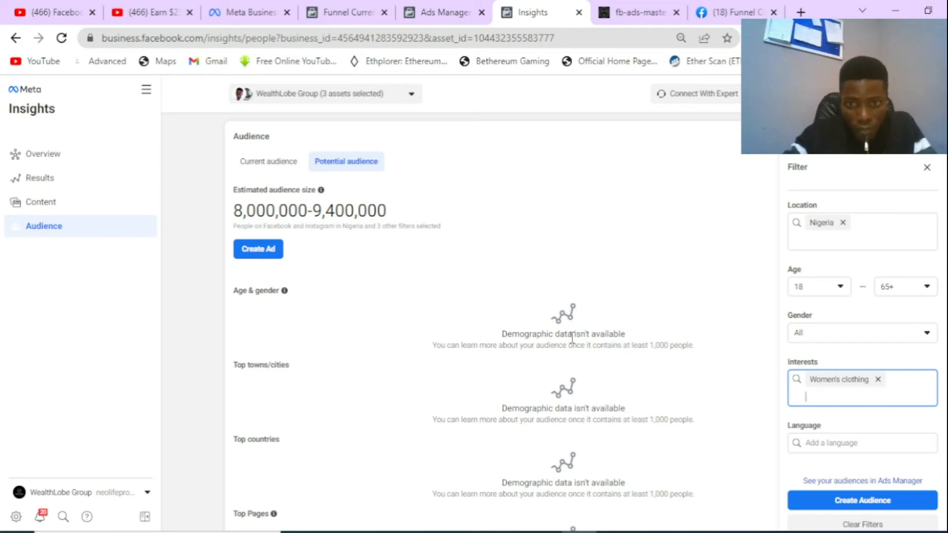
# - Check the Women's clothing audience, which has no demographic data, then remove that interest
pyautogui.scroll(-2, 422, 317)
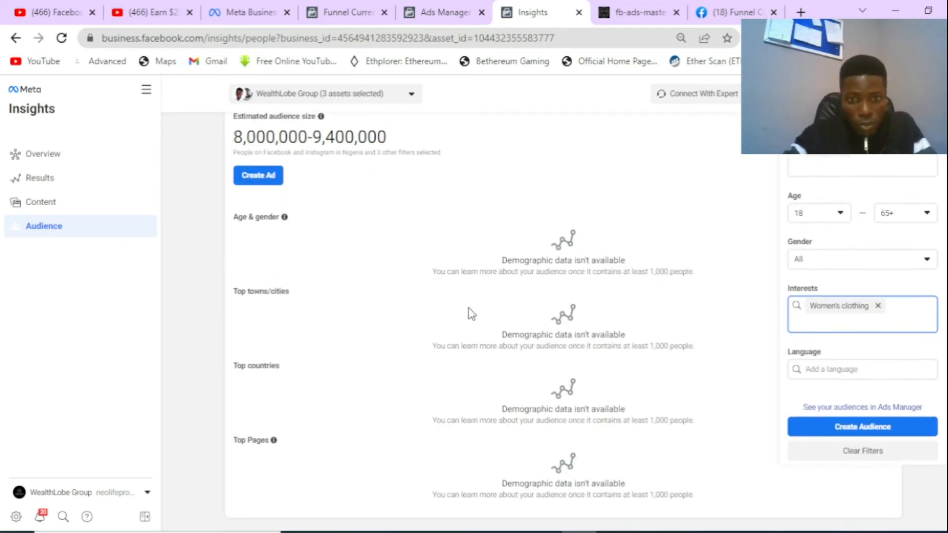
pyautogui.scroll(2, 316, 402)
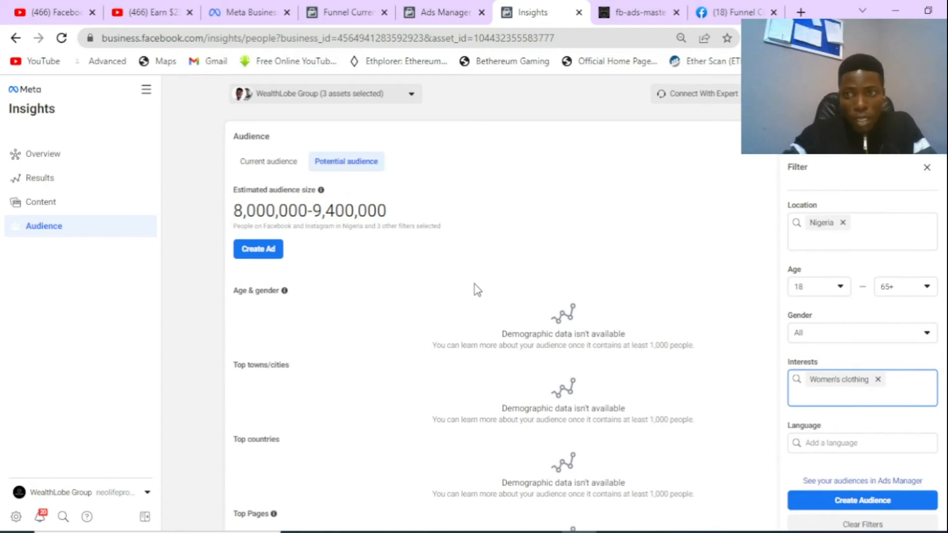
pyautogui.click(878, 379)
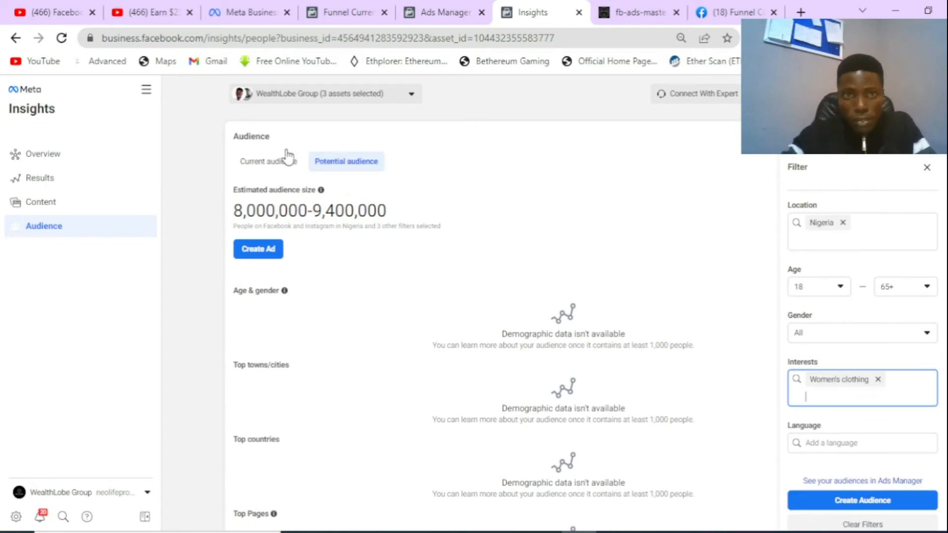
pyautogui.click(447, 12)
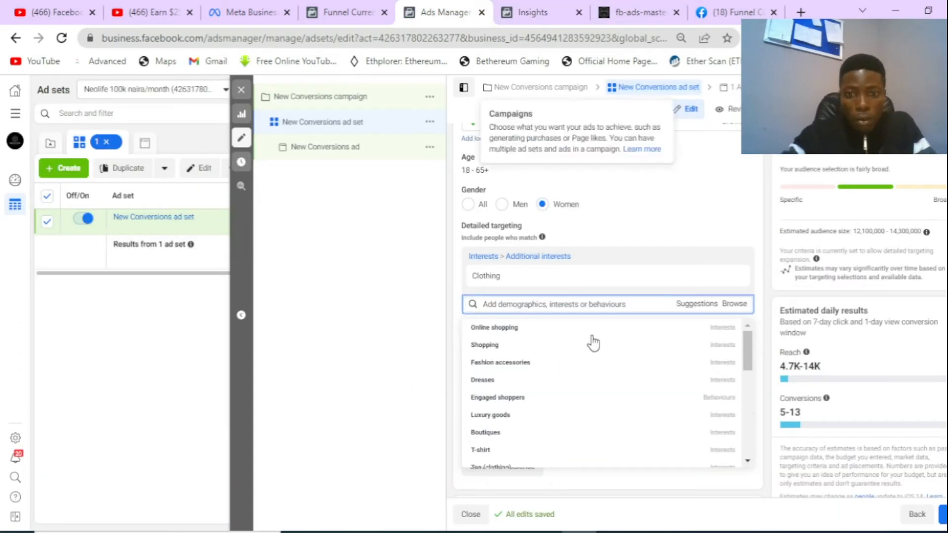
pyautogui.scroll(-2, 507, 404)
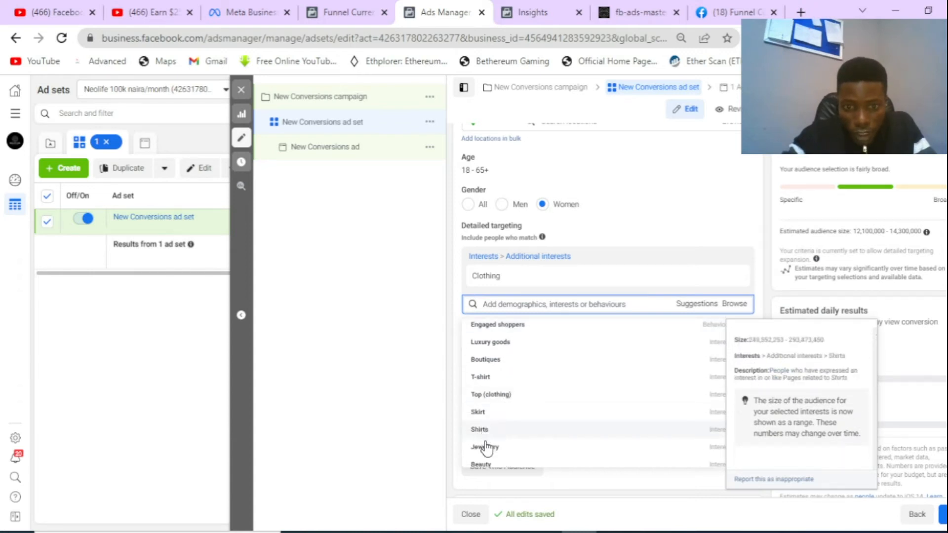
pyautogui.scroll(-2, 487, 452)
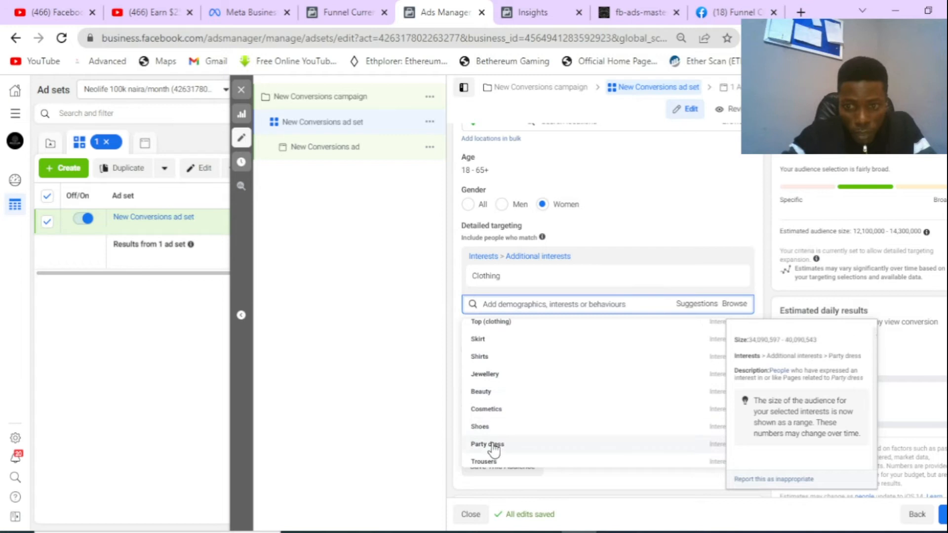
# - Filter Insights by Party dress and inspect the Age & gender bars: 2,100,000–2,400,000 people, 79.5% women
pyautogui.click(538, 12)
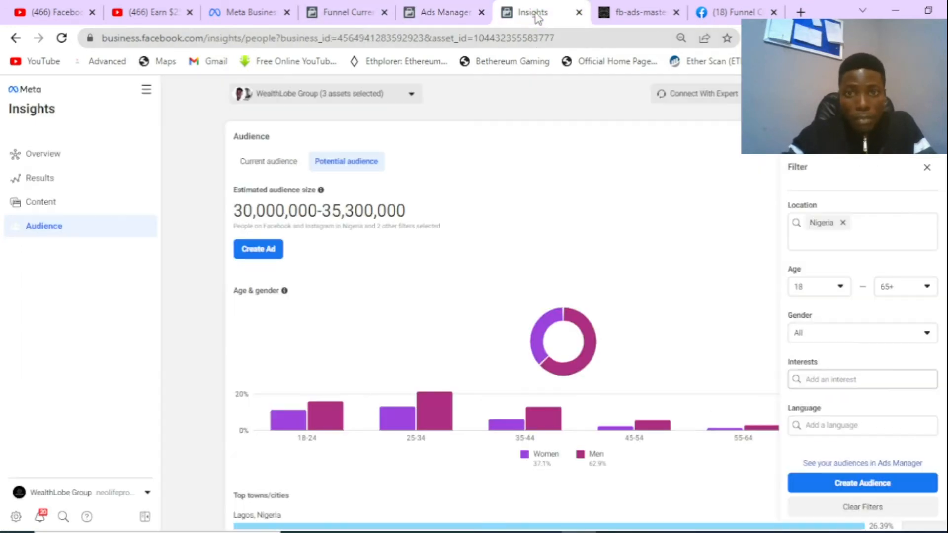
pyautogui.write('p')
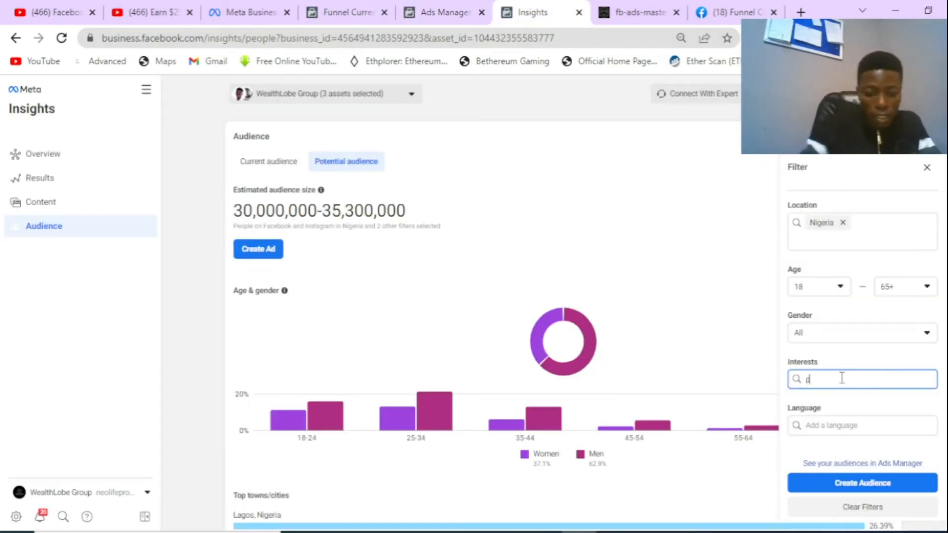
pyautogui.write('art')
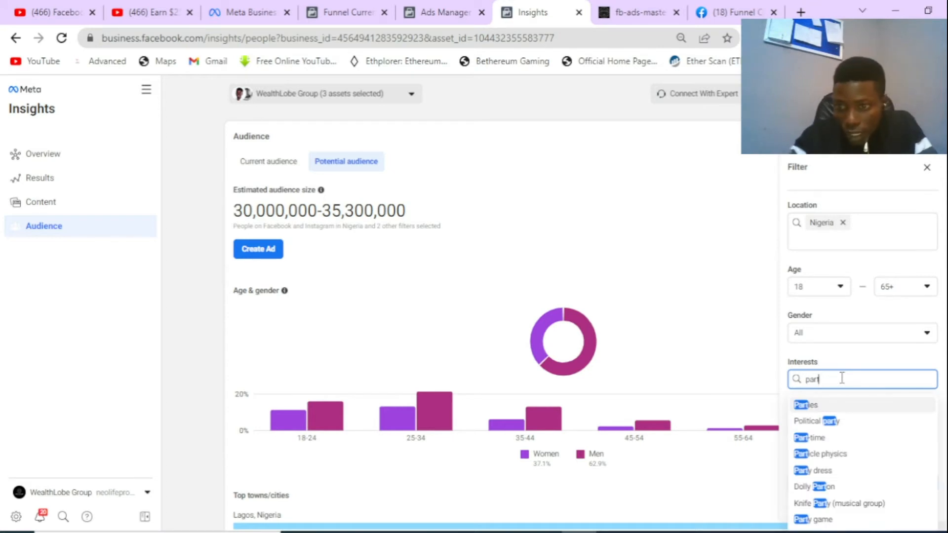
pyautogui.write('y dre')
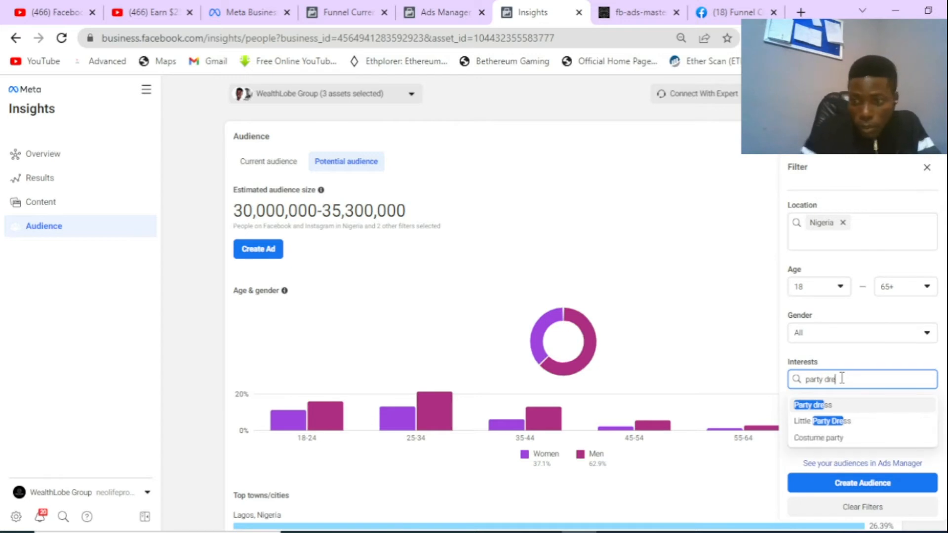
pyautogui.click(823, 403)
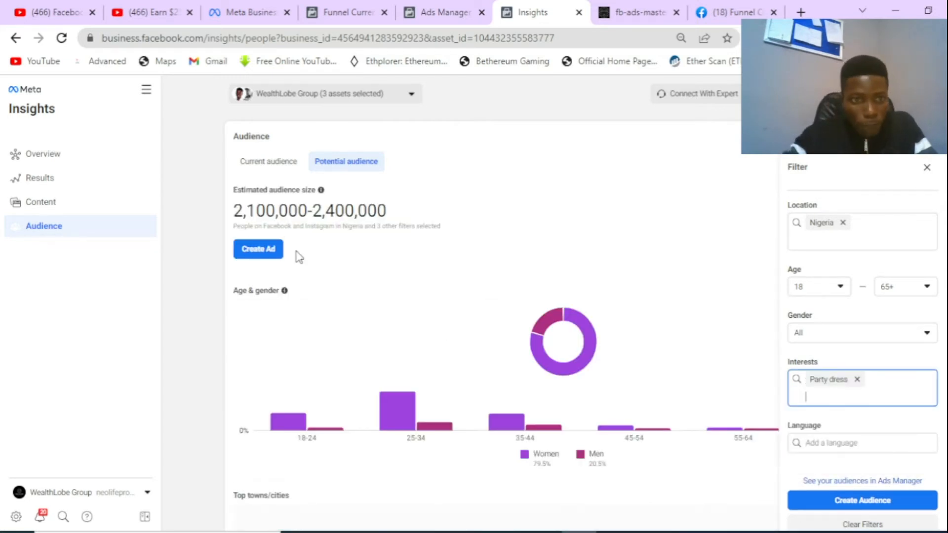
pyautogui.scroll(-3, 393, 290)
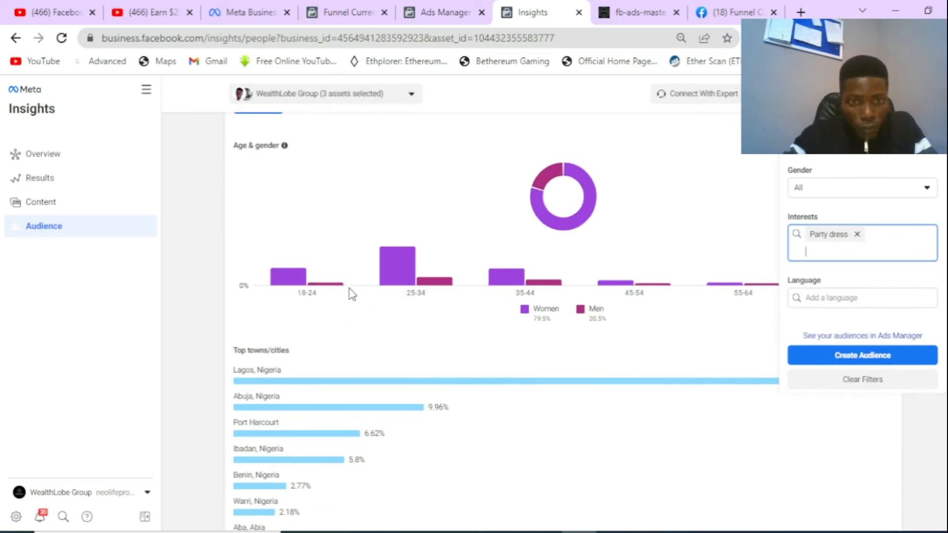
pyautogui.moveTo(386, 263)
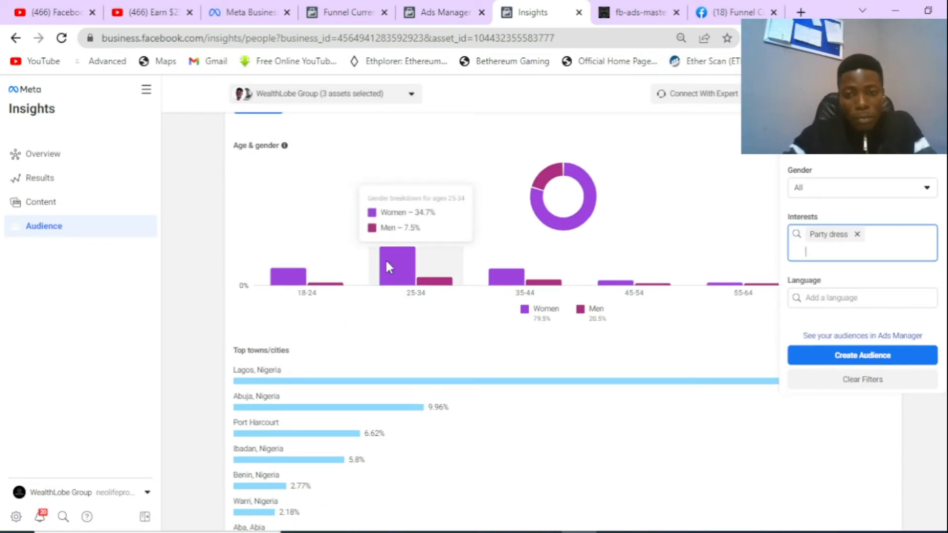
pyautogui.moveTo(623, 283)
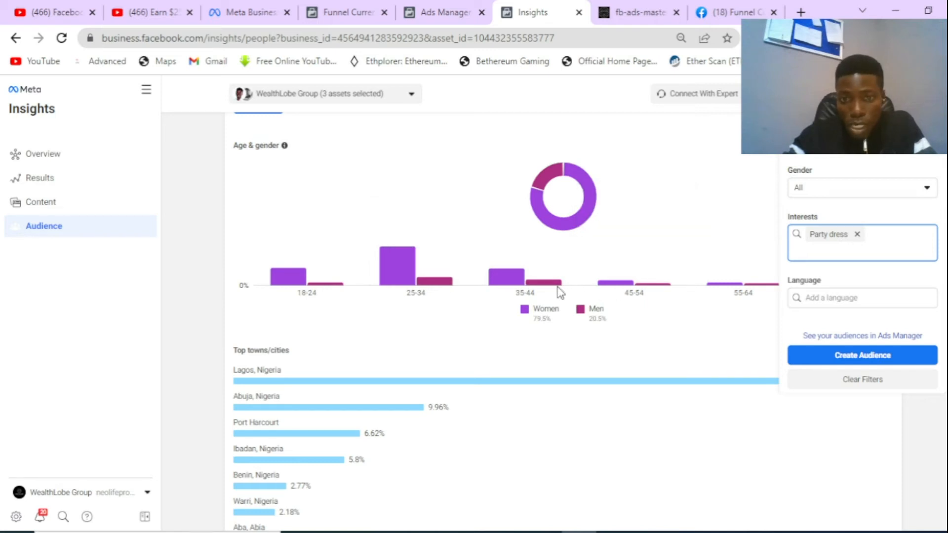
pyautogui.scroll(2, 599, 322)
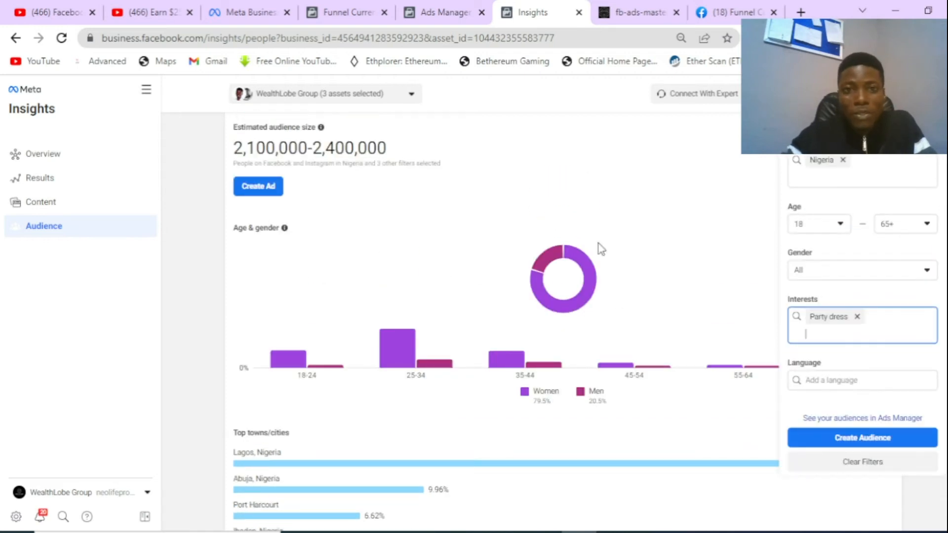
pyautogui.scroll(1, 597, 250)
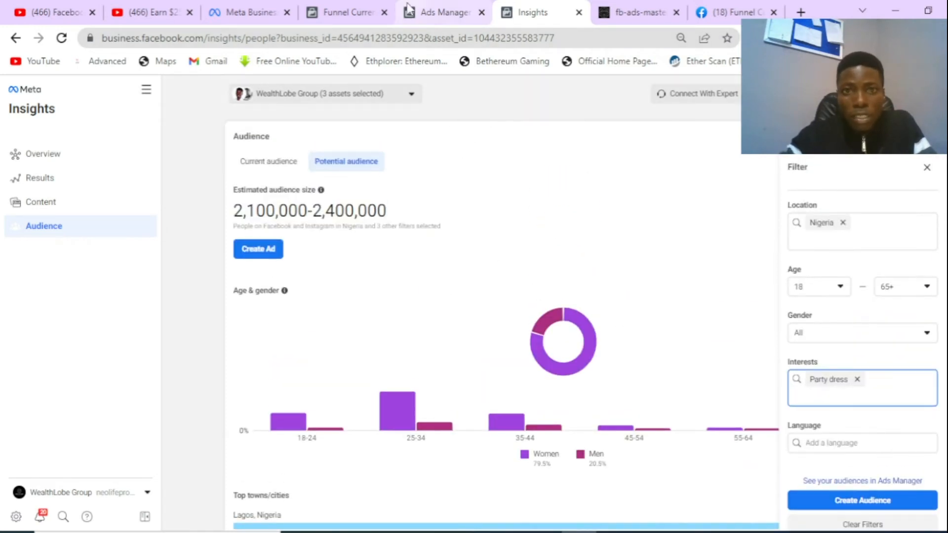
# - Back in the ad set, add Fashion accessories and Dresses to detailed targeting
pyautogui.click(442, 3)
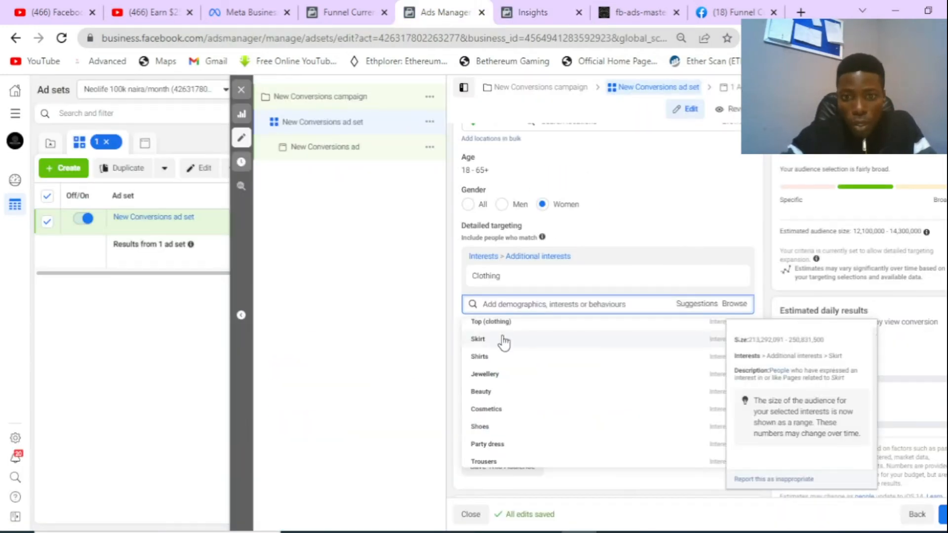
pyautogui.scroll(-2, 533, 363)
pyautogui.scroll(4, 482, 364)
pyautogui.scroll(2, 499, 375)
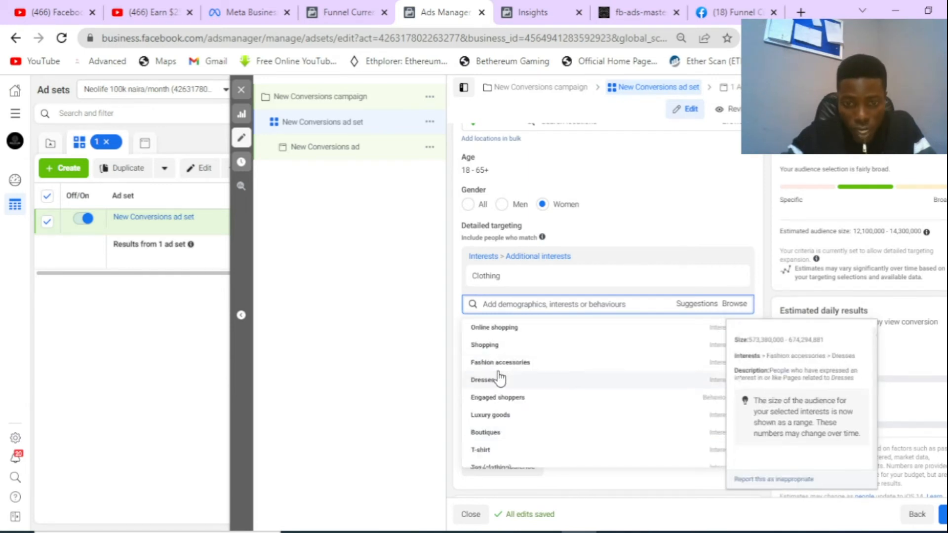
pyautogui.scroll(5, 502, 376)
pyautogui.scroll(-4, 608, 395)
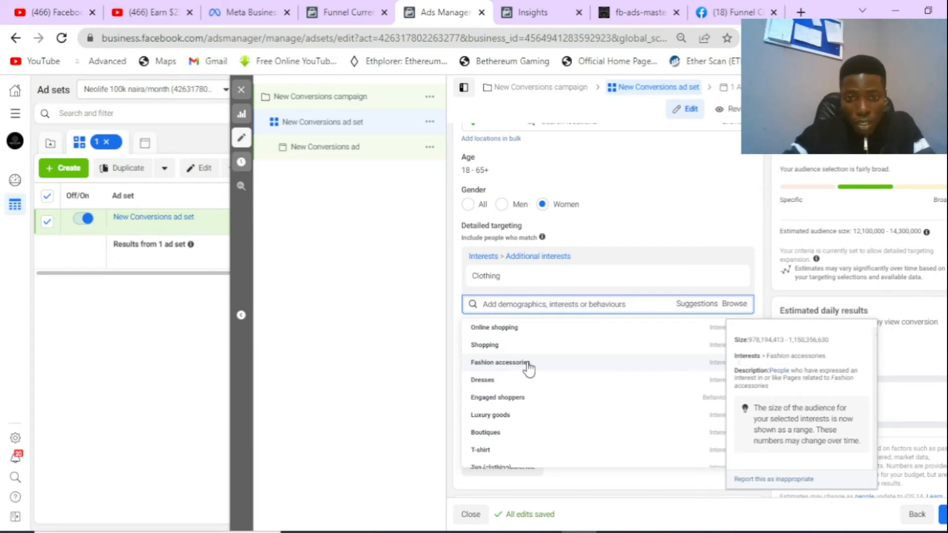
pyautogui.click(500, 363)
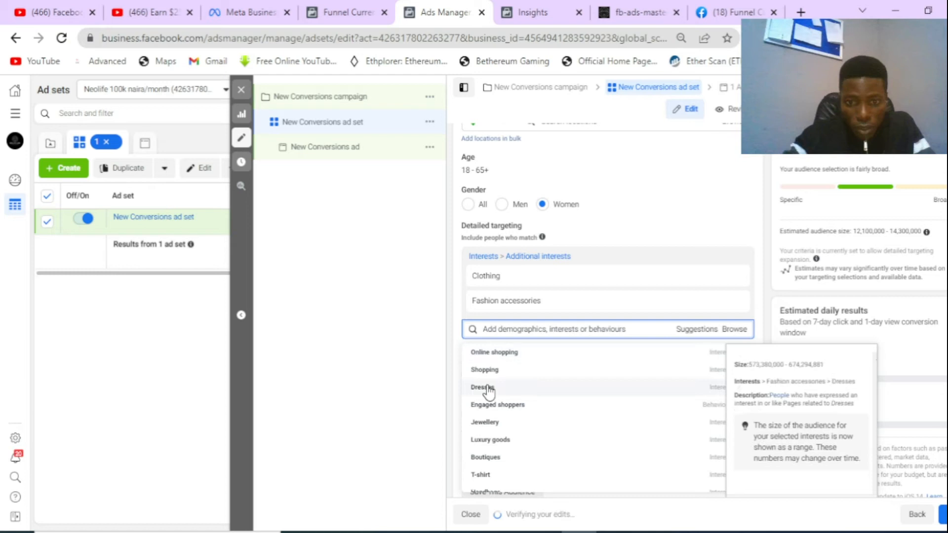
pyautogui.click(489, 388)
# - Add Shoes, Necklace, Footwear and Ring (jewellery) as targeted interests
pyautogui.scroll(-4, 494, 419)
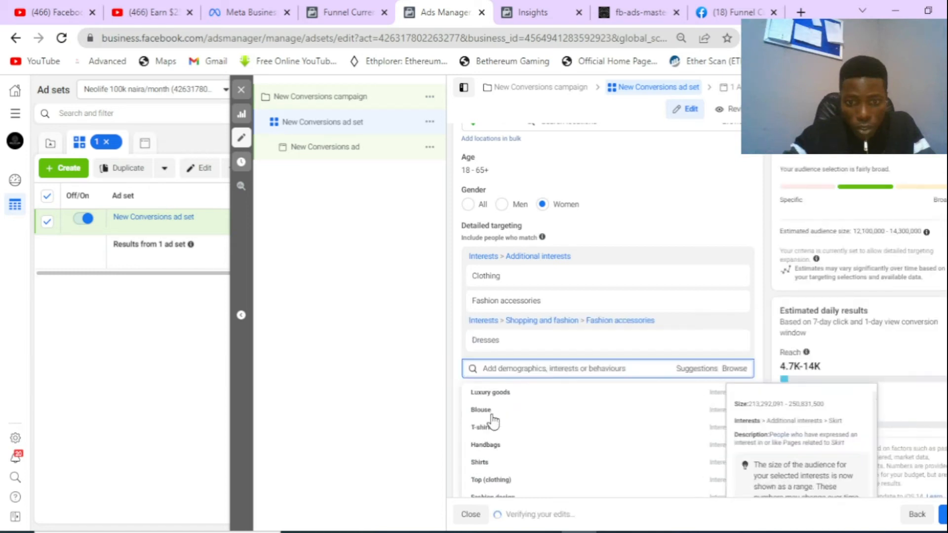
pyautogui.scroll(-5, 499, 460)
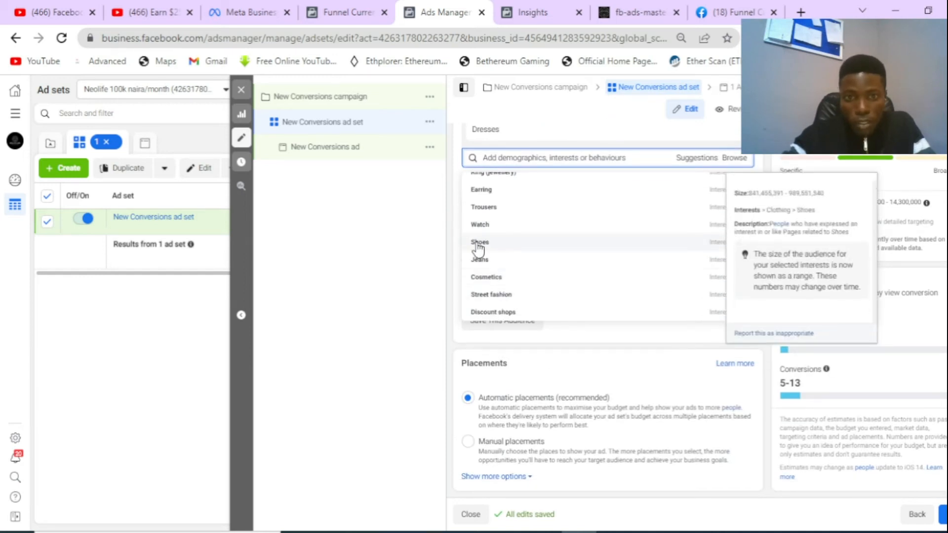
pyautogui.click(478, 244)
pyautogui.scroll(-3, 516, 420)
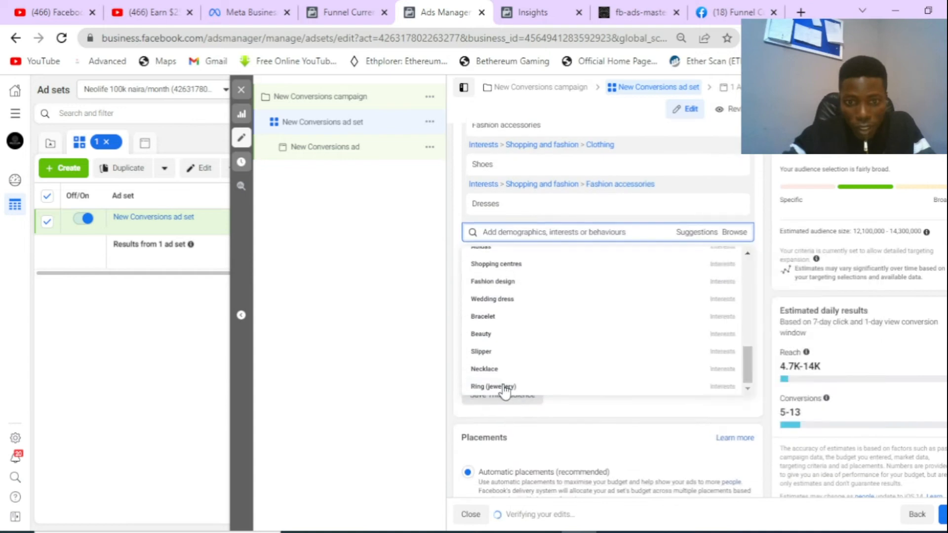
pyautogui.scroll(-5, 494, 343)
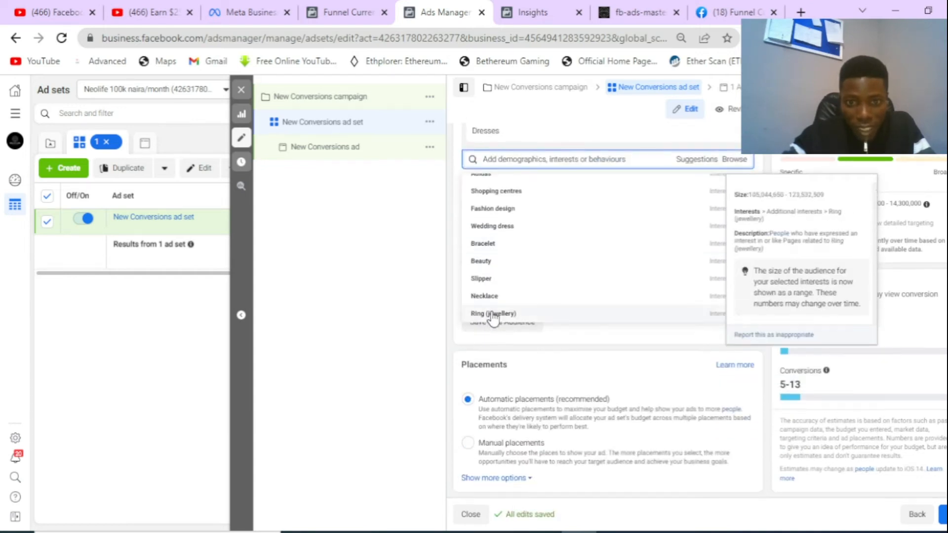
pyautogui.click(517, 294)
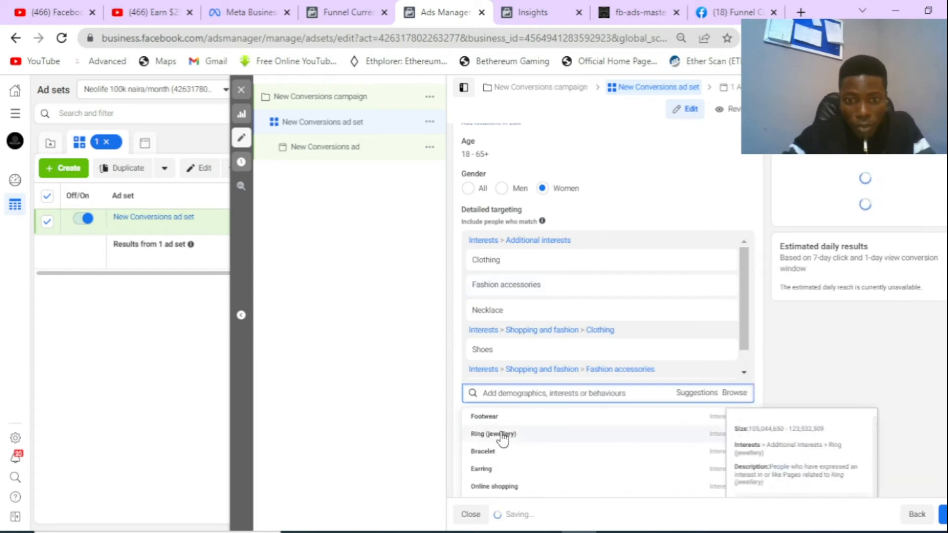
pyautogui.click(498, 418)
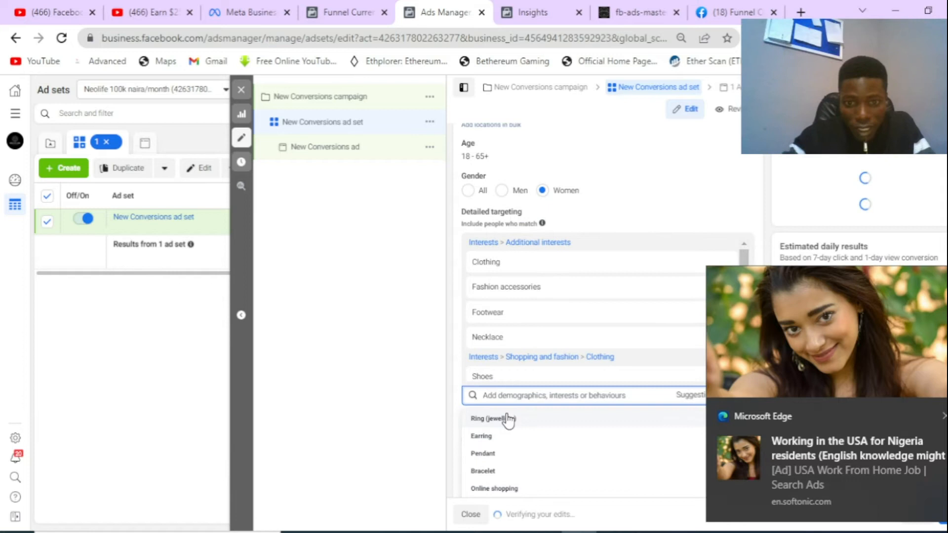
pyautogui.click(504, 417)
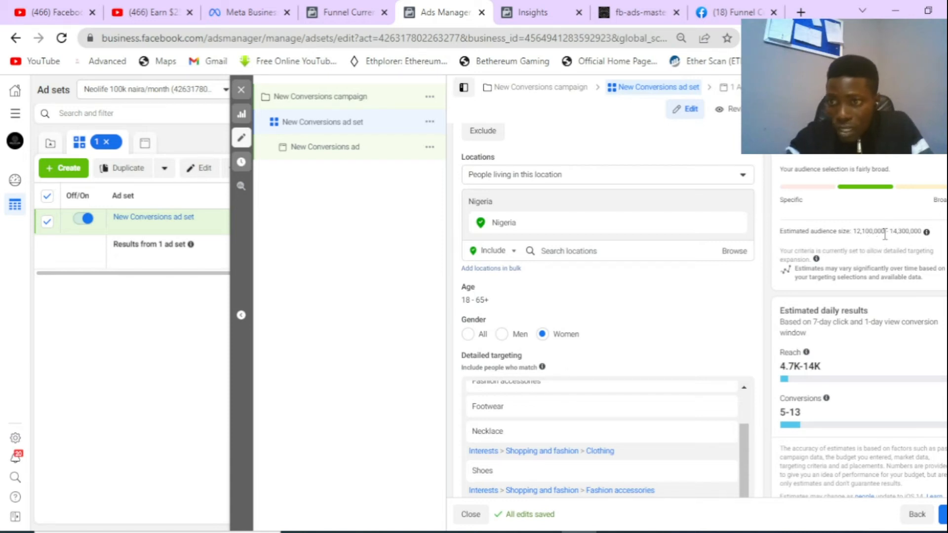
# - Show the Nigeria location map and start a location search, then return to Insights
pyautogui.scroll(-2, 530, 346)
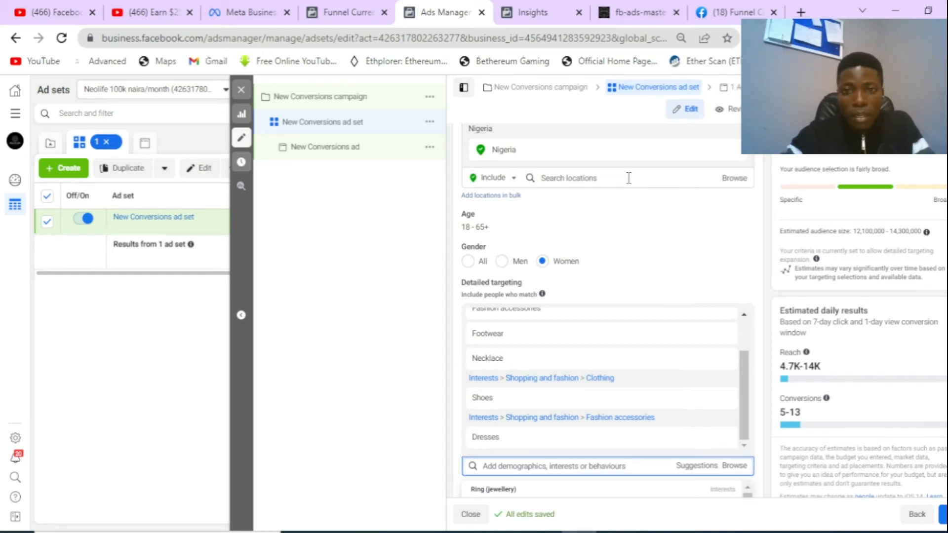
pyautogui.scroll(-1, 628, 178)
pyautogui.scroll(-1, 642, 172)
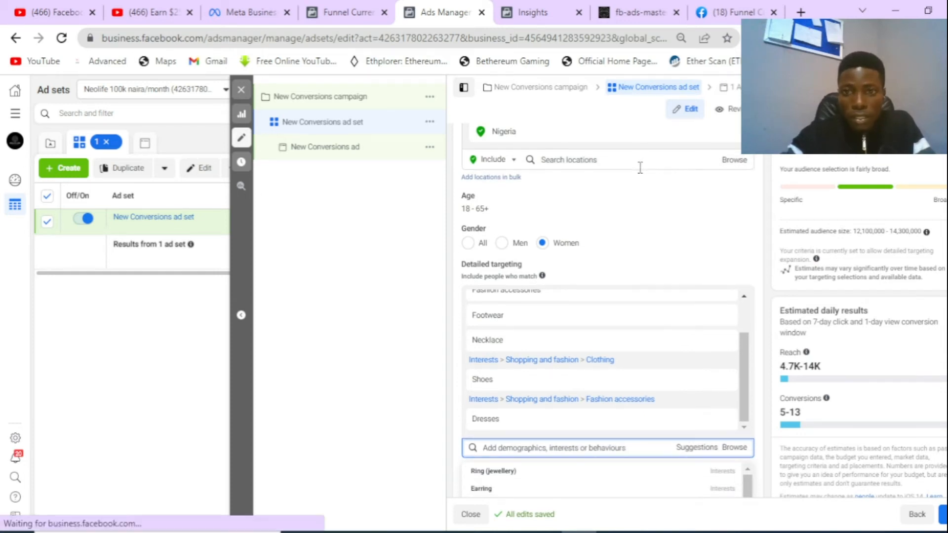
pyautogui.click(608, 164)
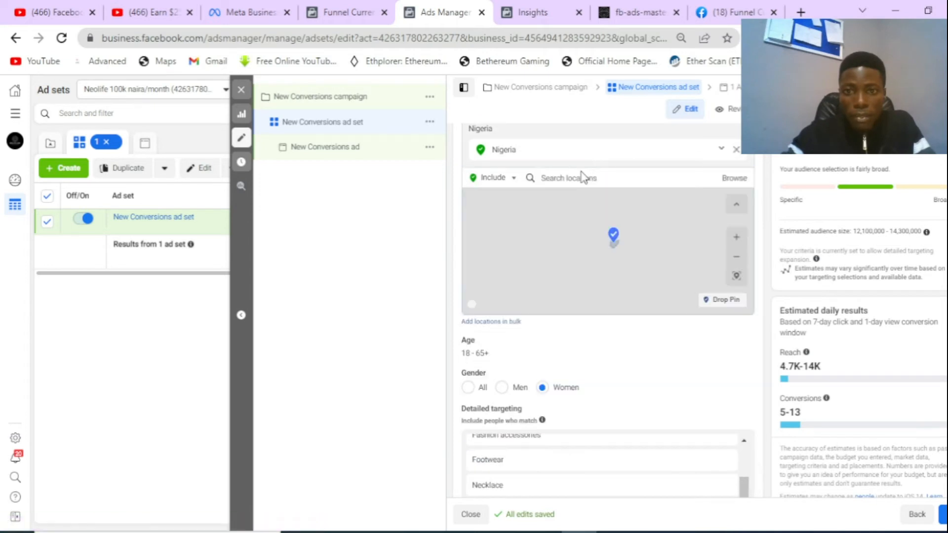
pyautogui.click(554, 177)
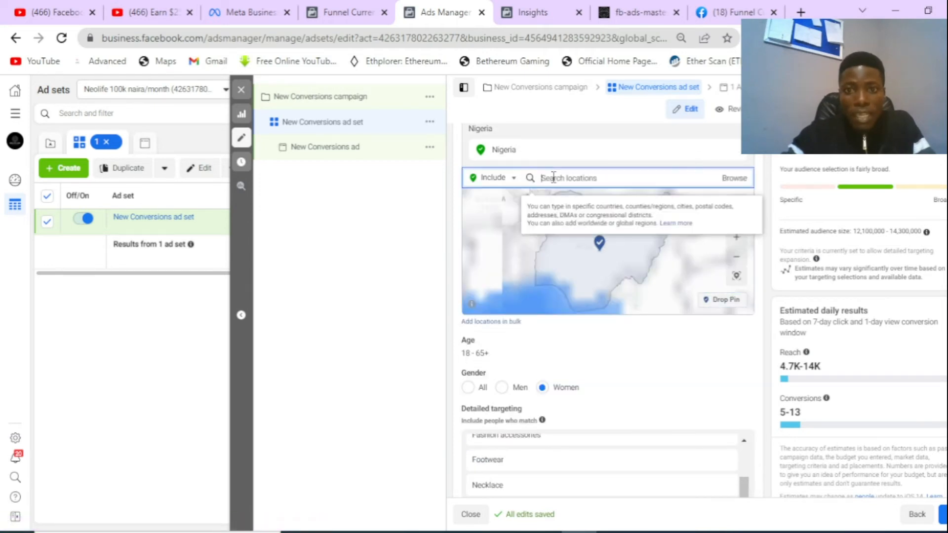
pyautogui.click(546, 19)
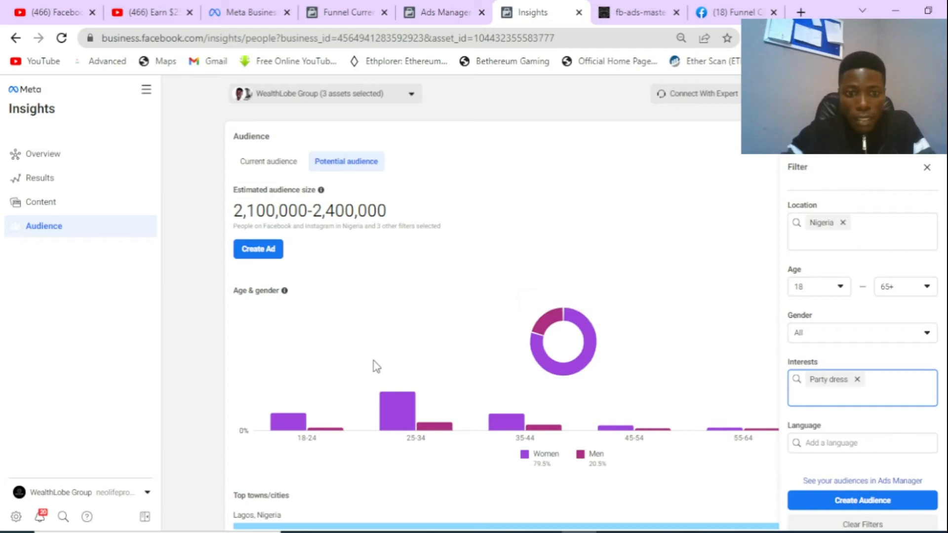
# - Check top cities in Insights (Abuja 9.96%, Port Harcourt 6.62%), then go back to Ads Manager
pyautogui.scroll(-7, 425, 345)
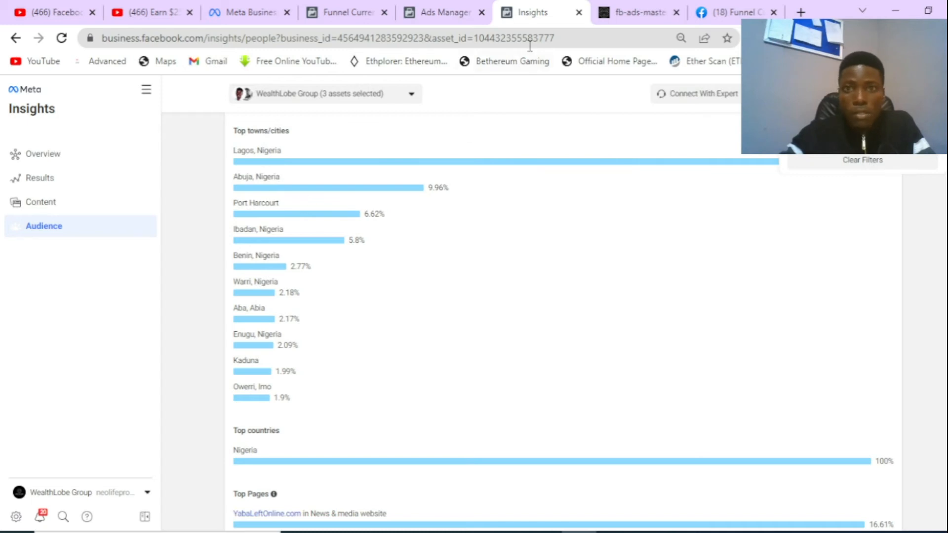
pyautogui.click(428, 12)
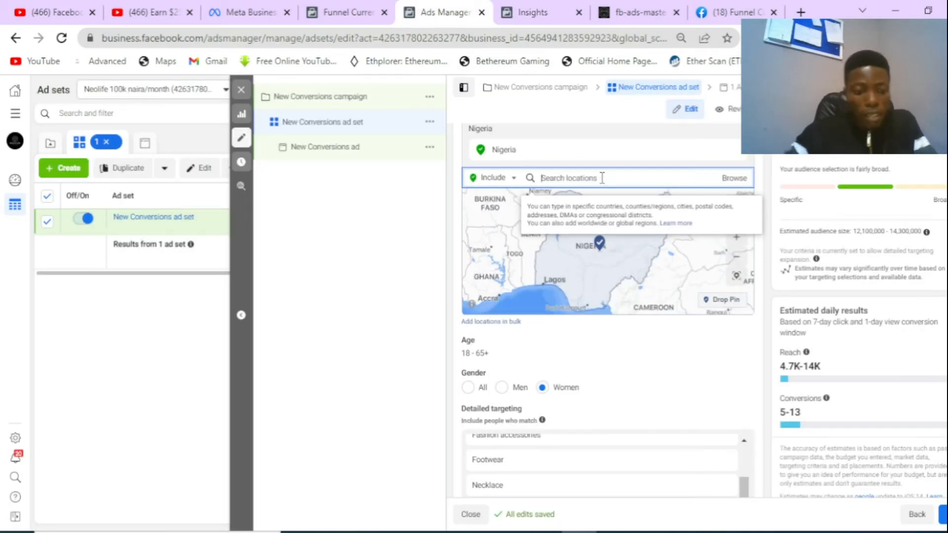
# - Replace Nigeria with Abuja, Federal Capital Territory and Lagos, Lagos State as target locations
pyautogui.write('abuja')
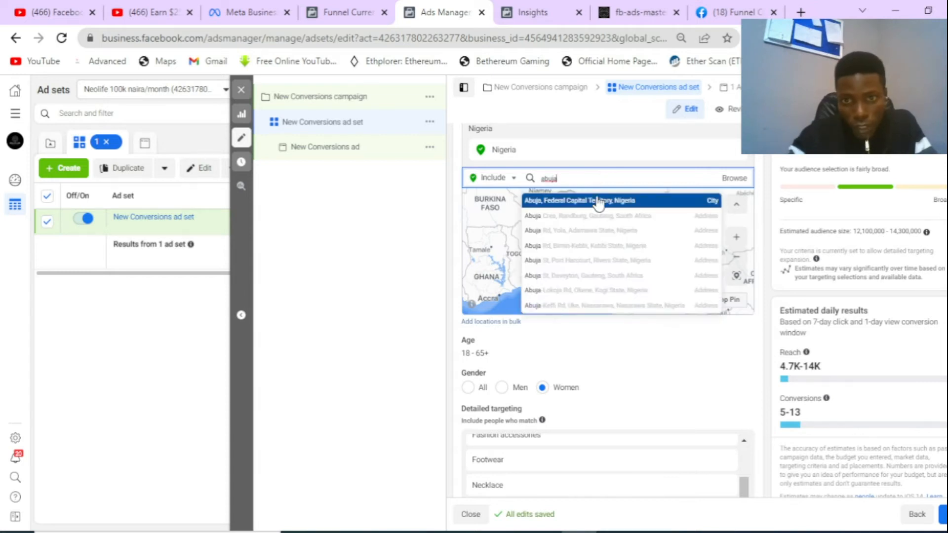
pyautogui.click(599, 202)
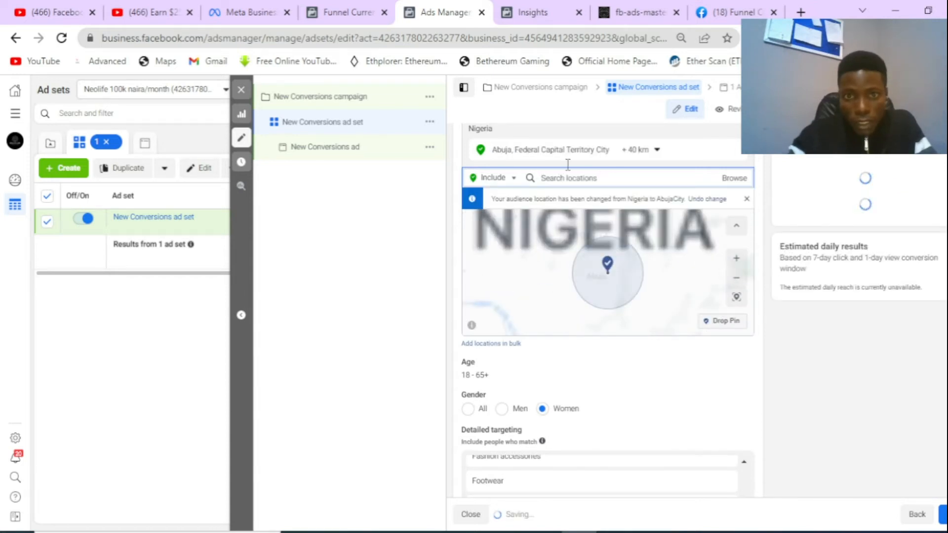
pyautogui.scroll(3, 551, 251)
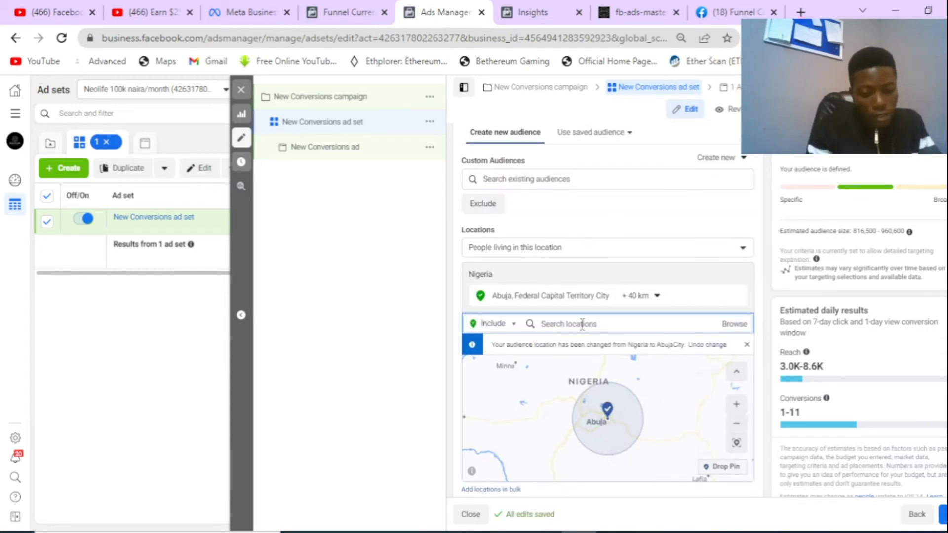
pyautogui.write('lagos')
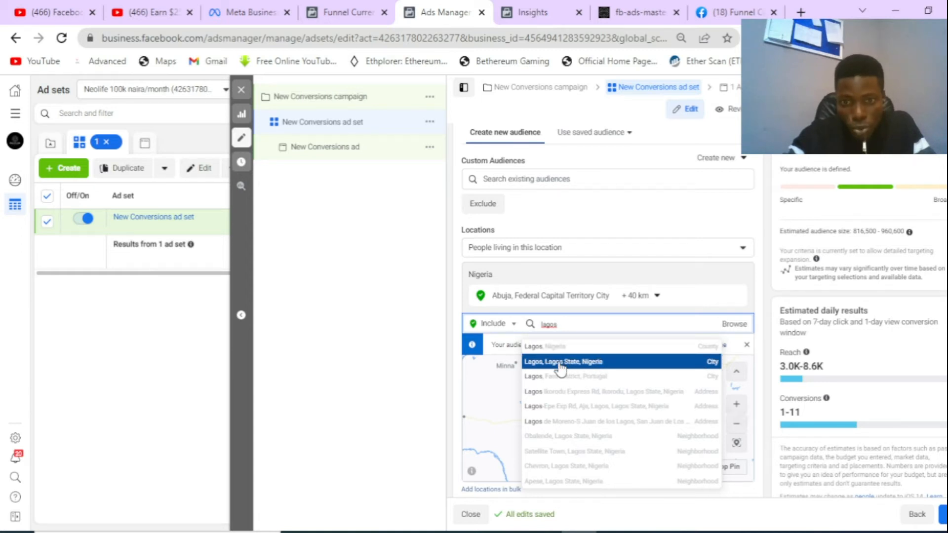
pyautogui.click(604, 363)
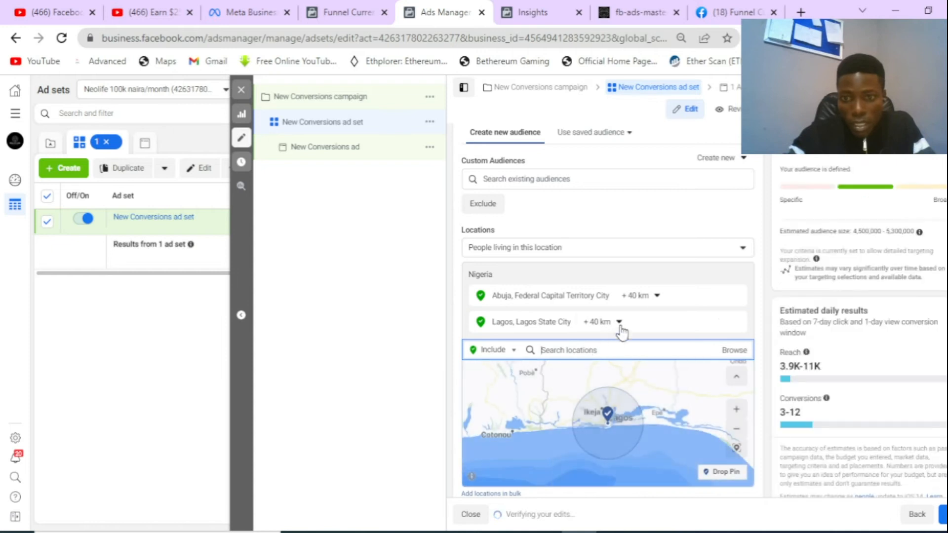
pyautogui.click(658, 296)
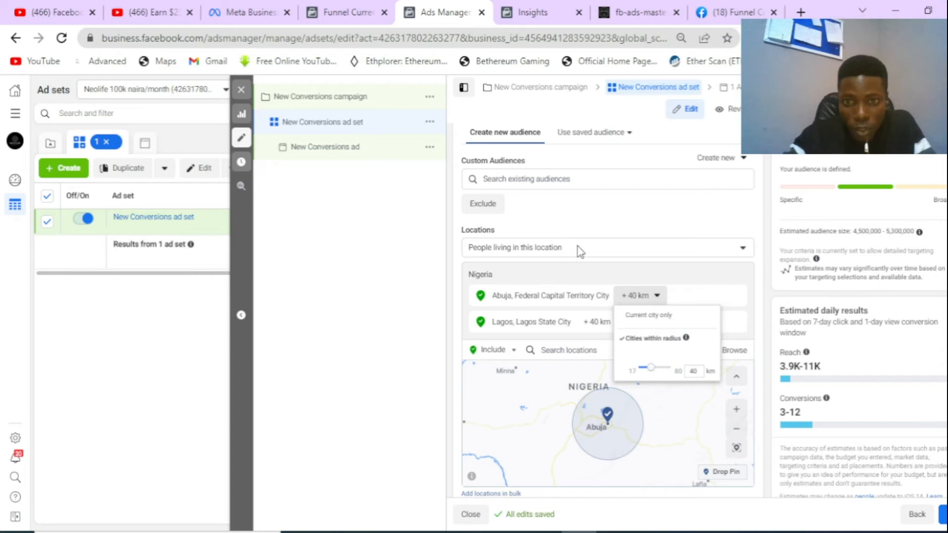
# - Set Abuja's targeting radius to 35 km
pyautogui.moveTo(650, 375)
pyautogui.mouseDown()
pyautogui.moveTo(667, 370)
pyautogui.moveTo(657, 374)
pyautogui.mouseUp()
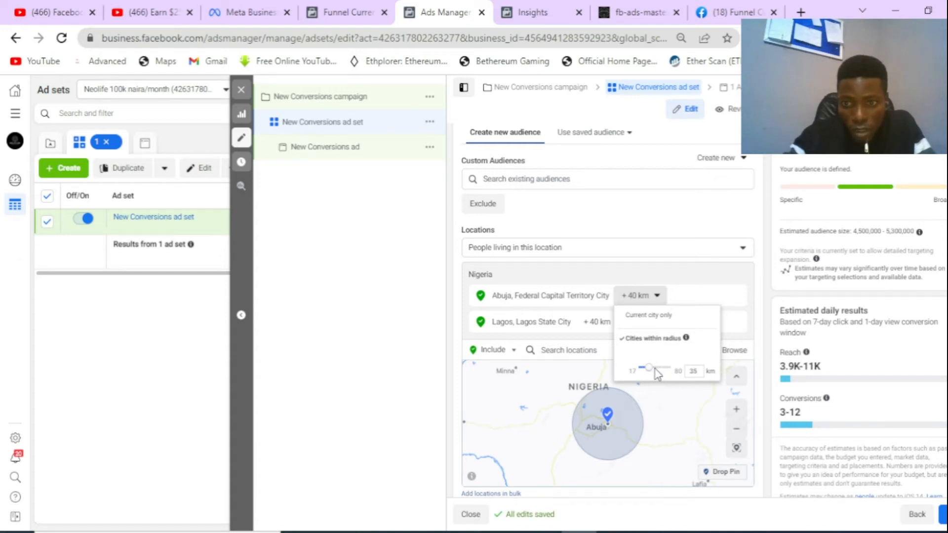
pyautogui.click(688, 386)
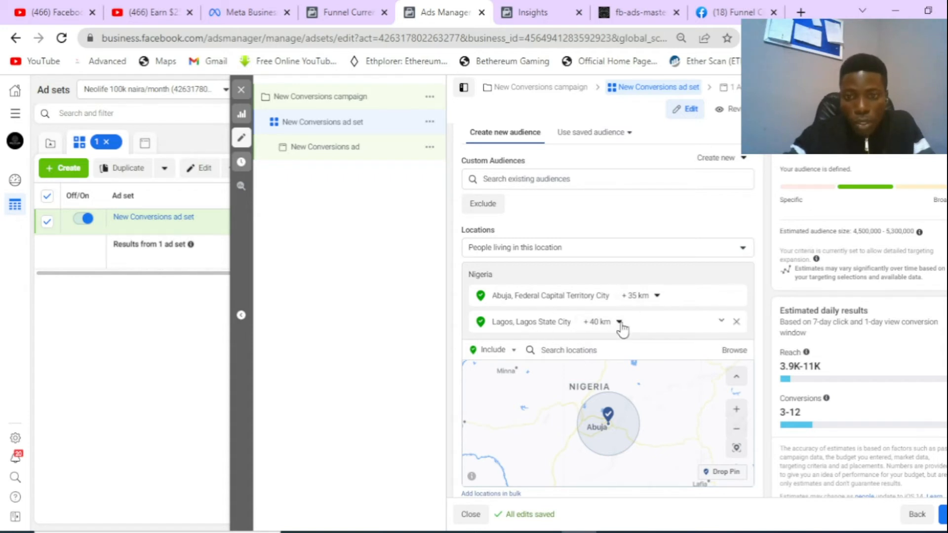
# - Add Port Harcourt and Ibadan, Oyo State as target cities
pyautogui.click(582, 350)
pyautogui.write('portha')
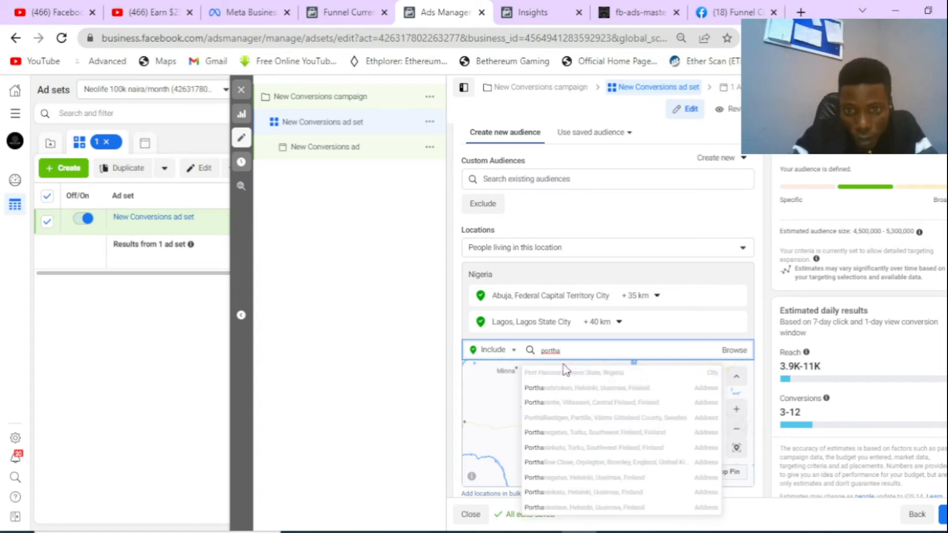
pyautogui.click(609, 380)
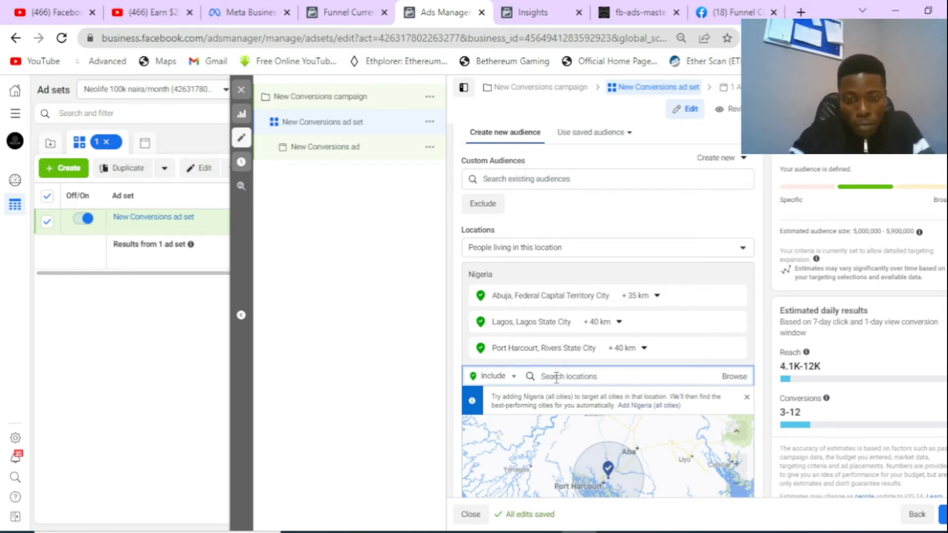
pyautogui.write('ibad')
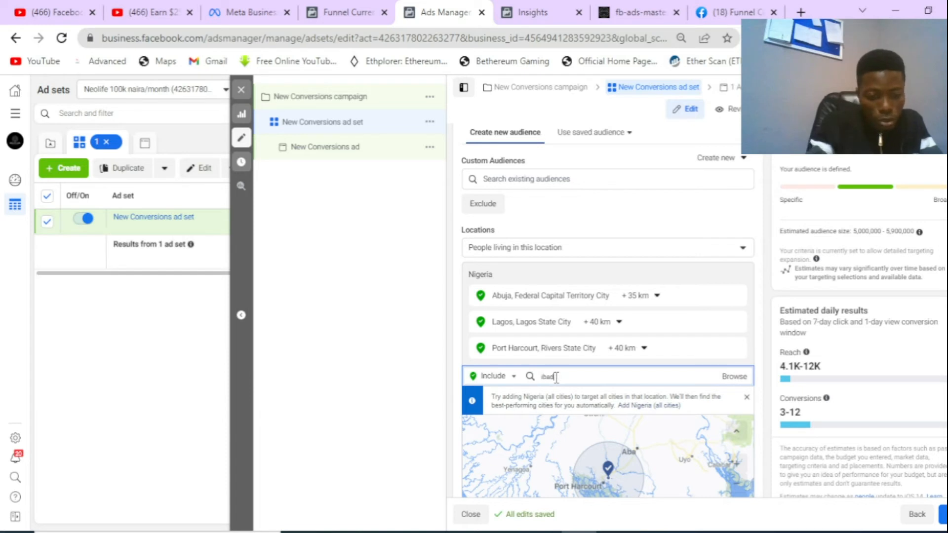
pyautogui.write('an')
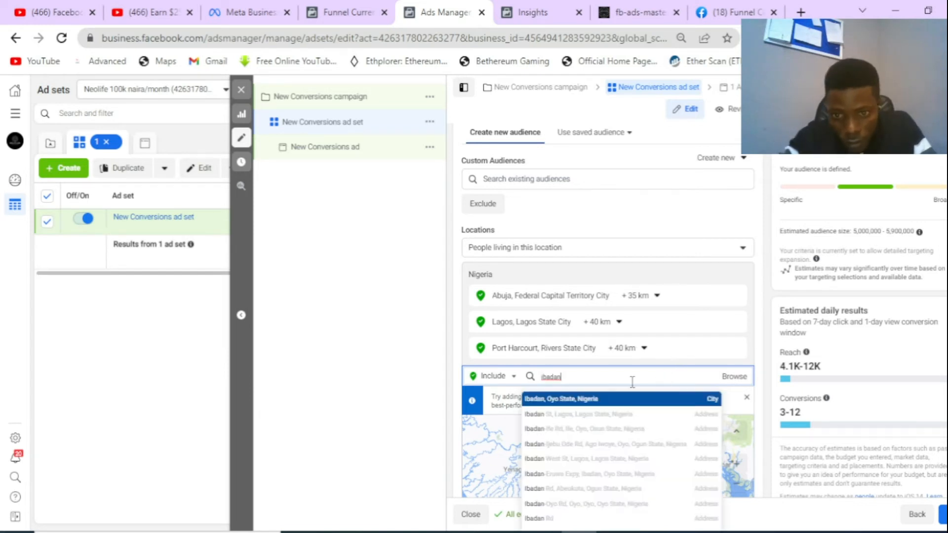
pyautogui.click(606, 400)
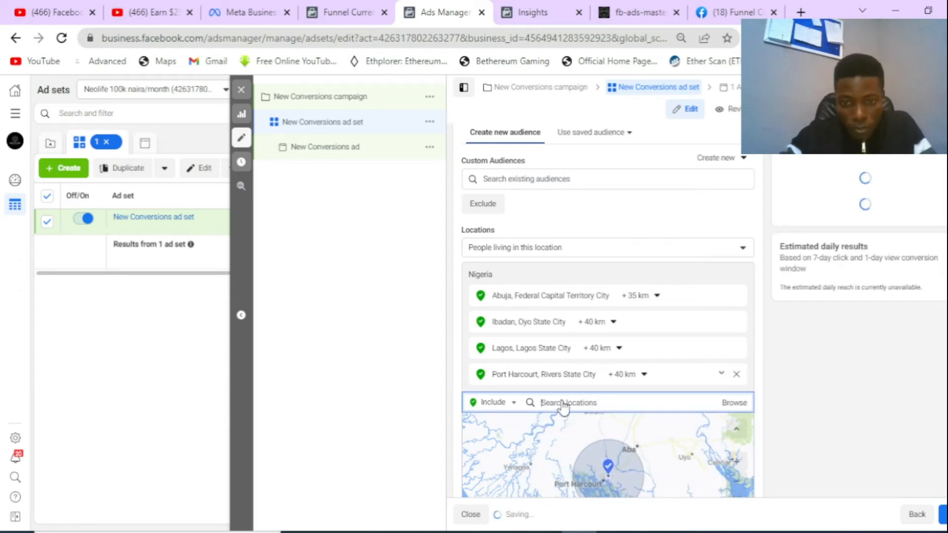
# - Add Benin, Edo State and Kano, Kano State, then dismiss the leftover location suggestions
pyautogui.write('benin')
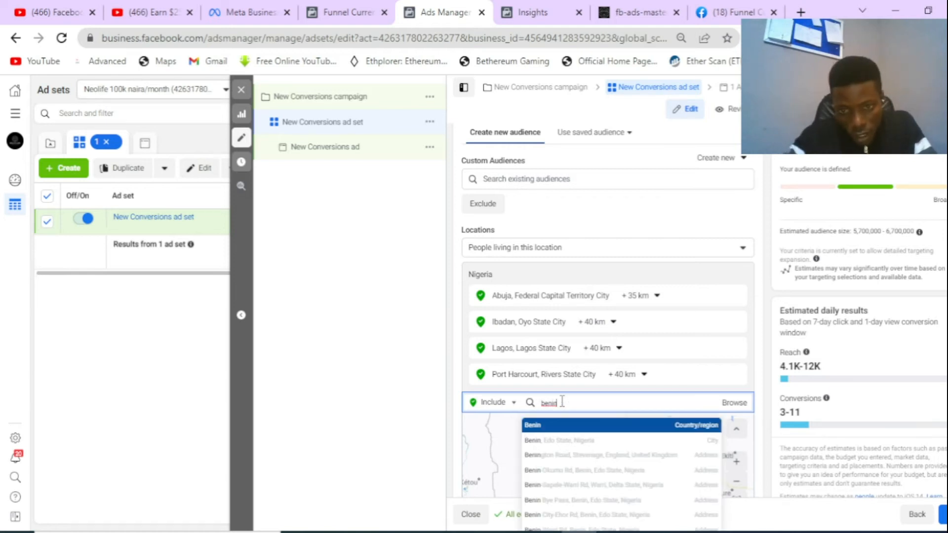
pyautogui.click(559, 441)
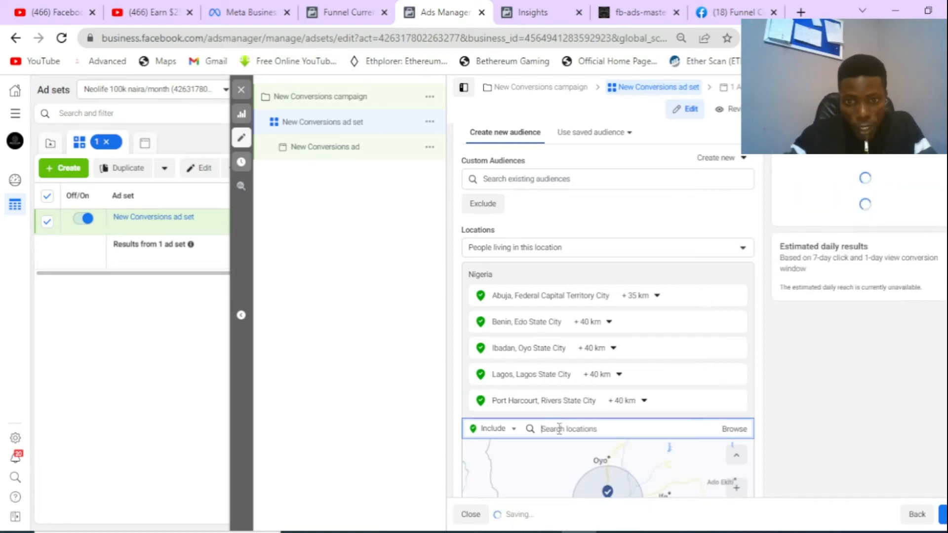
pyautogui.write('kano')
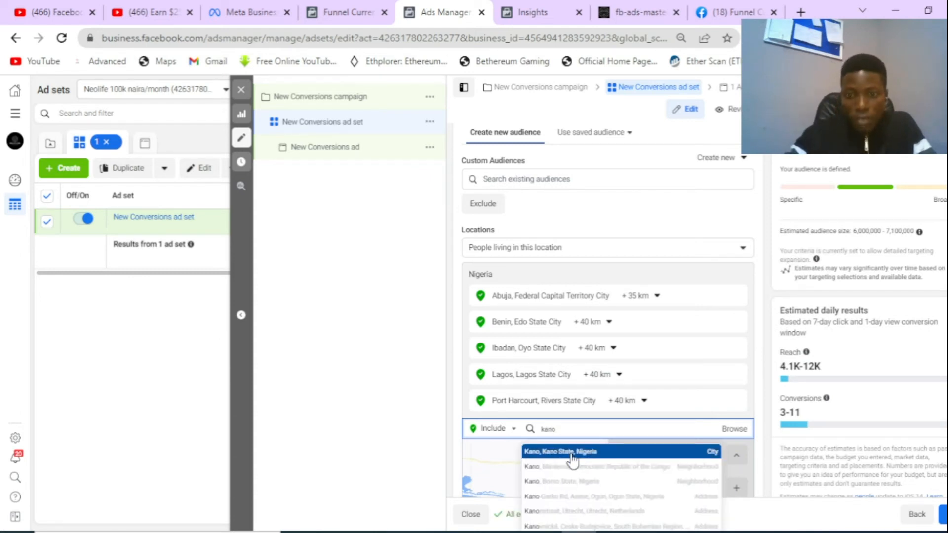
pyautogui.click(573, 453)
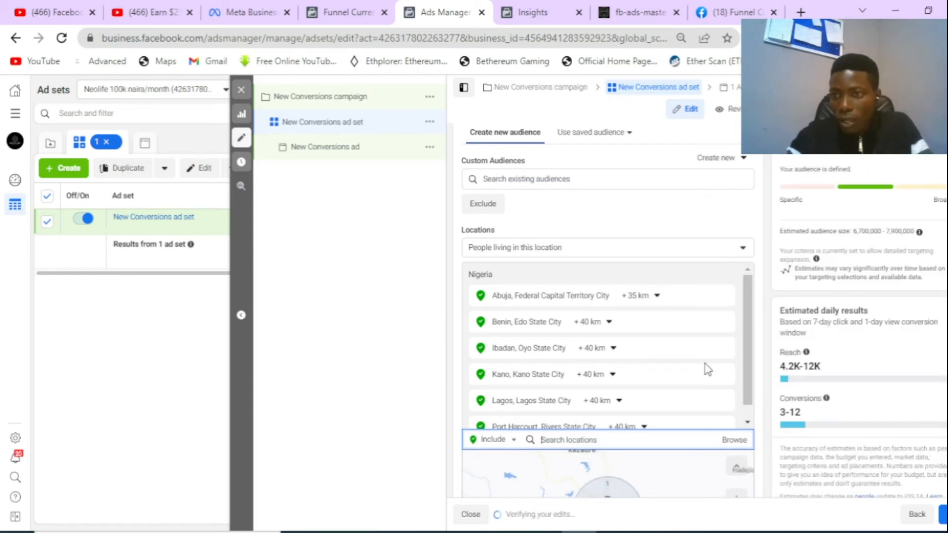
pyautogui.scroll(-4, 707, 369)
pyautogui.moveTo(816, 259)
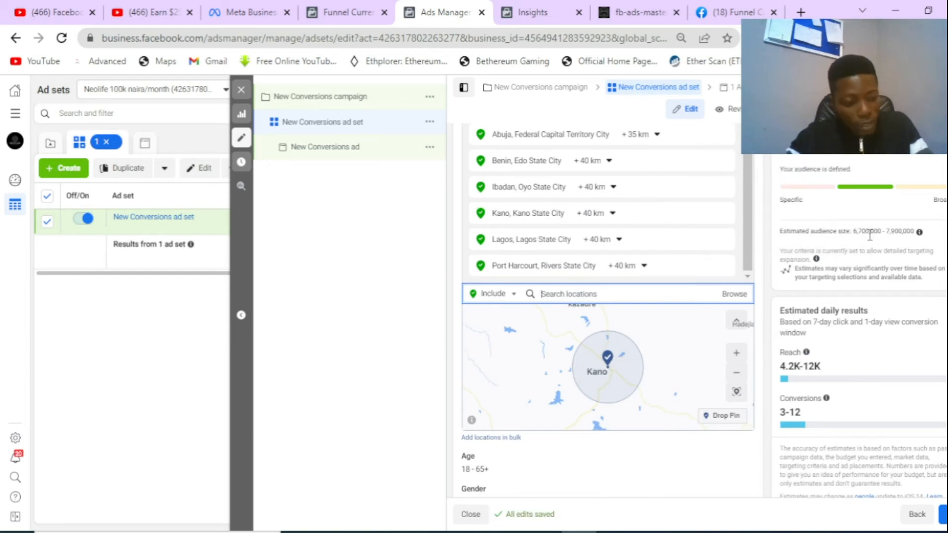
pyautogui.write('z')
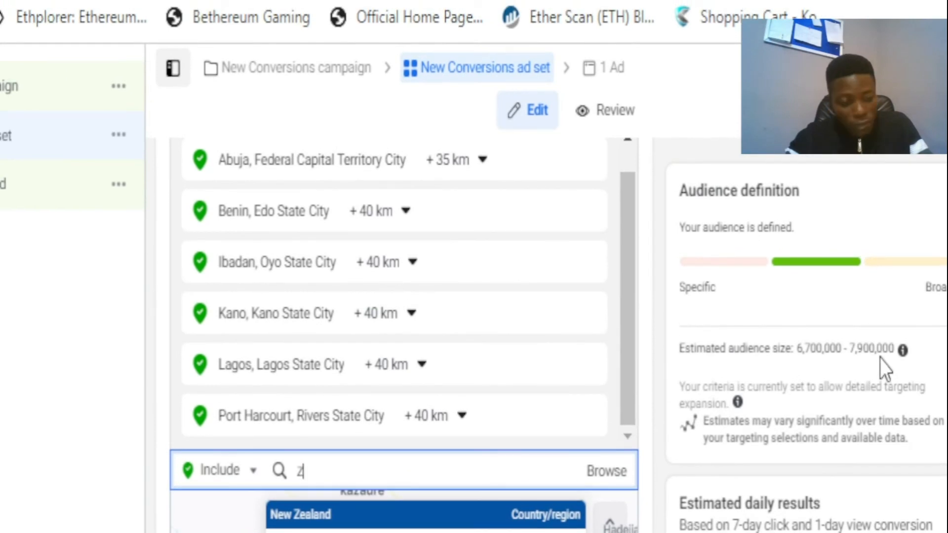
pyautogui.write('z')
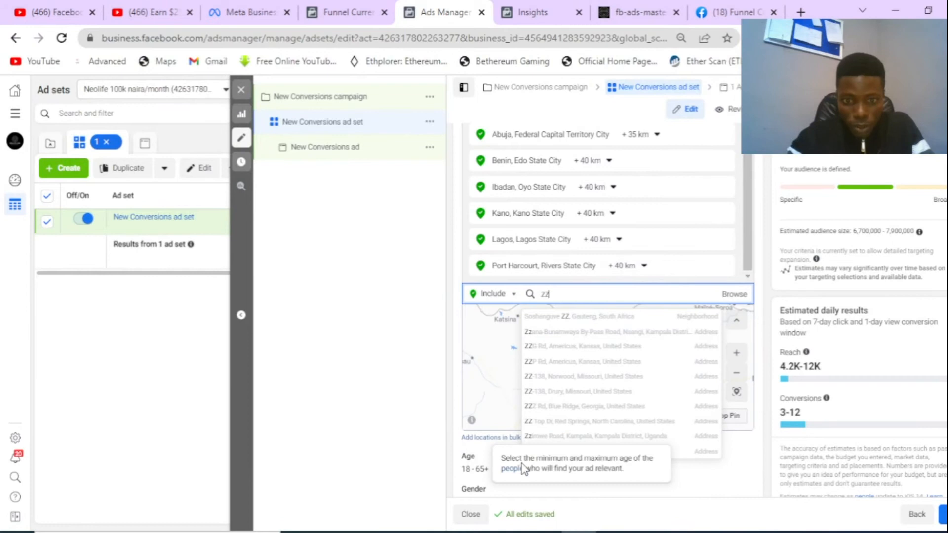
pyautogui.click(769, 428)
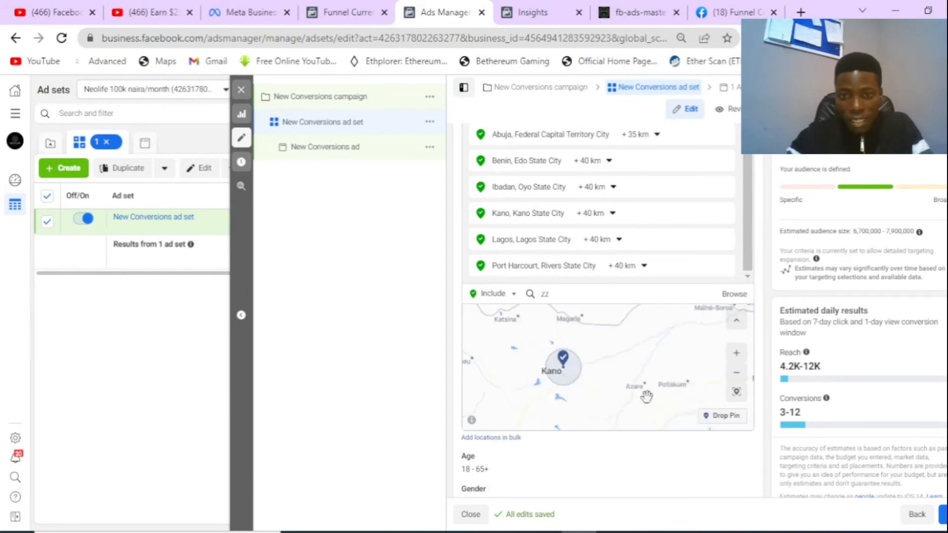
pyautogui.scroll(-4, 604, 400)
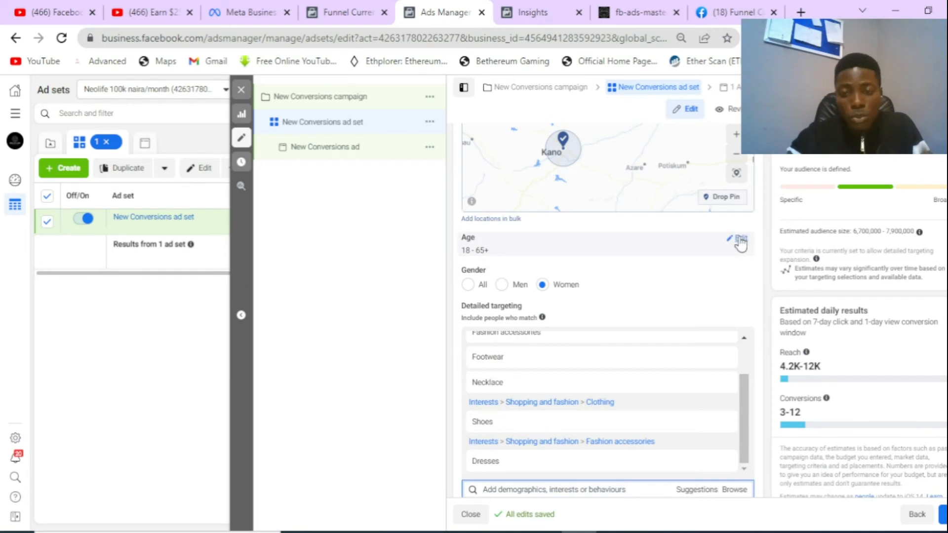
# - Set the ad set's minimum age to 21 and maximum age to 35
pyautogui.click(739, 239)
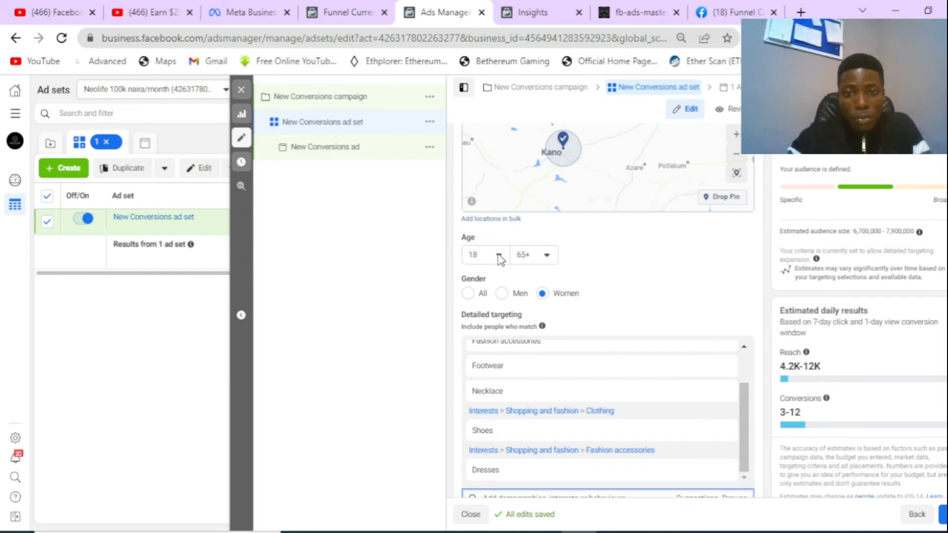
pyautogui.click(499, 255)
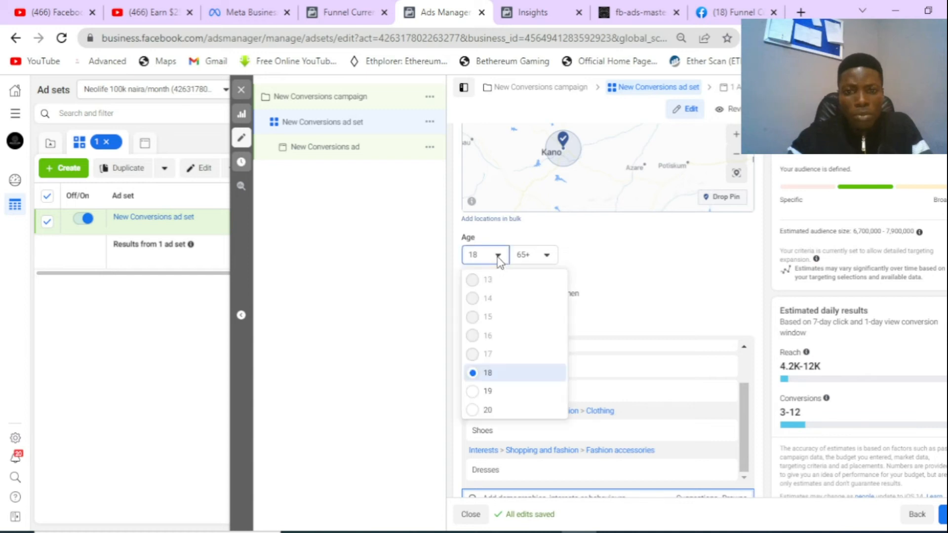
pyautogui.scroll(-3, 491, 366)
pyautogui.scroll(2, 490, 336)
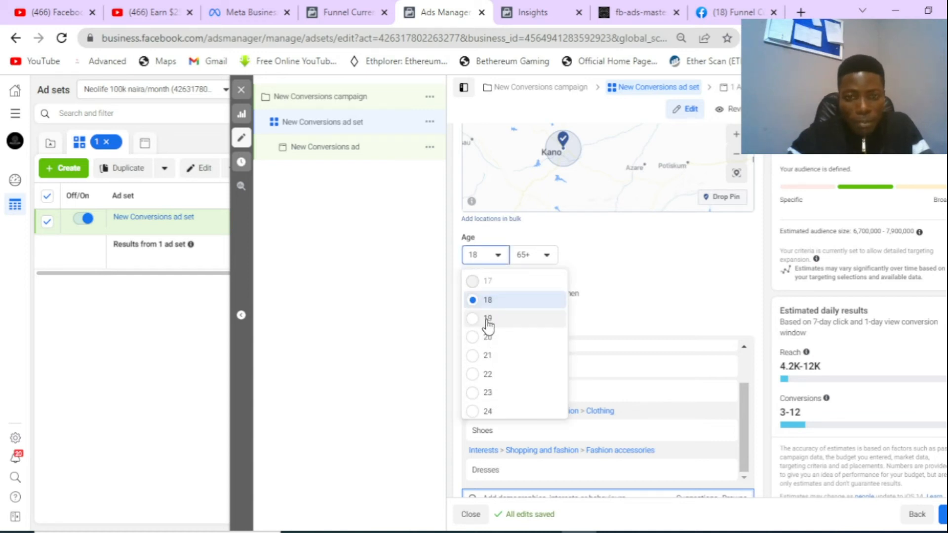
pyautogui.click(477, 364)
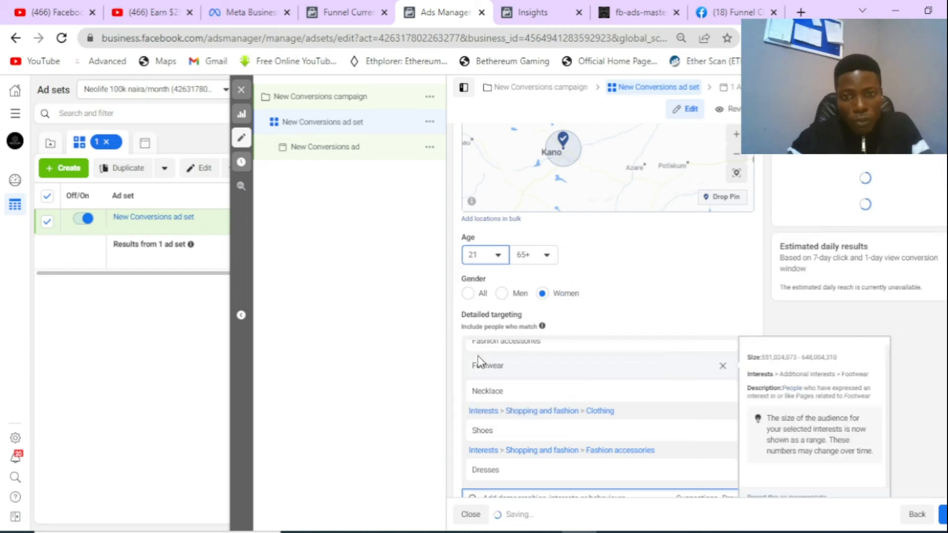
pyautogui.click(551, 256)
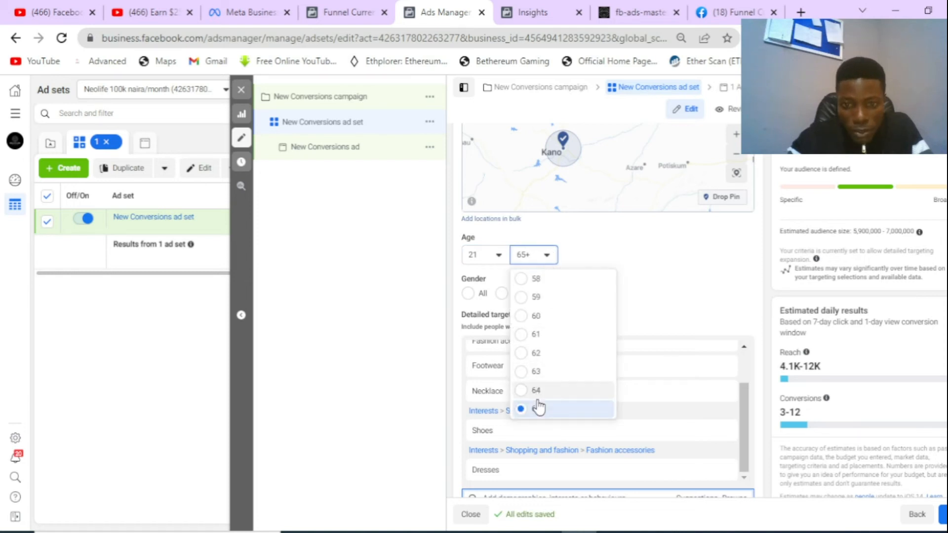
pyautogui.scroll(7, 543, 354)
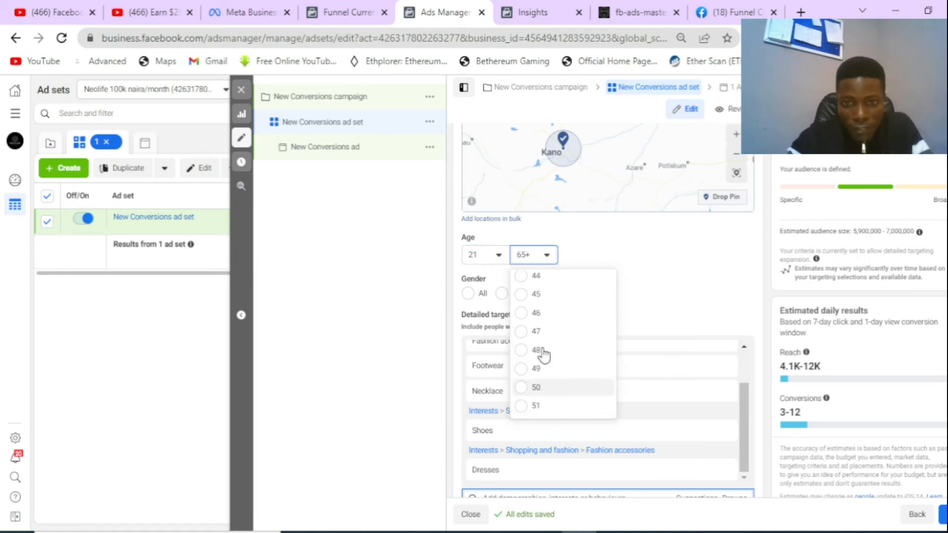
pyautogui.scroll(2, 543, 354)
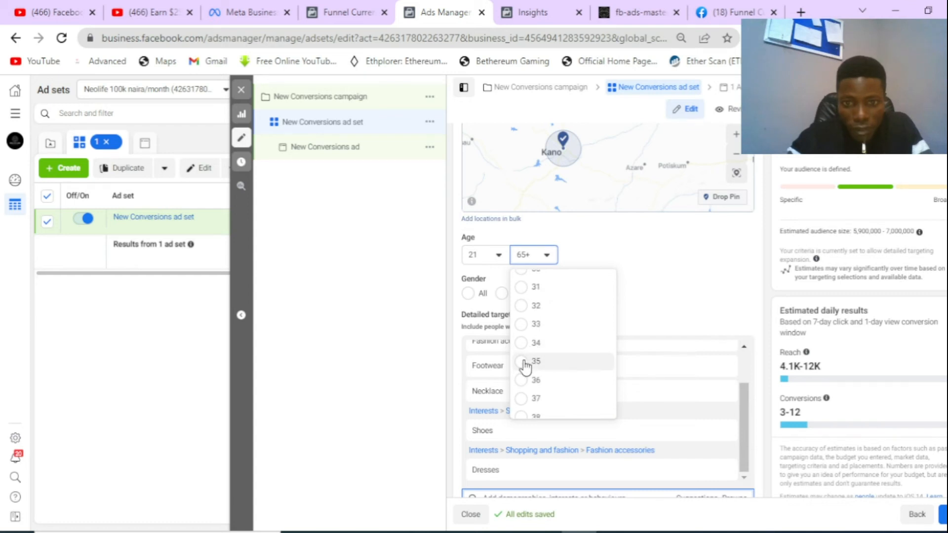
pyautogui.click(524, 364)
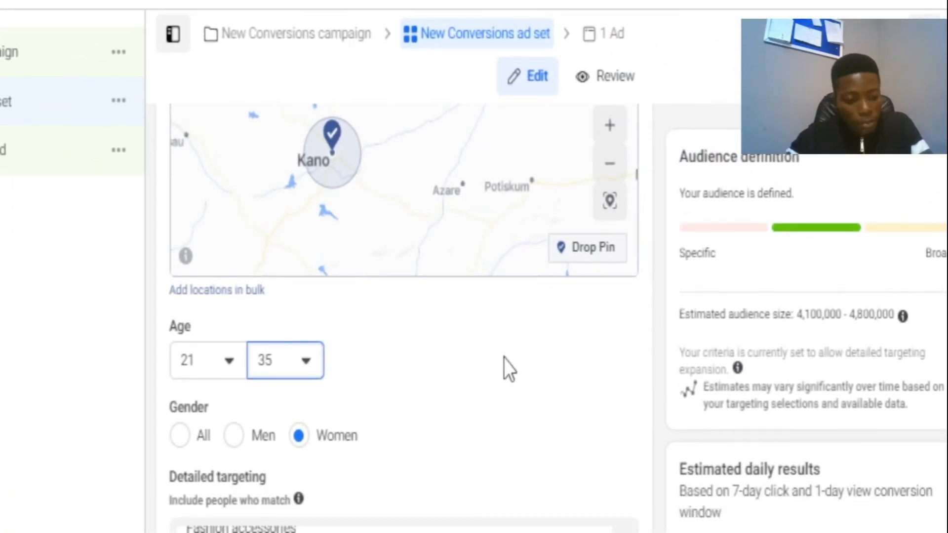
# - Add Boutiques and Handbags as detailed targeting interests from the suggestions list
pyautogui.scroll(-3, 346, 528)
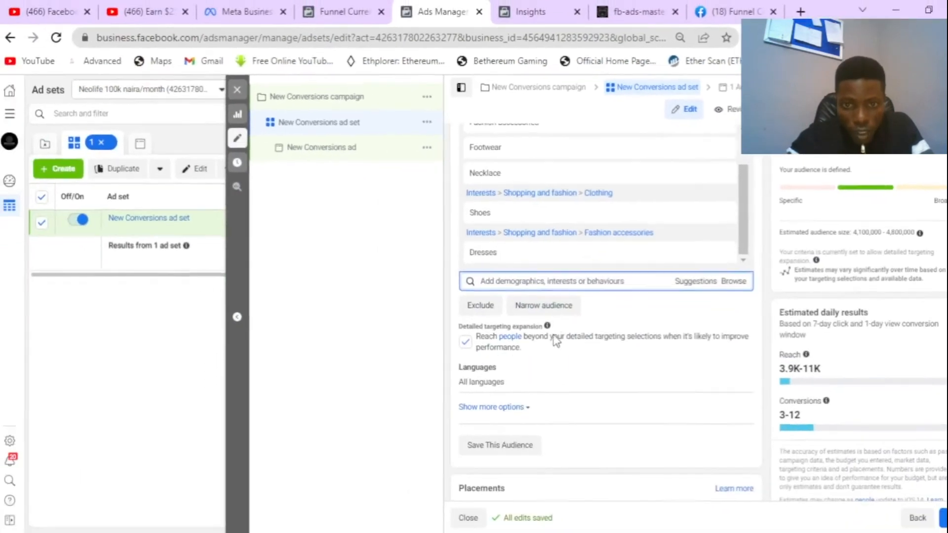
pyautogui.scroll(-2, 548, 343)
pyautogui.scroll(2, 588, 296)
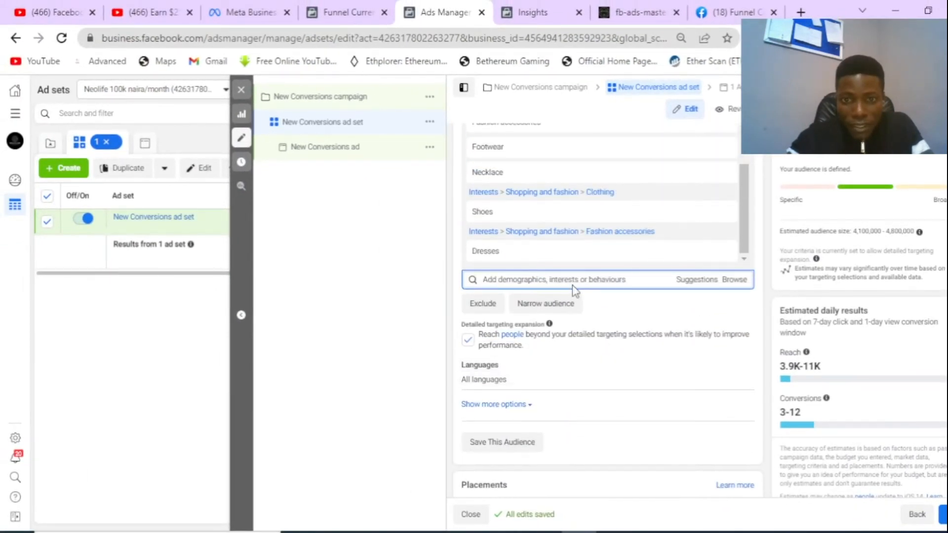
pyautogui.scroll(3, 652, 300)
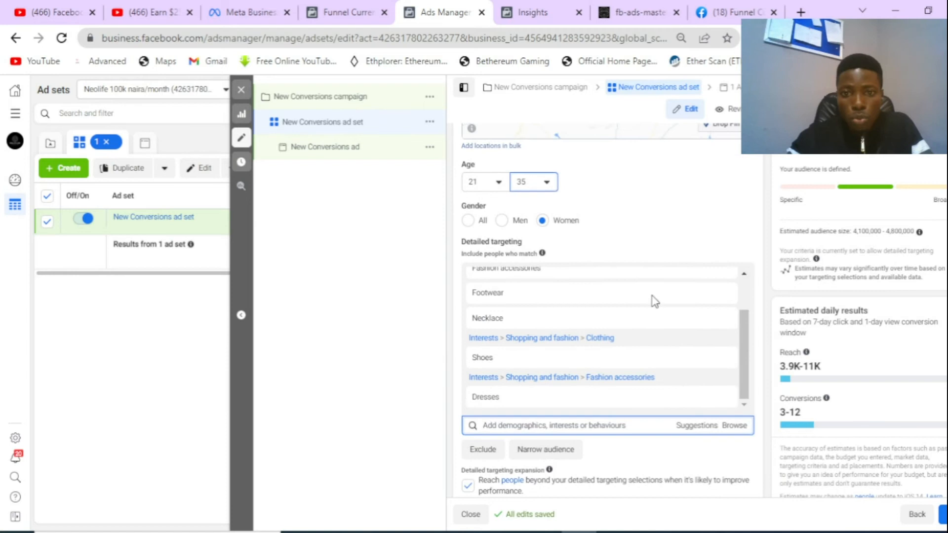
pyautogui.scroll(3, 632, 312)
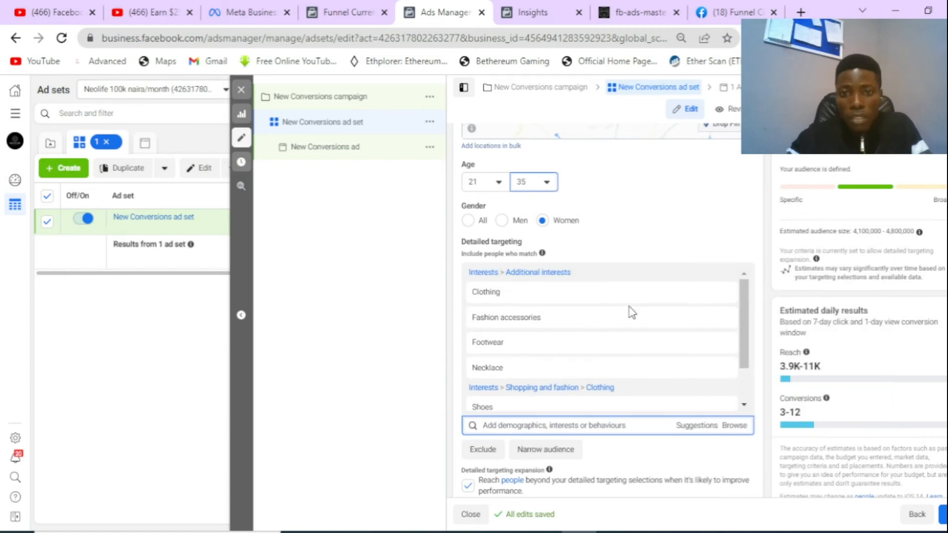
pyautogui.scroll(2, 633, 207)
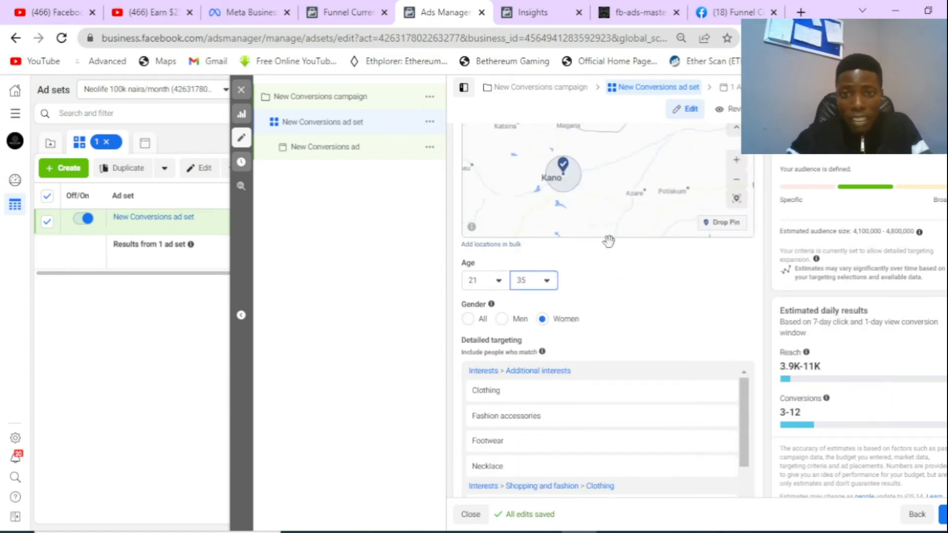
pyautogui.scroll(3, 613, 279)
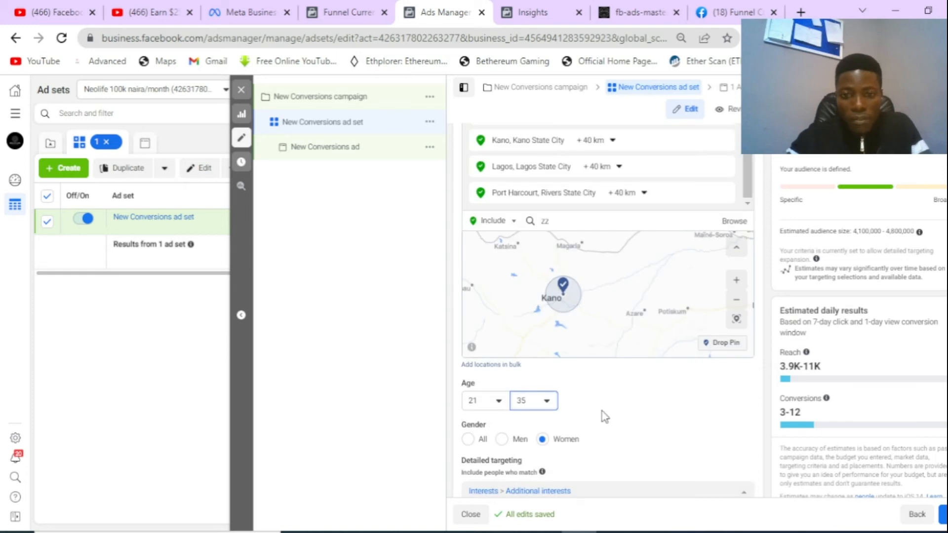
pyautogui.scroll(-3, 603, 415)
pyautogui.scroll(-2, 599, 387)
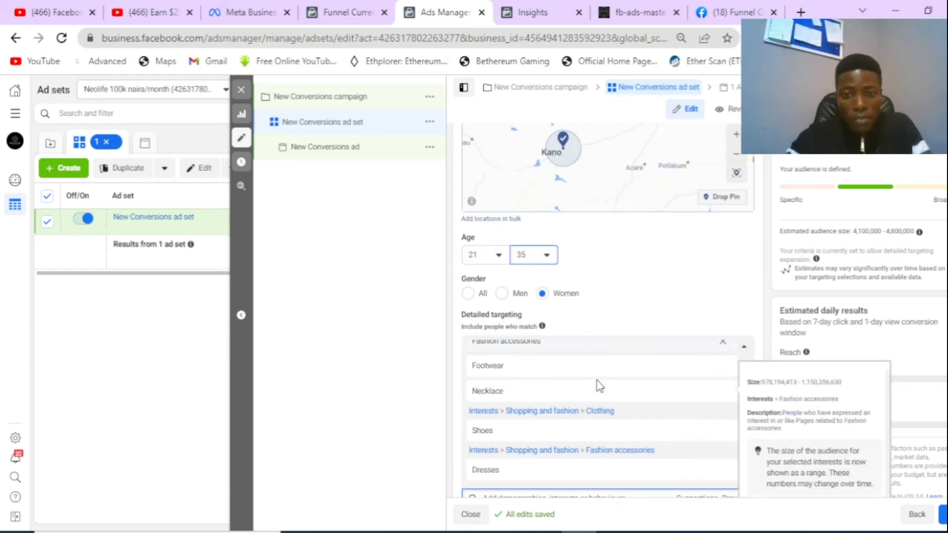
pyautogui.scroll(-4, 688, 429)
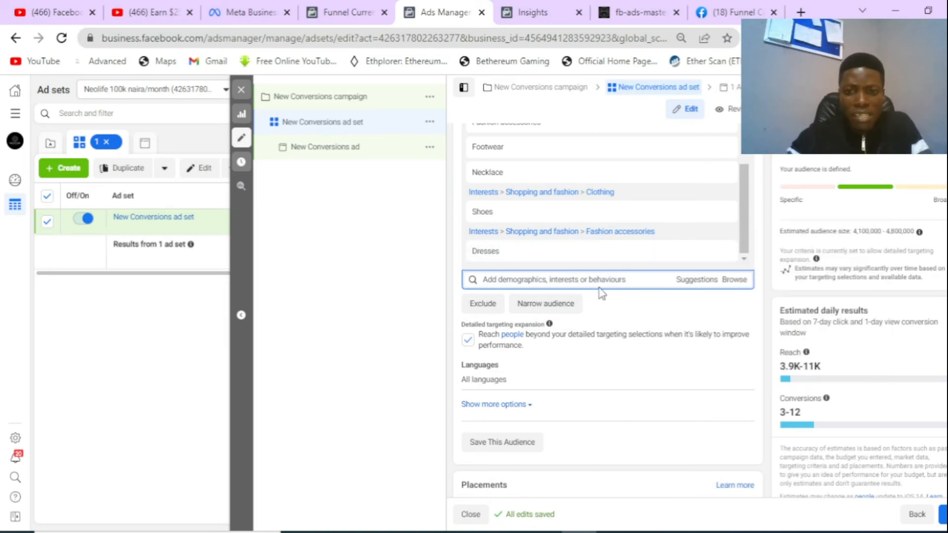
pyautogui.moveTo(640, 238)
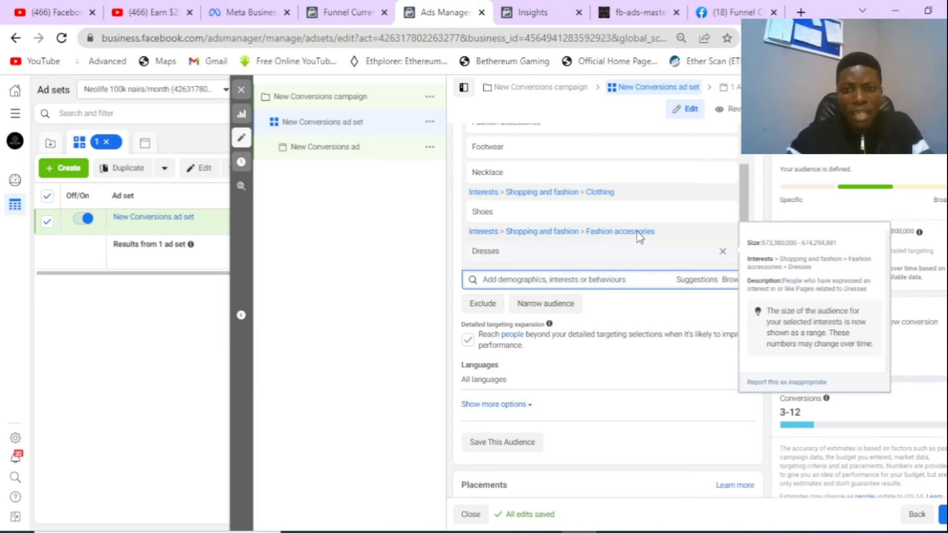
pyautogui.click(703, 280)
pyautogui.scroll(-3, 534, 381)
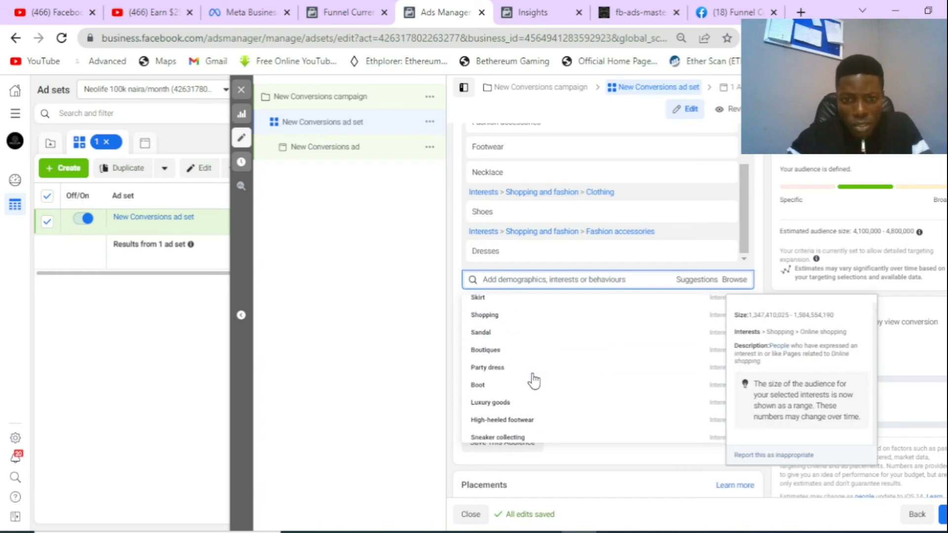
pyautogui.click(494, 351)
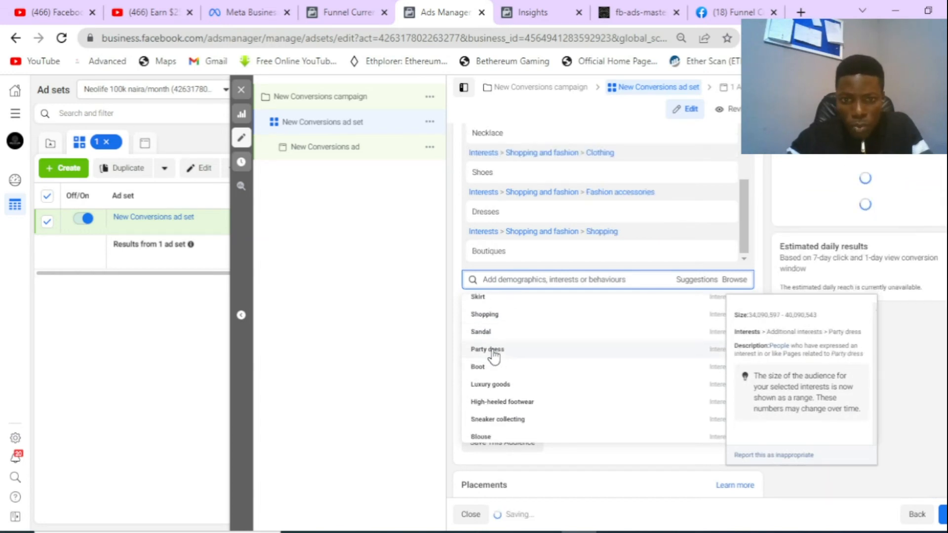
pyautogui.click(692, 283)
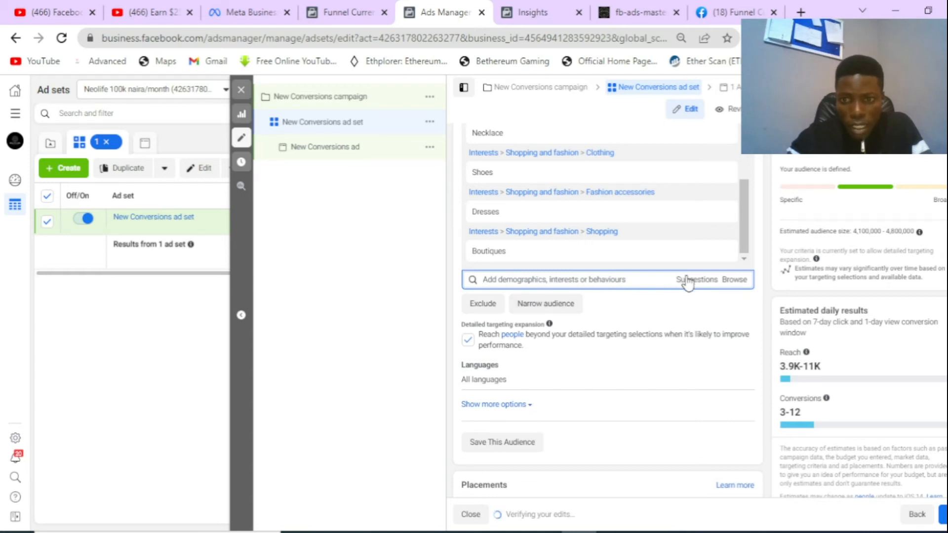
pyautogui.click(686, 279)
pyautogui.scroll(-8, 528, 360)
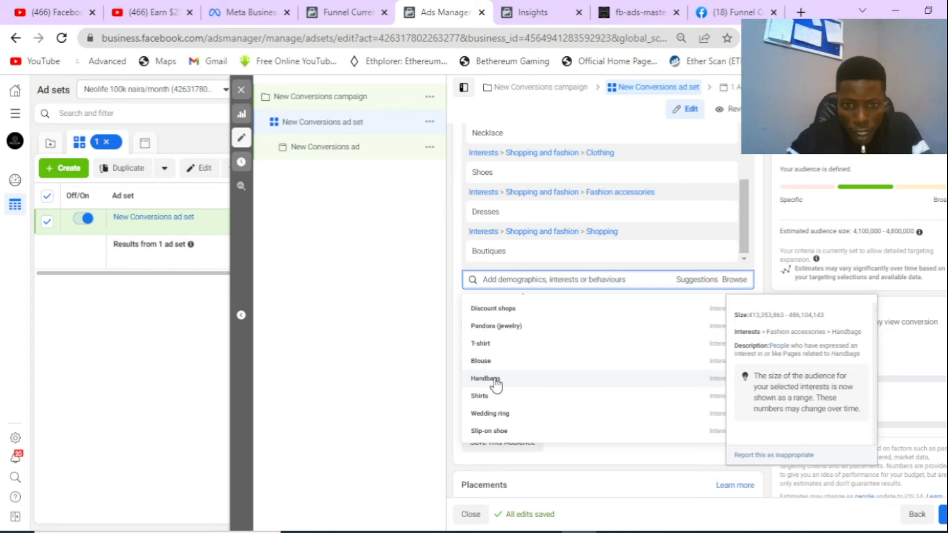
pyautogui.click(496, 379)
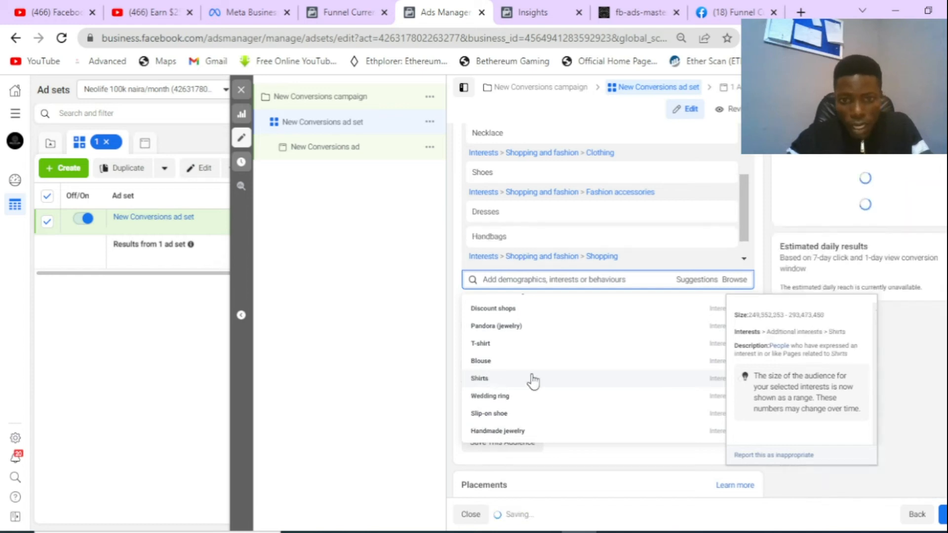
pyautogui.click(698, 279)
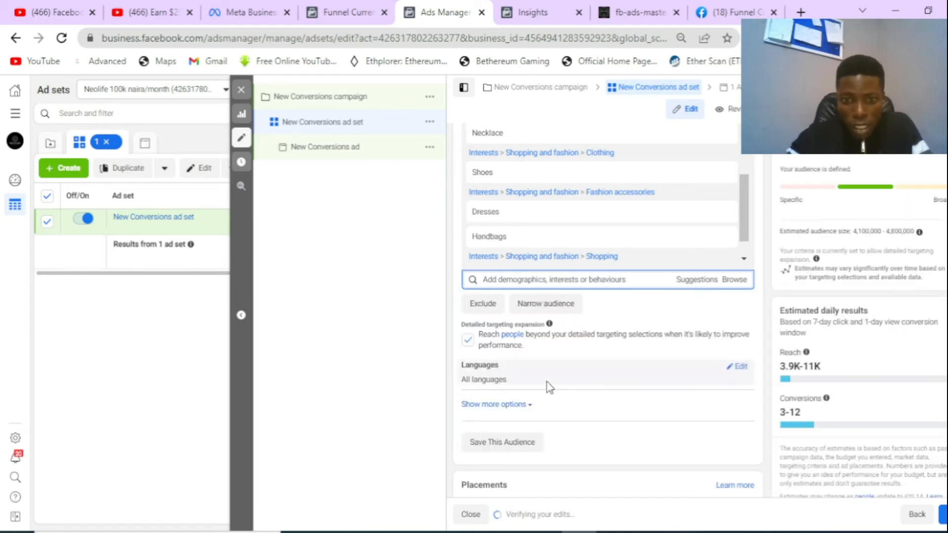
# - Add Skirt and Party dress from the suggestions to the ad set's interests
pyautogui.click(703, 280)
pyautogui.scroll(-5, 489, 395)
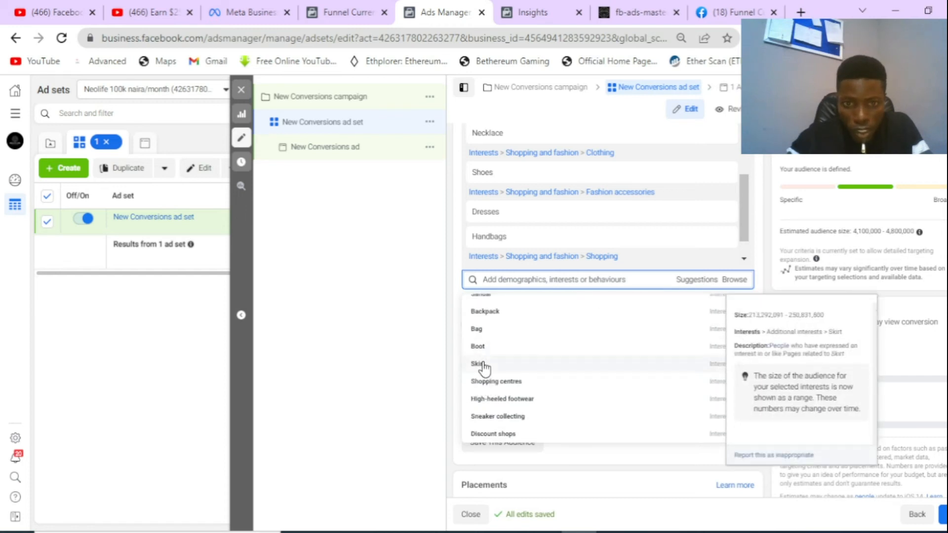
pyautogui.click(484, 368)
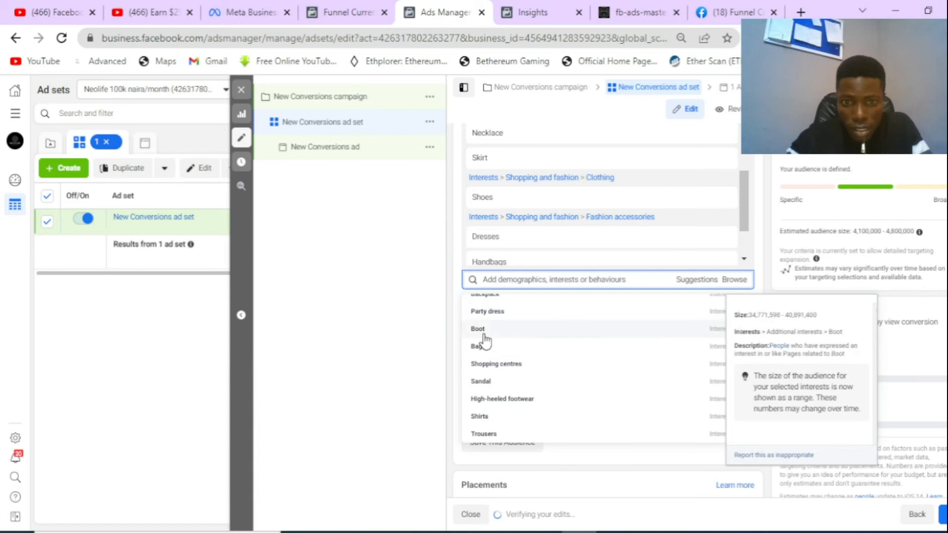
pyautogui.click(487, 312)
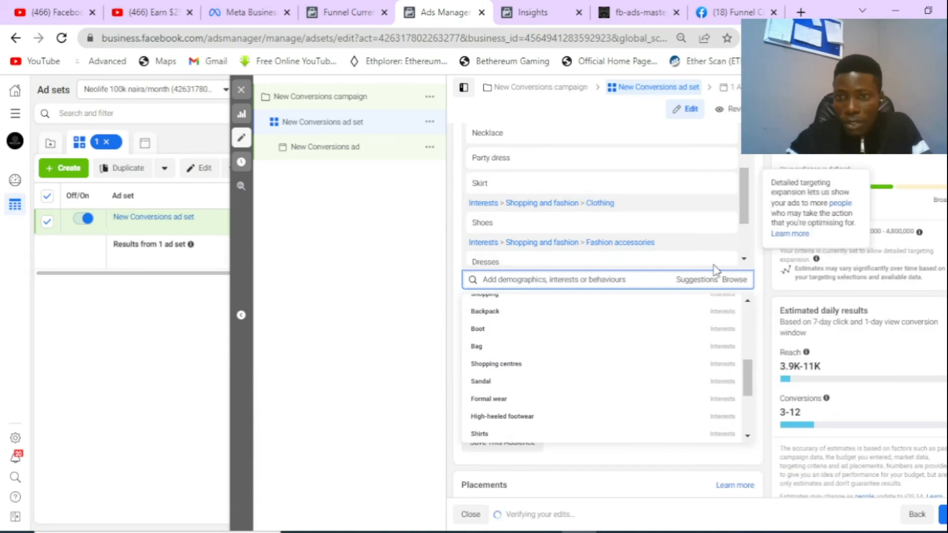
pyautogui.click(761, 273)
pyautogui.scroll(1, 587, 228)
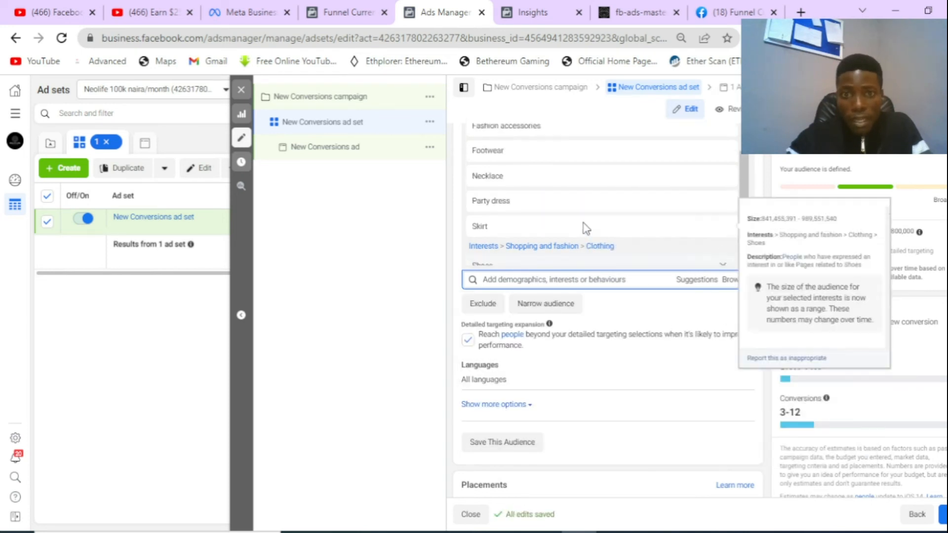
pyautogui.scroll(5, 518, 191)
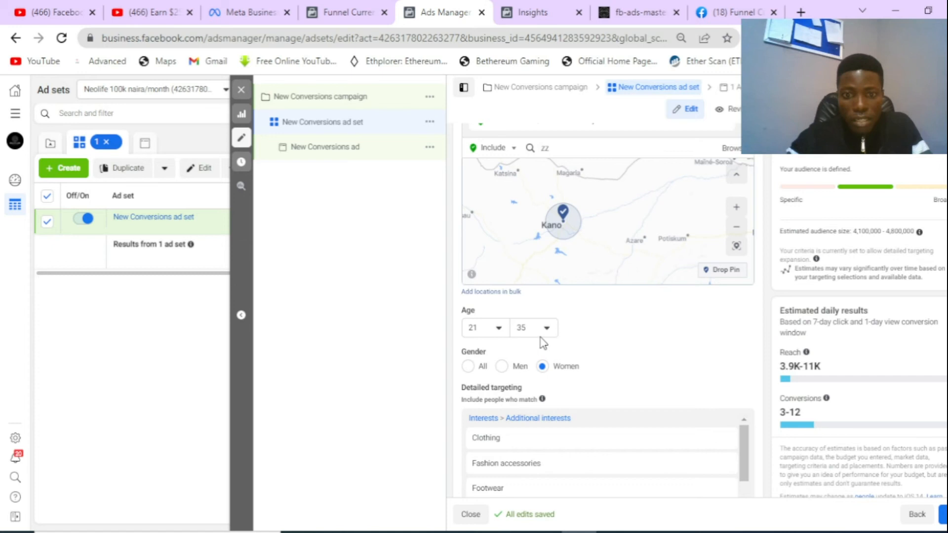
pyautogui.scroll(-5, 683, 402)
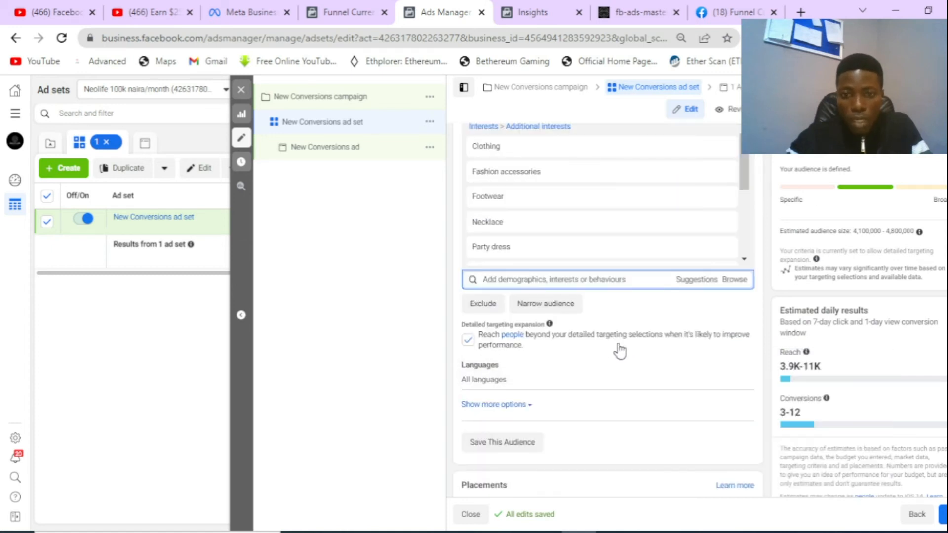
pyautogui.scroll(-2, 620, 350)
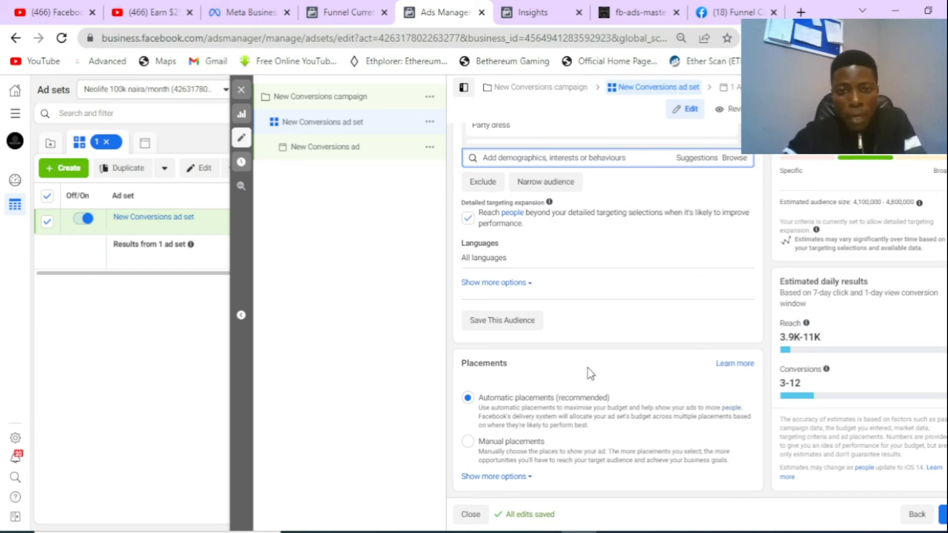
pyautogui.scroll(3, 585, 322)
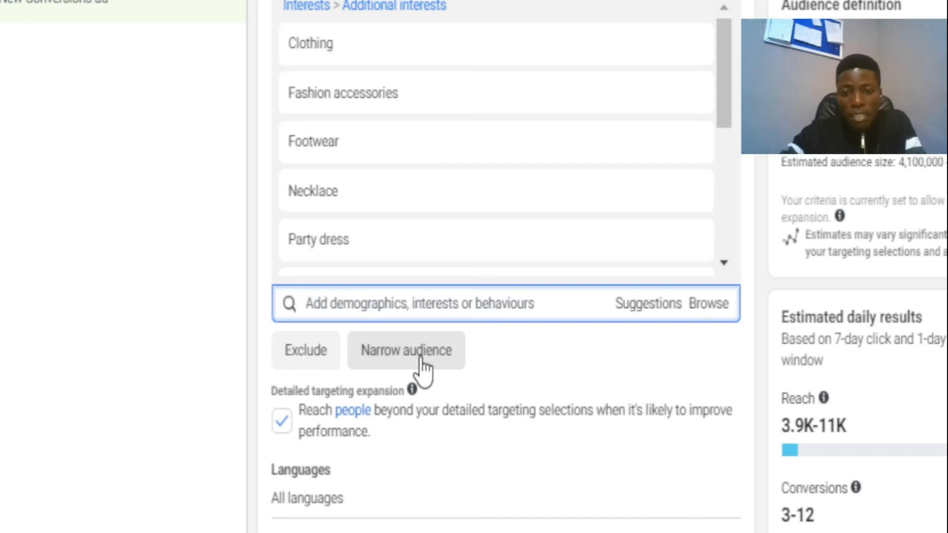
# - Add a 'must also match' narrowing group and search it for 'engaged'
pyautogui.click(421, 358)
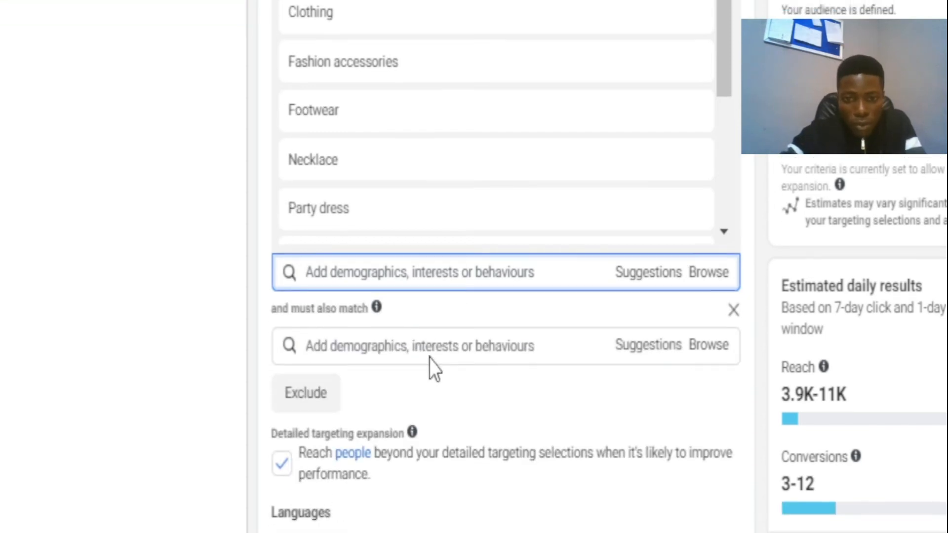
pyautogui.click(468, 348)
pyautogui.write('engaged')
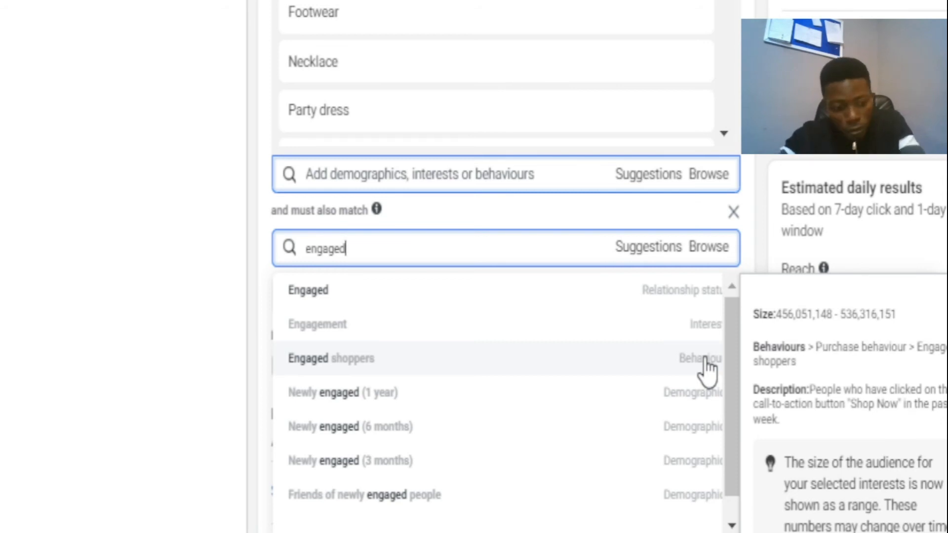
pyautogui.write('Z')
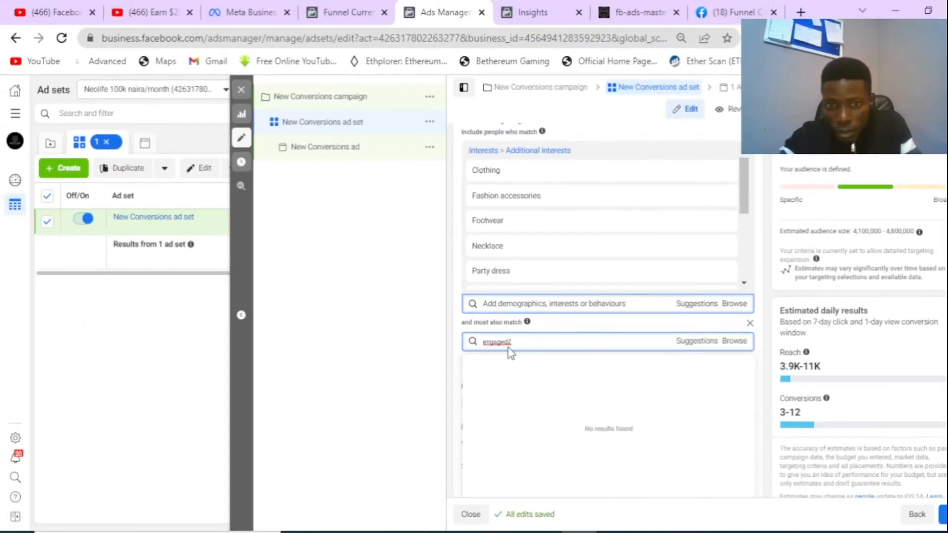
# - Correct the narrowing search to 'engaged shop' to look for Engaged shoppers
pyautogui.doubleClick(525, 341)
pyautogui.click(532, 340)
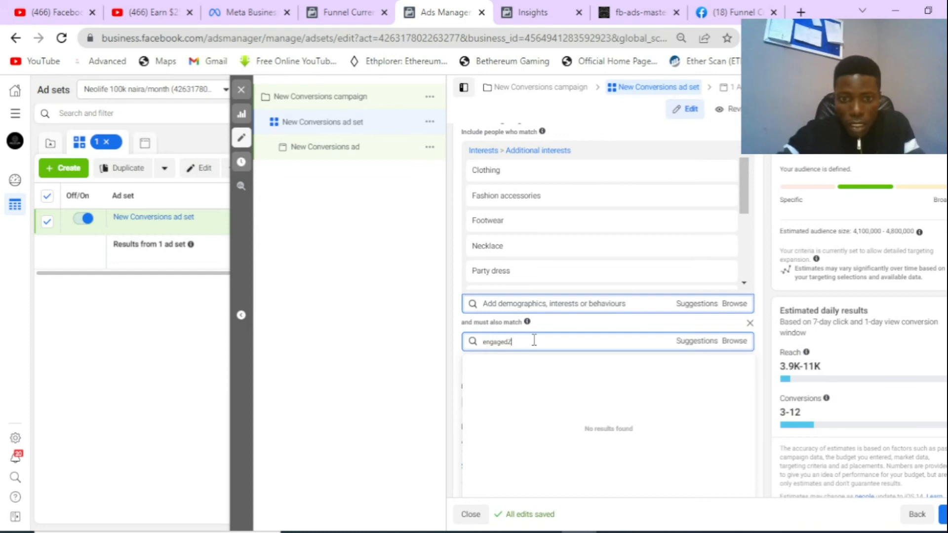
pyautogui.press('BackSpace')
pyautogui.write('d')
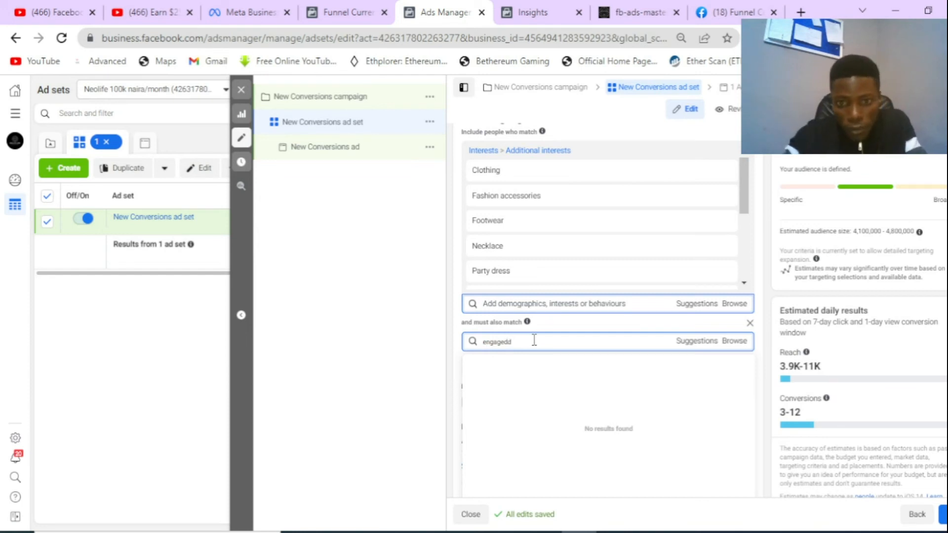
pyautogui.press('BackSpace')
pyautogui.write('ed')
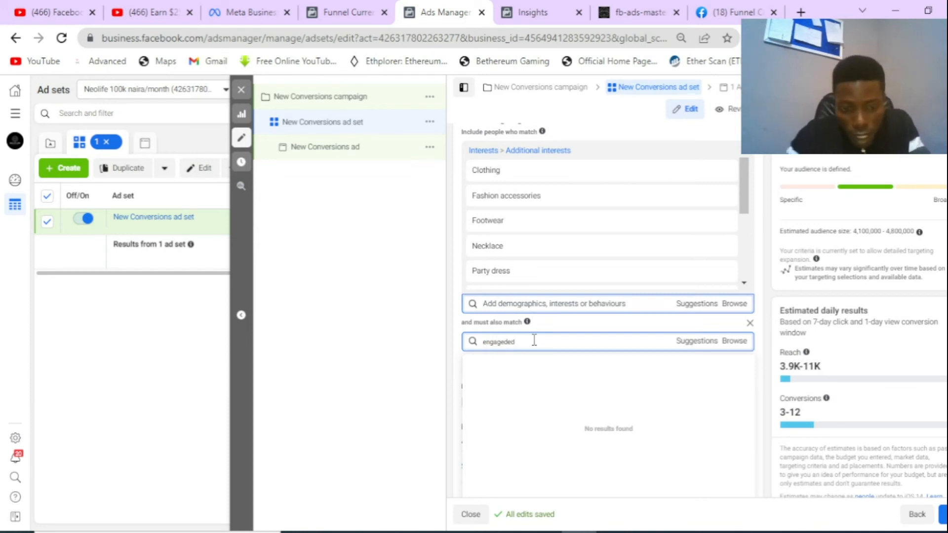
pyautogui.press('BackSpace')
pyautogui.press('BackSpace')
pyautogui.press('BackSpace')
pyautogui.press('BackSpace')
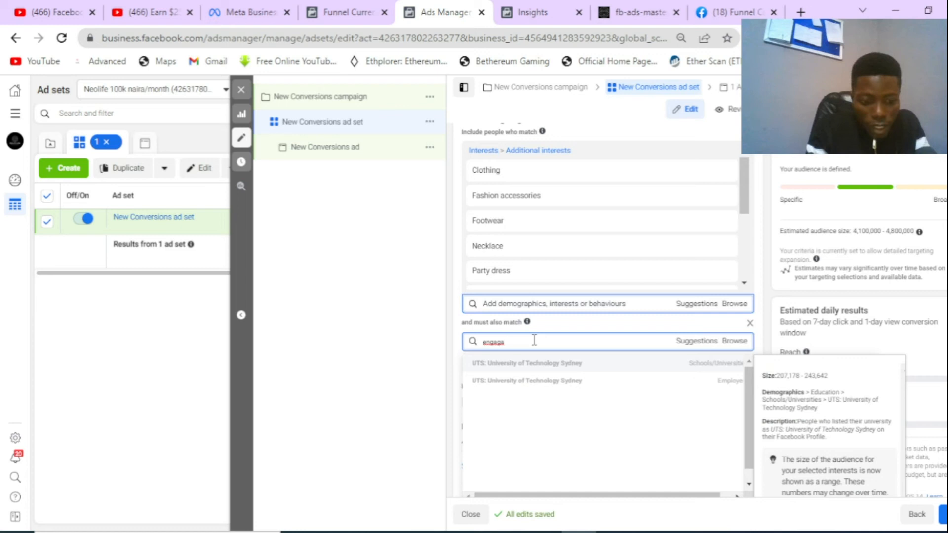
pyautogui.write('ged shop')
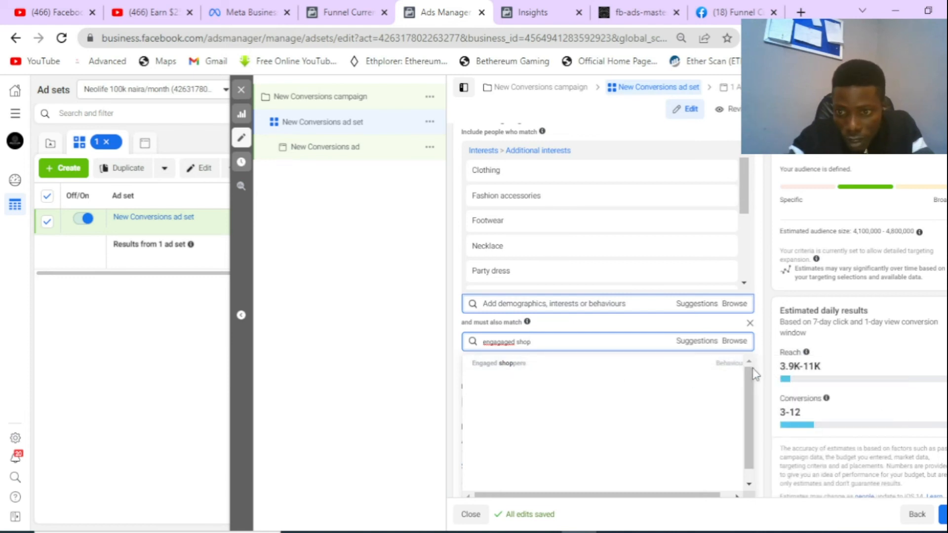
pyautogui.moveTo(736, 377)
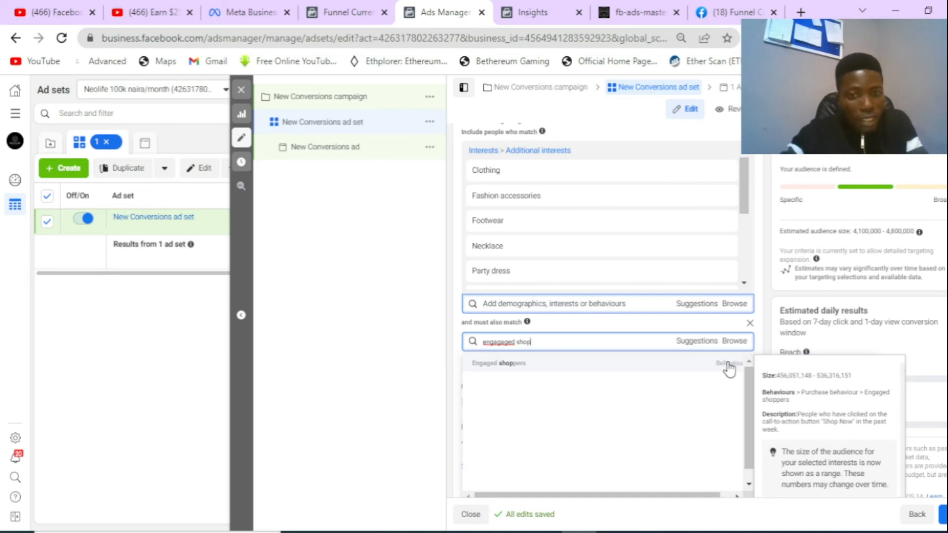
pyautogui.write('Z')
pyautogui.tripleClick(566, 341)
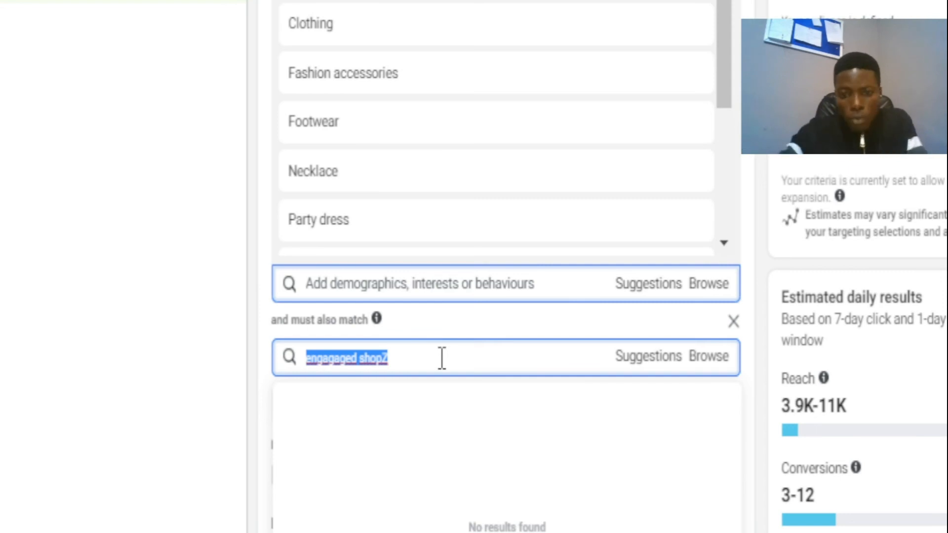
# - Replace the narrowing search text with 'luxury' and browse the matching luxury interests
pyautogui.click(442, 358)
pyautogui.press('BackSpace')
pyautogui.press('BackSpace')
pyautogui.press('BackSpace')
pyautogui.press('BackSpace')
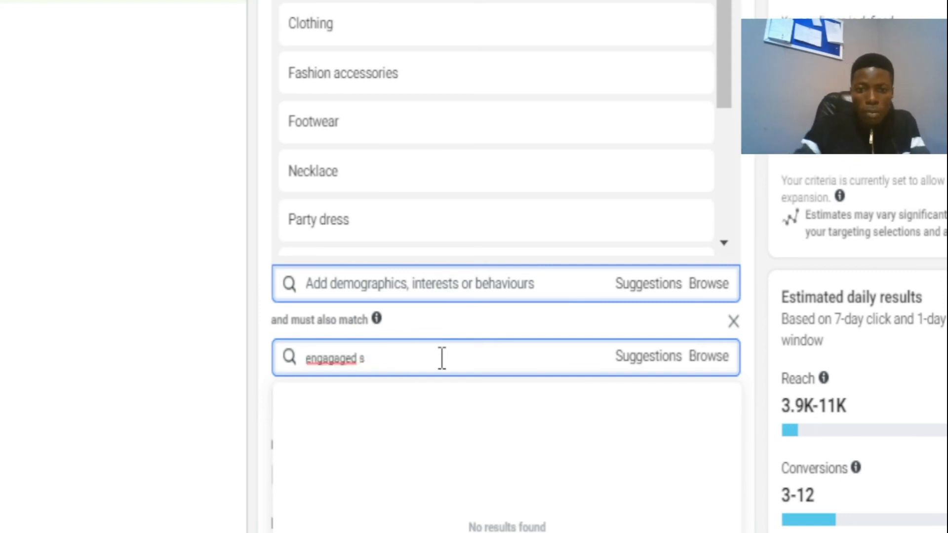
pyautogui.press('BackSpace')
pyautogui.press('BackSpace')
pyautogui.press('BackSpace')
pyautogui.press('BackSpace')
pyautogui.press('BackSpace')
pyautogui.press('BackSpace')
pyautogui.press('BackSpace')
pyautogui.press('BackSpace')
pyautogui.press('BackSpace')
pyautogui.press('BackSpace')
pyautogui.press('BackSpace')
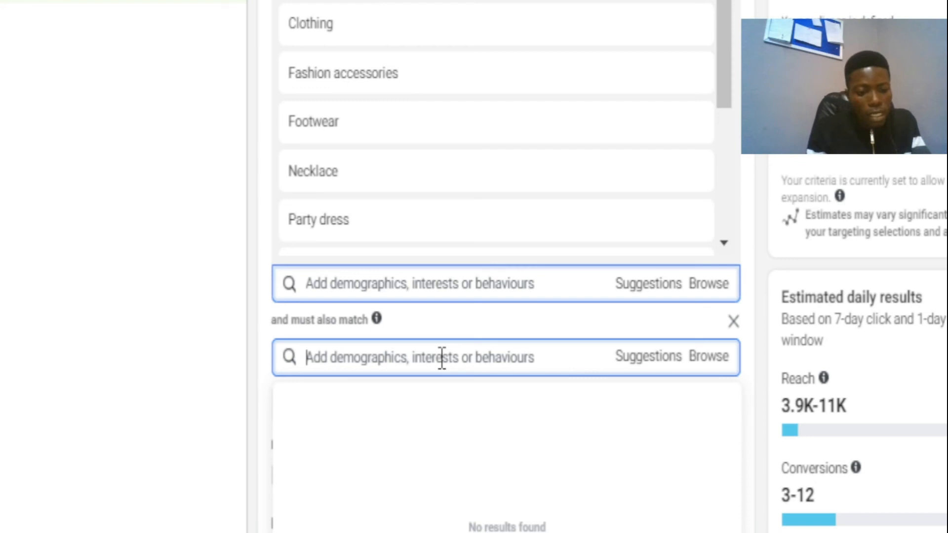
pyautogui.write('luxury')
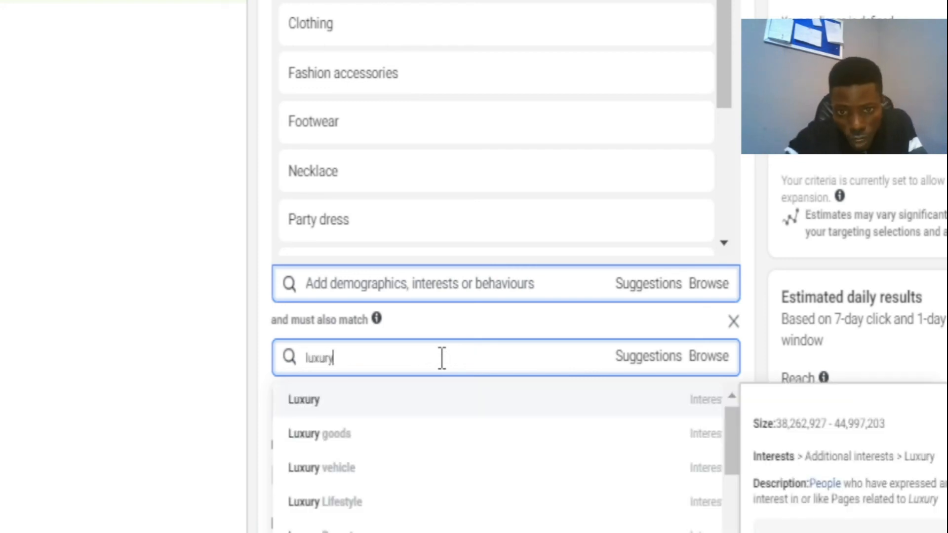
pyautogui.scroll(-2, 440, 358)
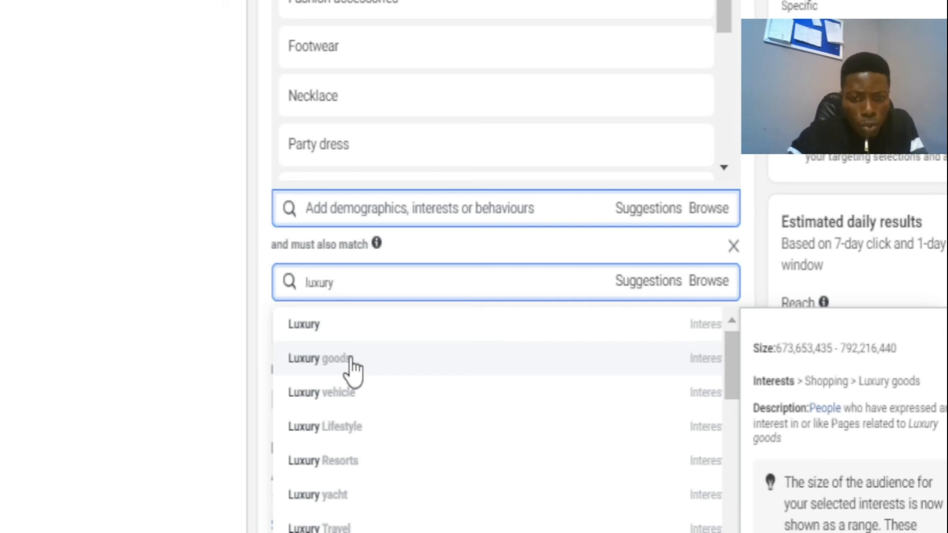
pyautogui.scroll(-2, 342, 364)
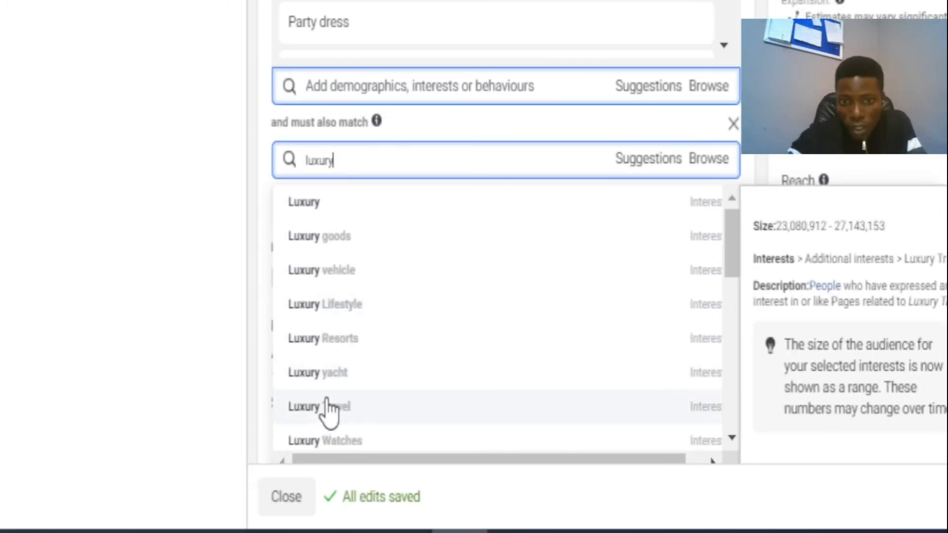
# - Add Luxury Travel as a must-also-match interest, narrowing the audience to 1,800,000–2,100,000
pyautogui.click(367, 454)
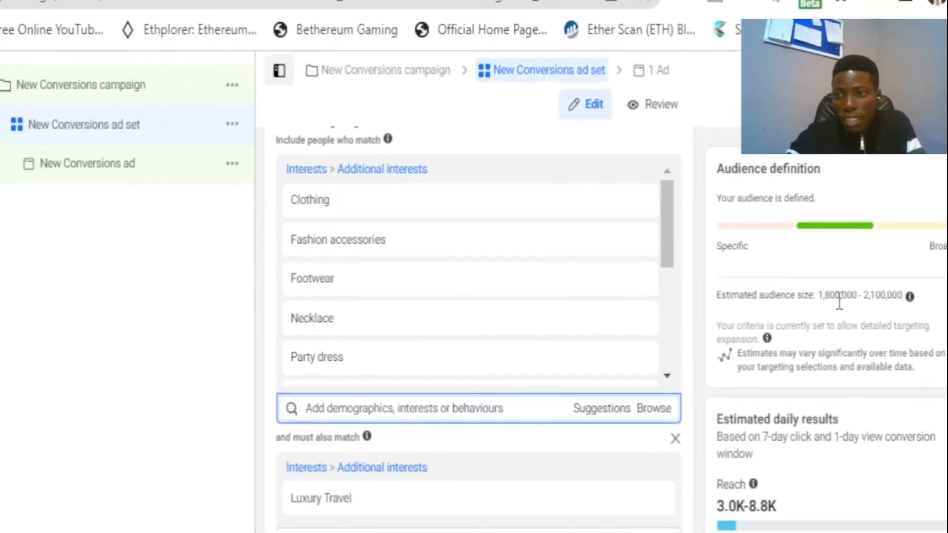
pyautogui.write('z')
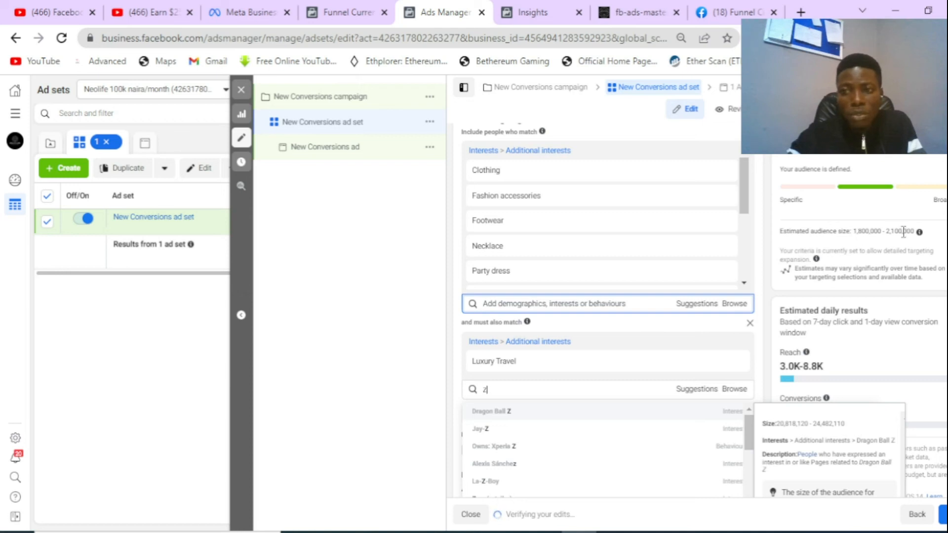
pyautogui.moveTo(513, 359)
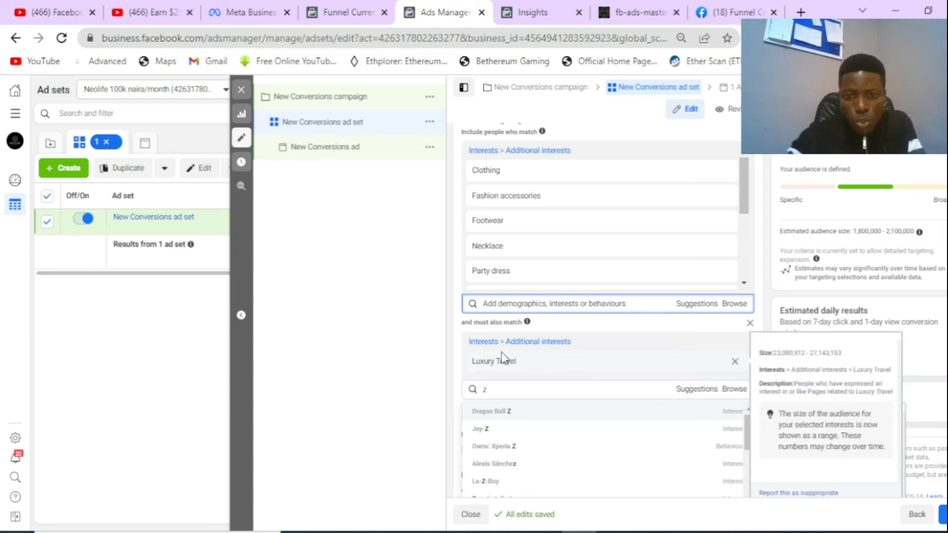
pyautogui.click(735, 362)
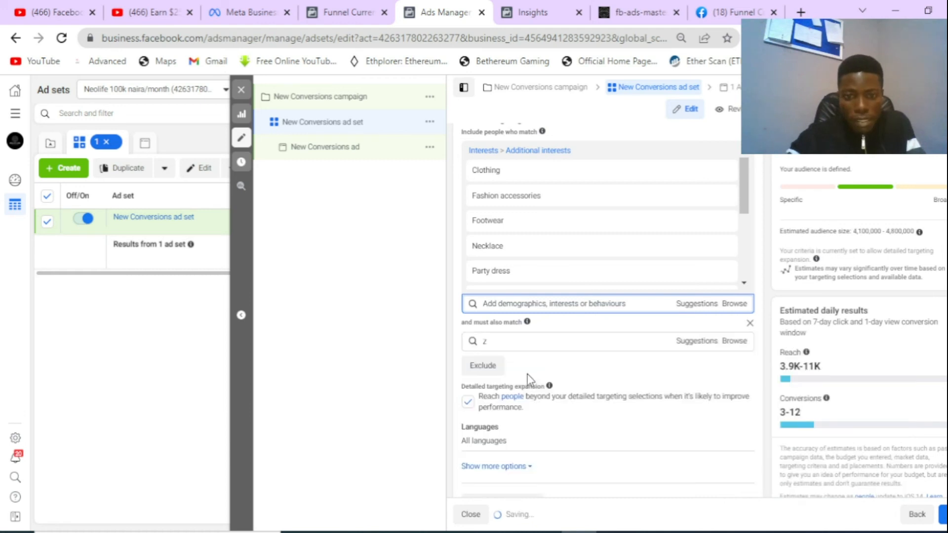
# - Clear the stray 'z' and search the narrowing box for 'frequent inter'
pyautogui.doubleClick(521, 344)
pyautogui.press('BackSpace')
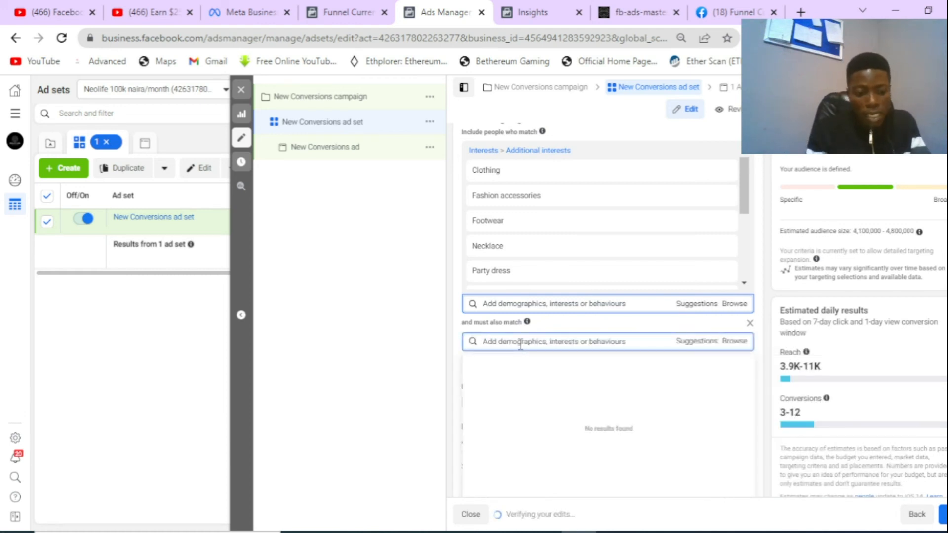
pyautogui.write('fre')
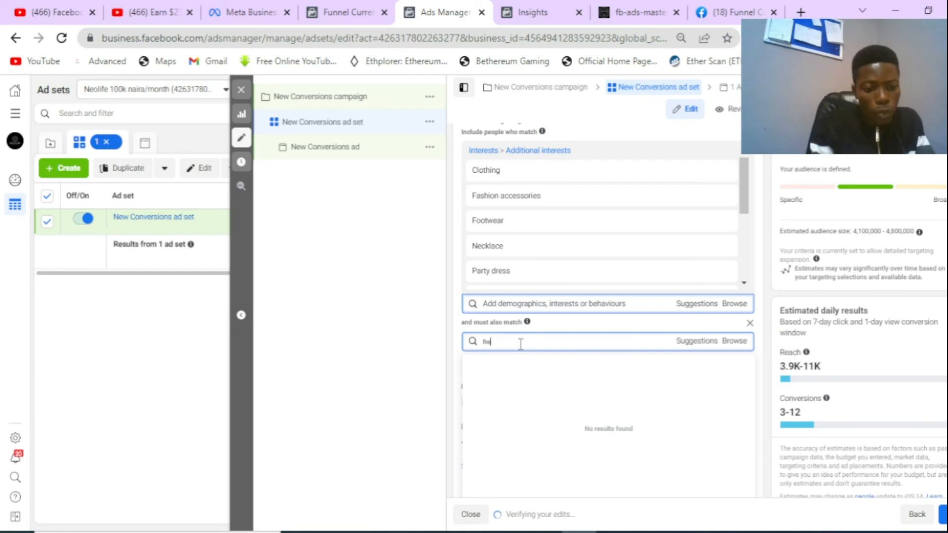
pyautogui.write('quent')
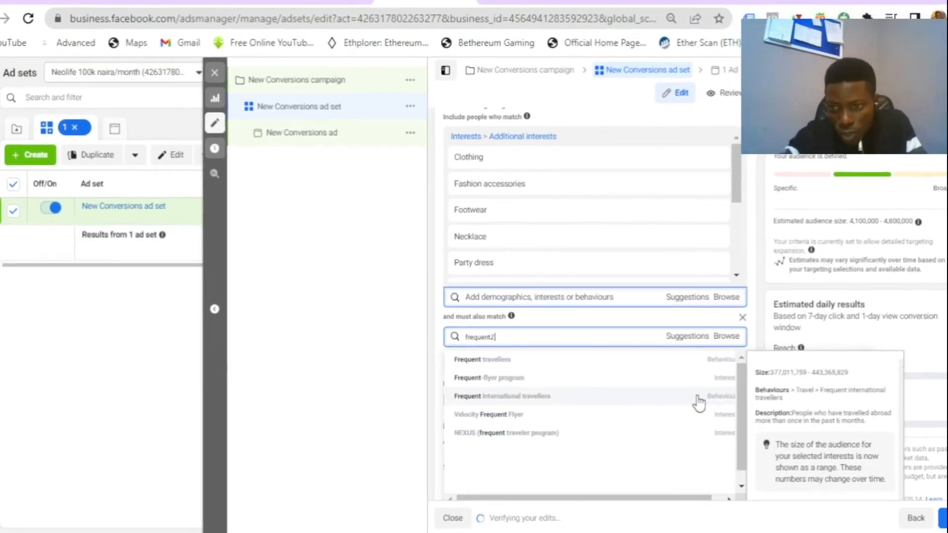
pyautogui.write('Z')
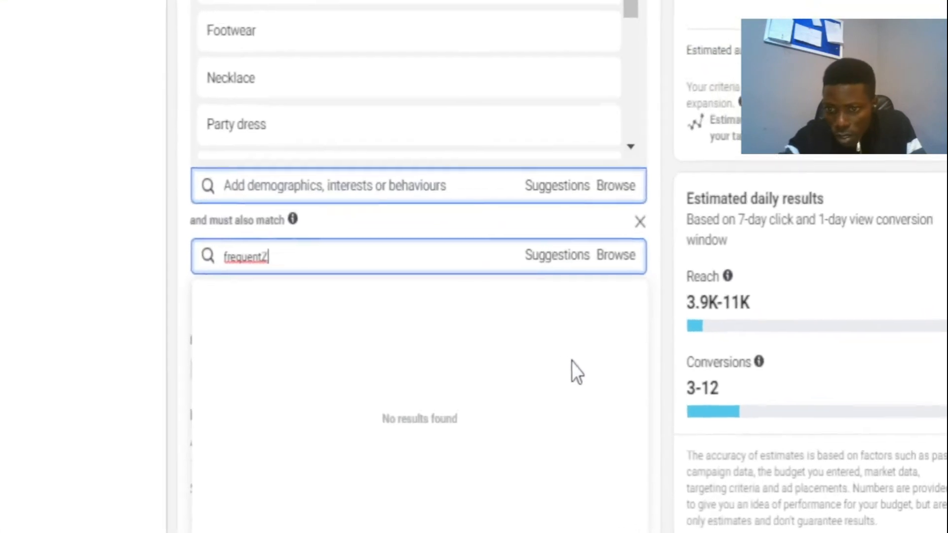
pyautogui.doubleClick(324, 349)
pyautogui.click(324, 349)
pyautogui.press('BackSpace')
pyautogui.write('inter')
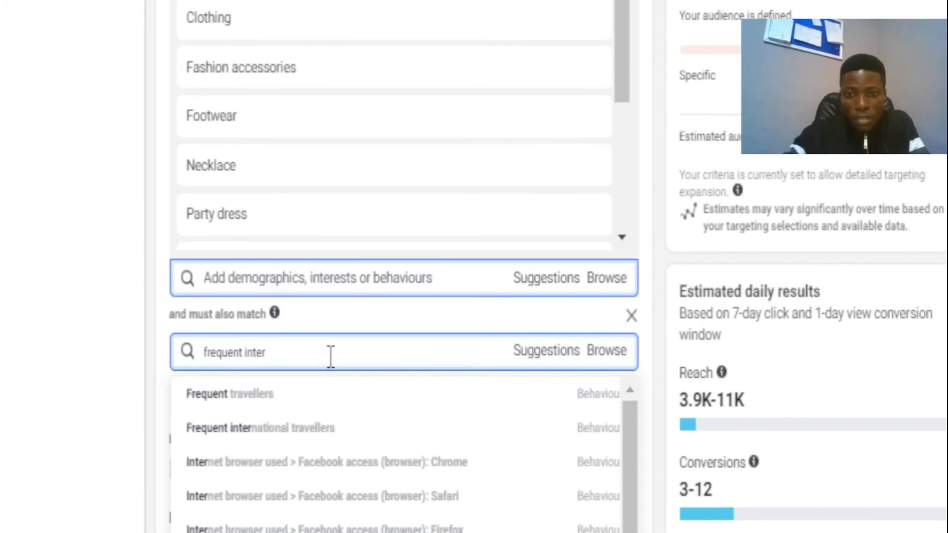
# - Add Frequent international travellers to the narrowing group, then remove it, restoring 4,100,000–4,800,000
pyautogui.moveTo(325, 426)
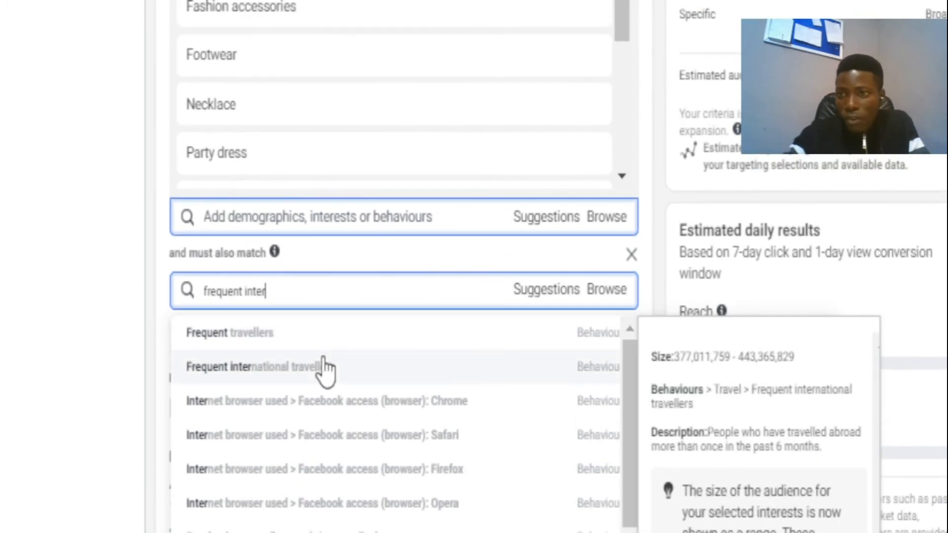
pyautogui.click(325, 368)
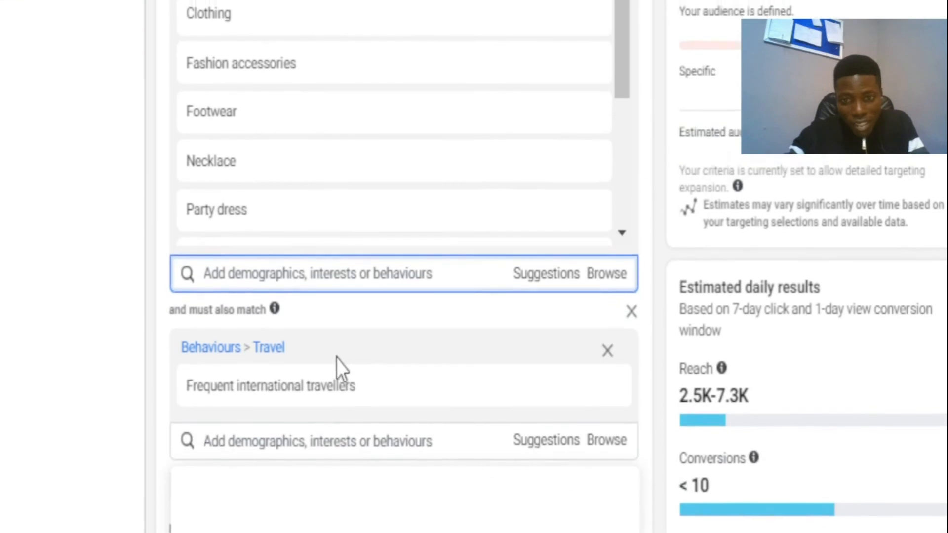
pyautogui.moveTo(383, 348)
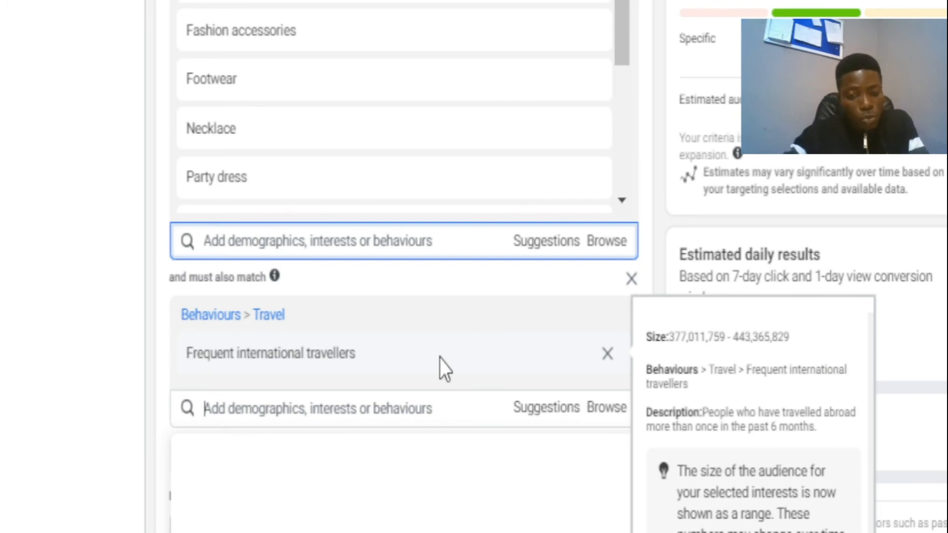
pyautogui.click(611, 357)
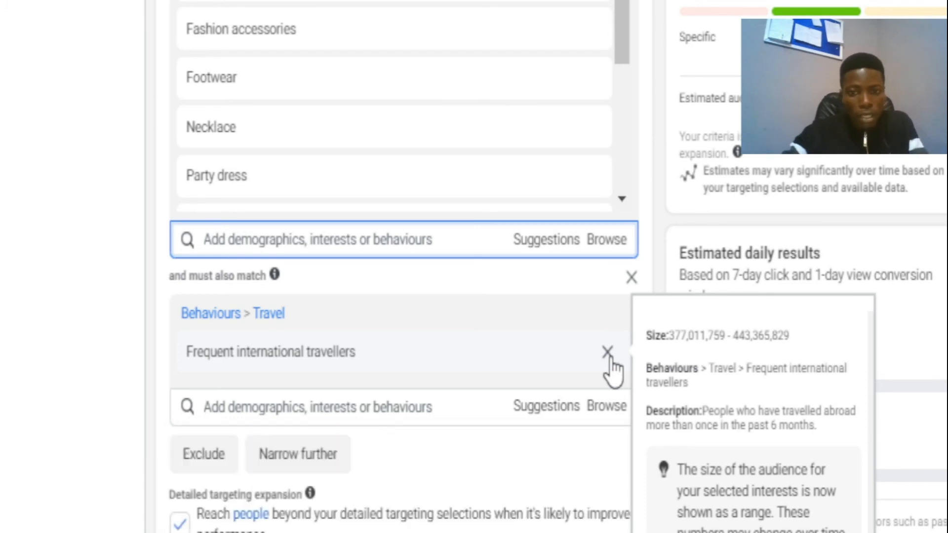
pyautogui.click(608, 352)
pyautogui.scroll(2, 403, 347)
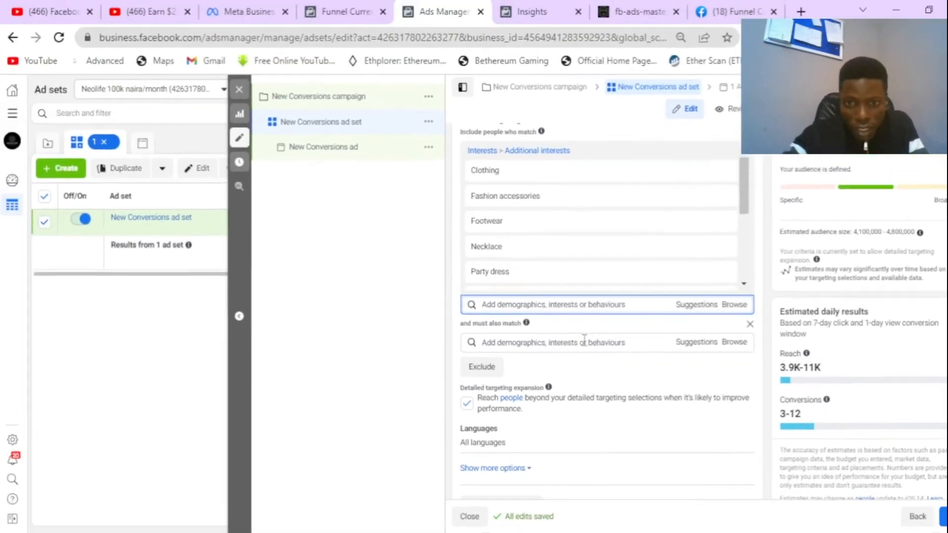
# - Browse 'real estat' narrowing suggestions without adding any, then switch to the Insights audience page
pyautogui.click(597, 342)
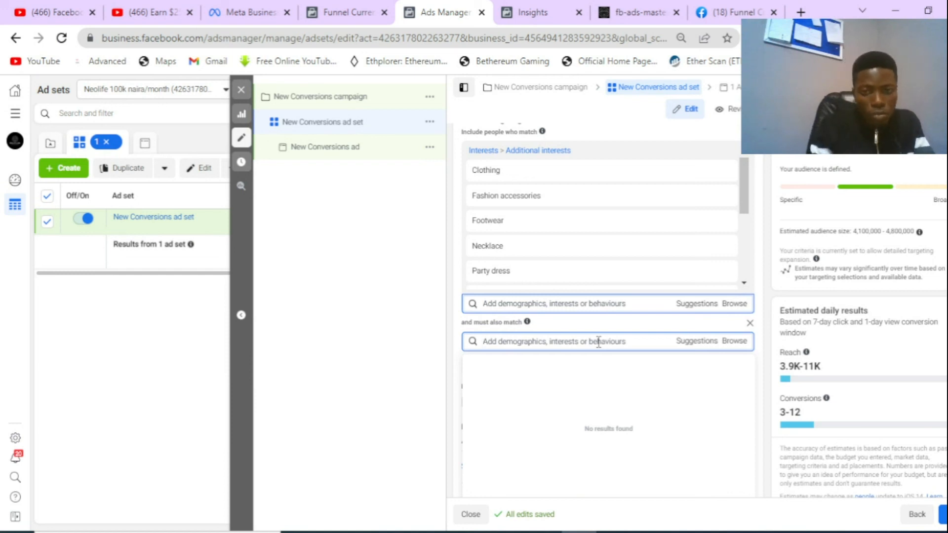
pyautogui.write('u')
pyautogui.press('BackSpace')
pyautogui.write('real')
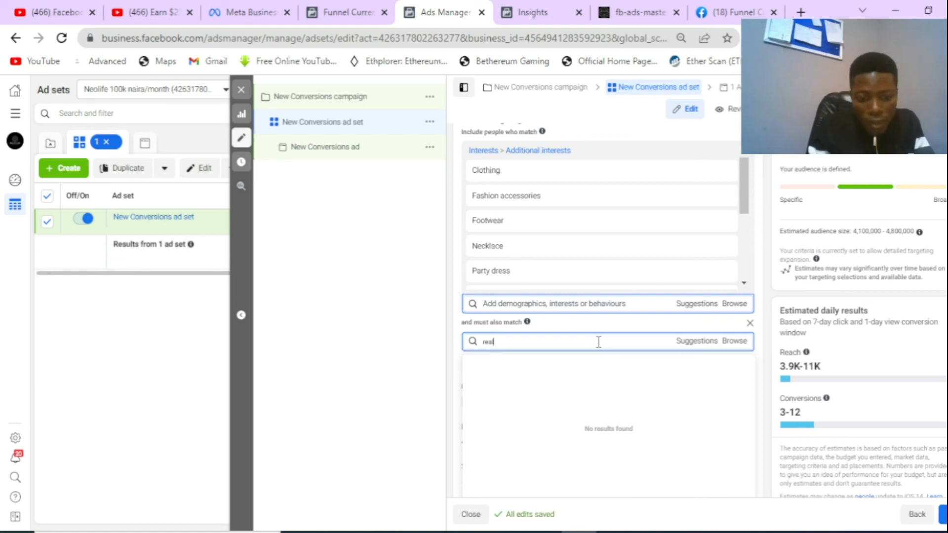
pyautogui.write(' estat')
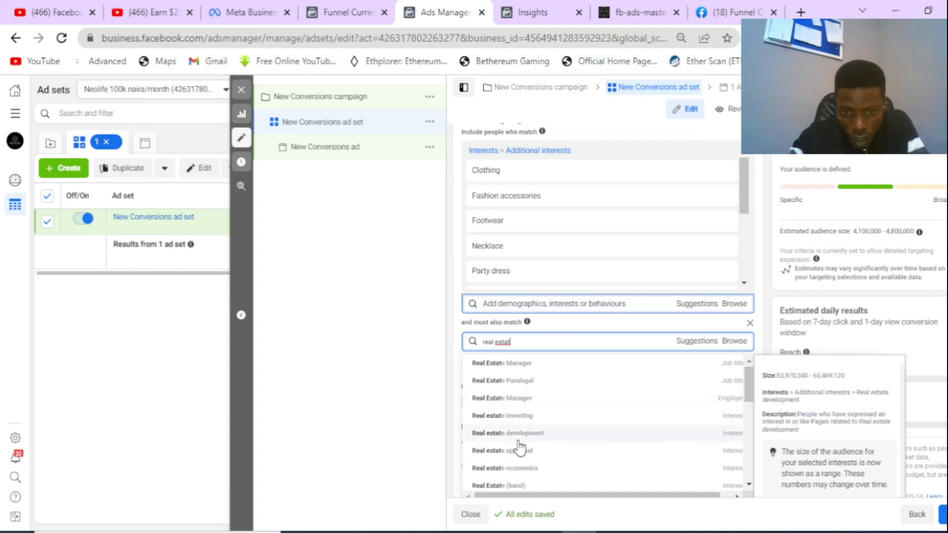
pyautogui.scroll(-3, 516, 447)
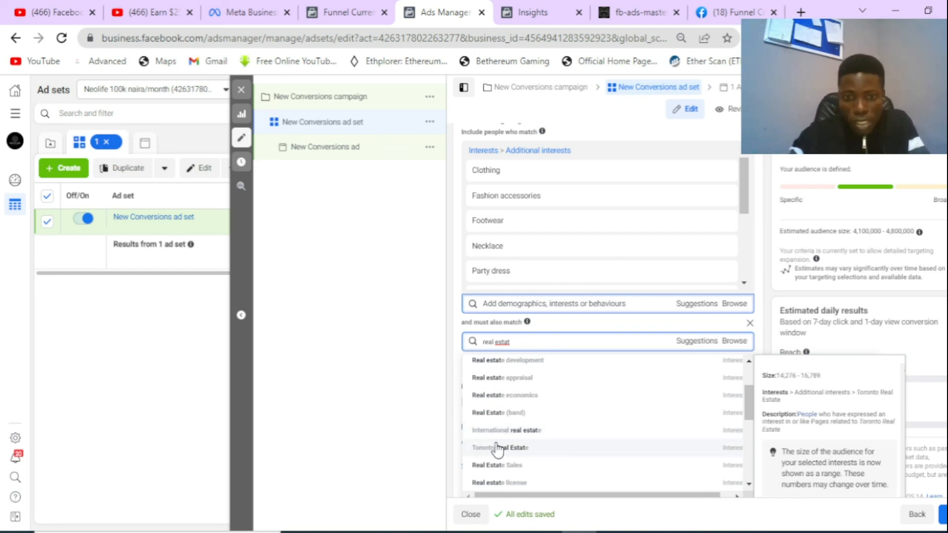
pyautogui.scroll(-4, 493, 454)
pyautogui.press('BackSpace')
pyautogui.press('BackSpace')
pyautogui.press('BackSpace')
pyautogui.press('BackSpace')
pyautogui.press('BackSpace')
pyautogui.press('BackSpace')
pyautogui.press('BackSpace')
pyautogui.press('BackSpace')
pyautogui.press('BackSpace')
pyautogui.press('BackSpace')
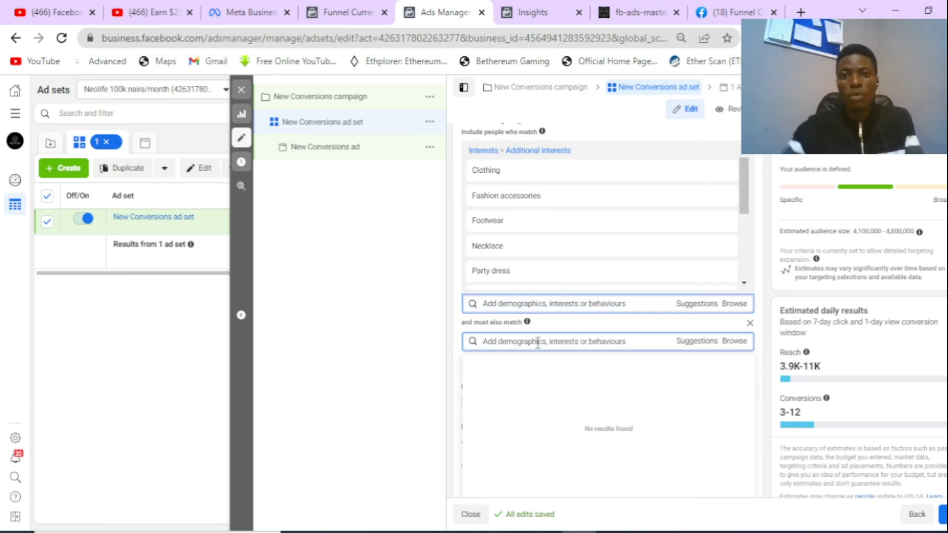
pyautogui.click(523, 8)
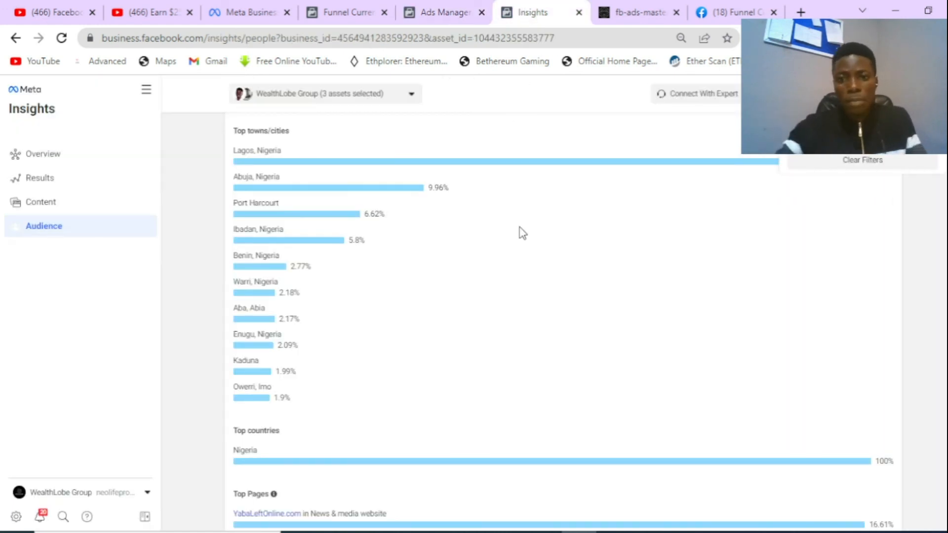
# - Review the Party dress audience's age, gender, top cities and Pages, then return to Ads Manager
pyautogui.scroll(7, 543, 247)
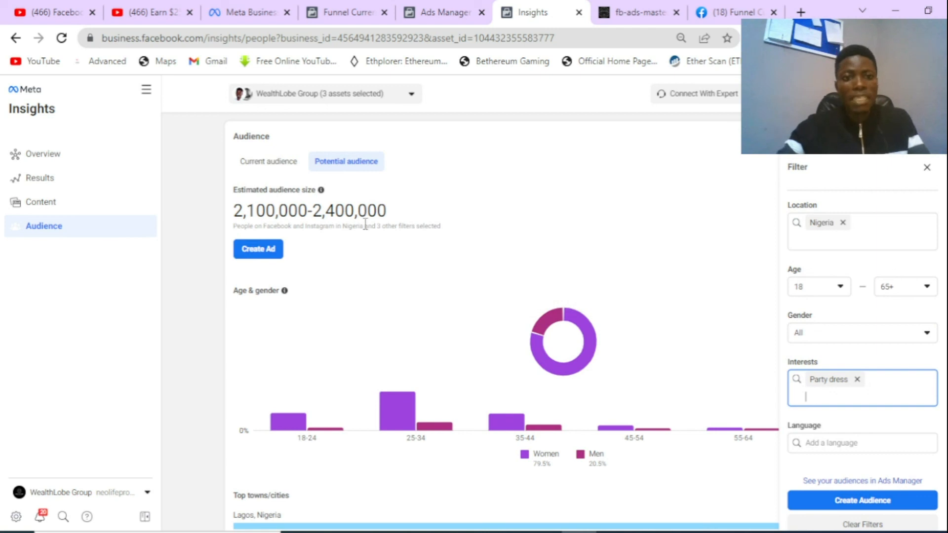
pyautogui.scroll(-2, 400, 349)
pyautogui.moveTo(393, 348)
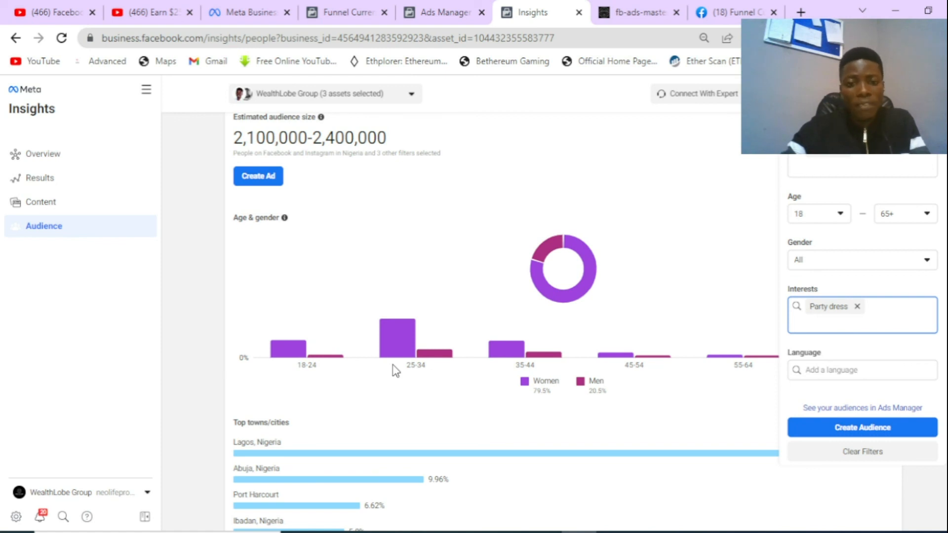
pyautogui.scroll(-3, 393, 365)
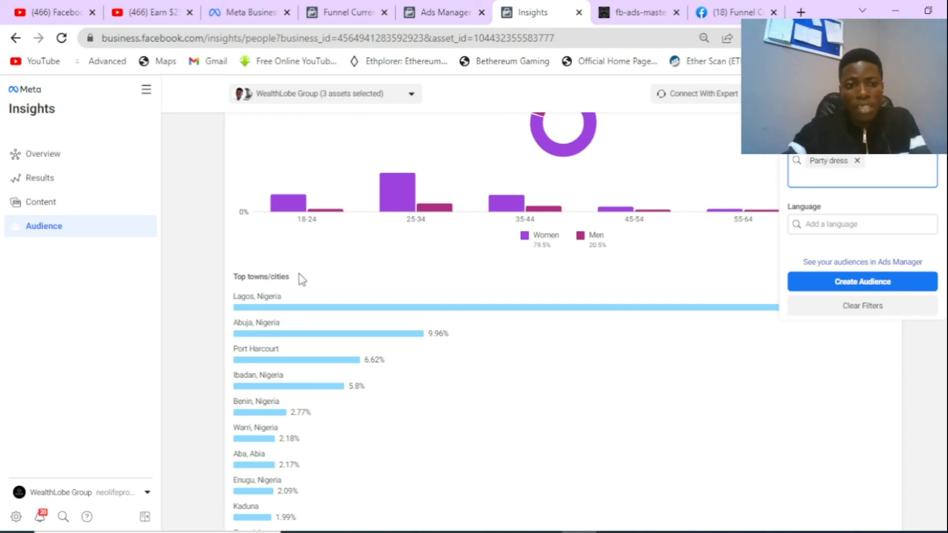
pyautogui.scroll(4, 364, 388)
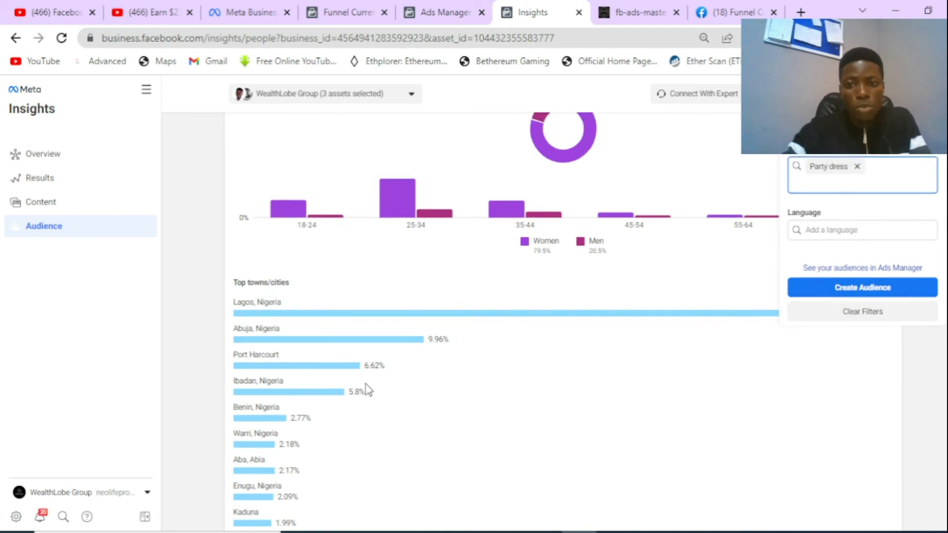
pyautogui.scroll(-3, 367, 364)
pyautogui.scroll(-1, 368, 365)
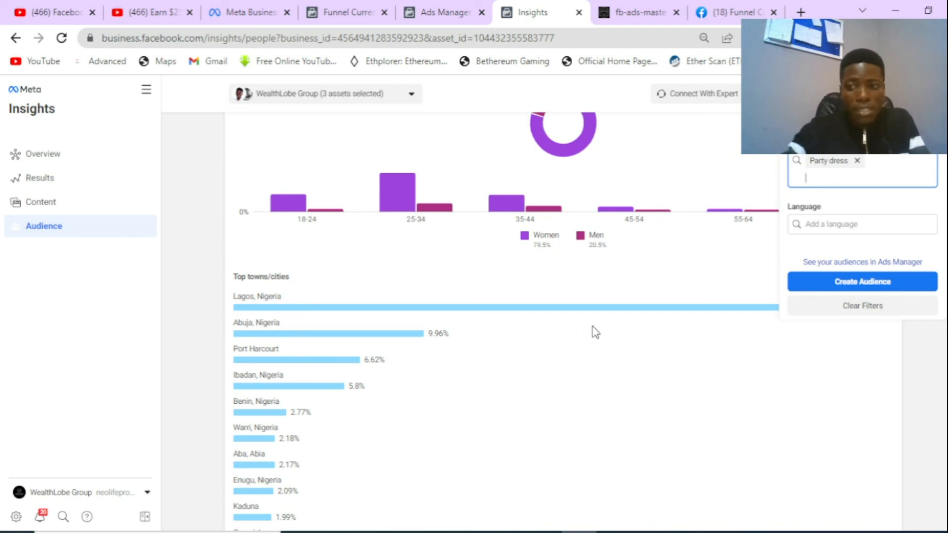
pyautogui.scroll(-4, 336, 400)
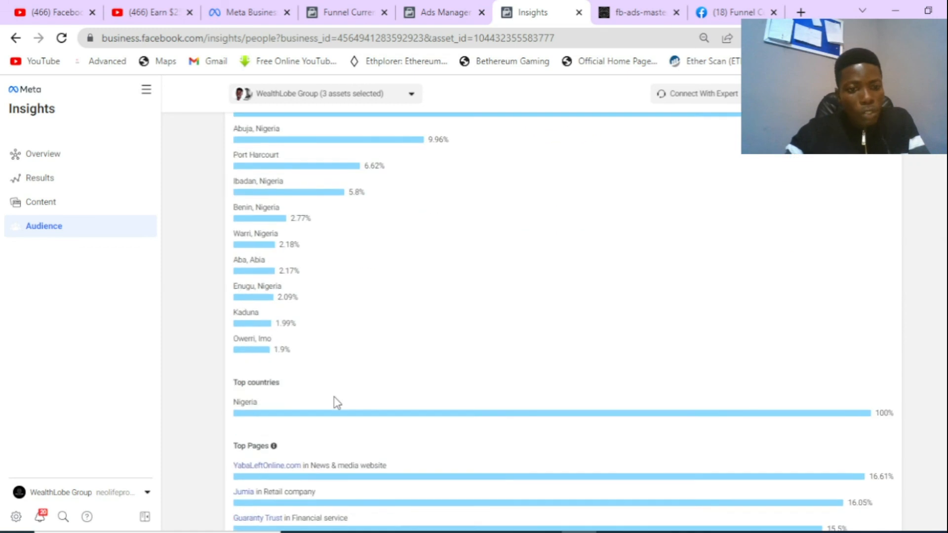
pyautogui.scroll(5, 403, 276)
pyautogui.scroll(-10, 403, 276)
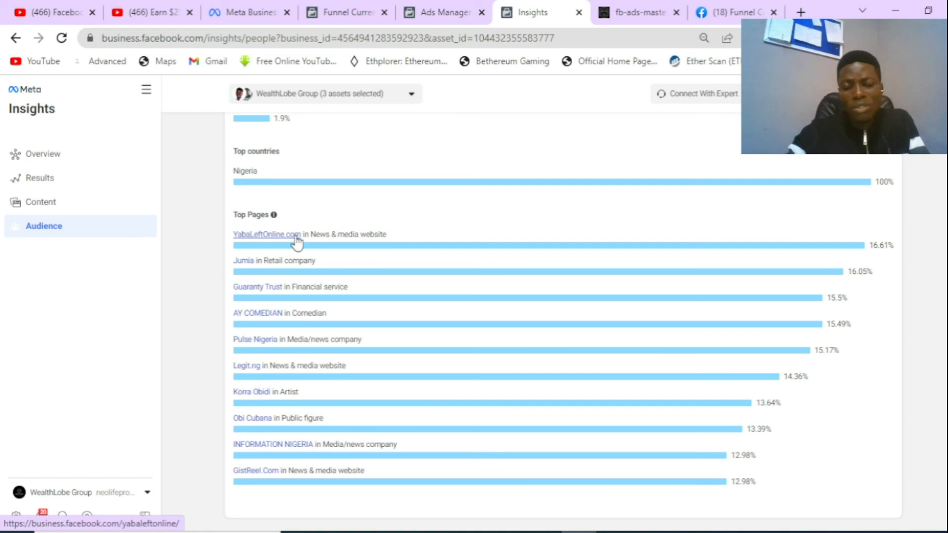
pyautogui.scroll(15, 505, 238)
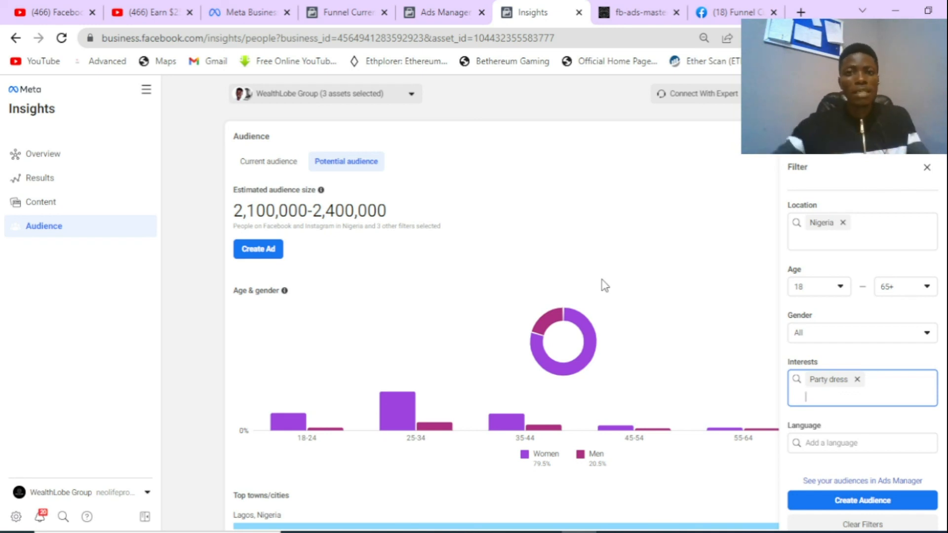
pyautogui.scroll(-5, 603, 281)
pyautogui.scroll(5, 466, 85)
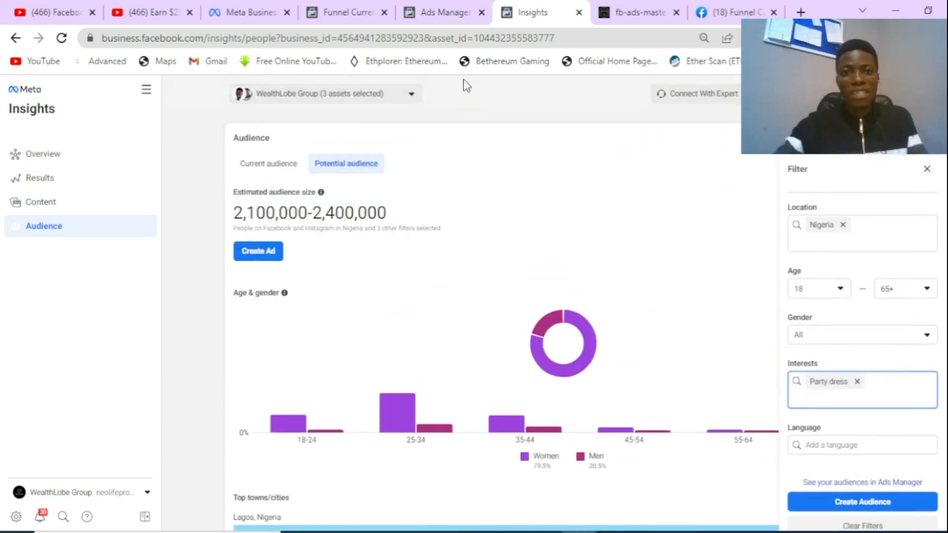
pyautogui.click(439, 12)
pyautogui.moveTo(641, 270)
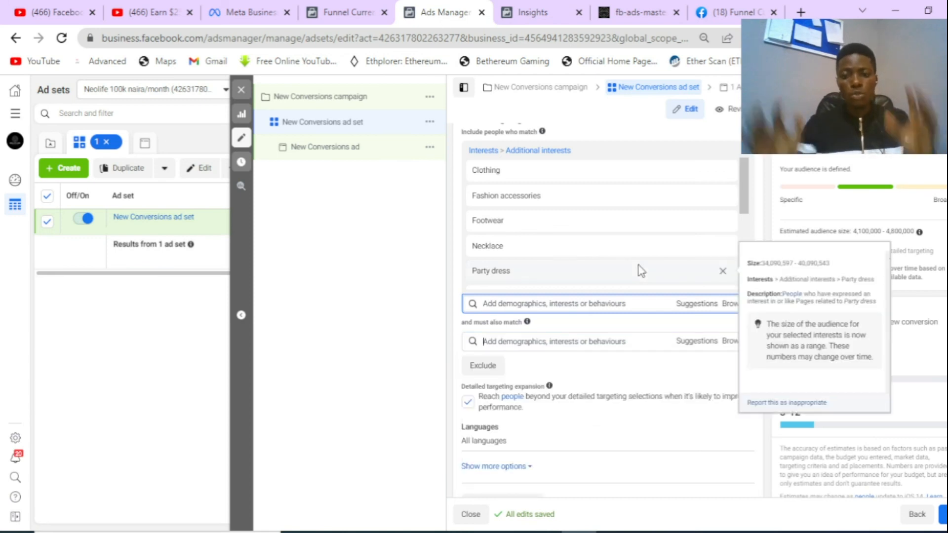